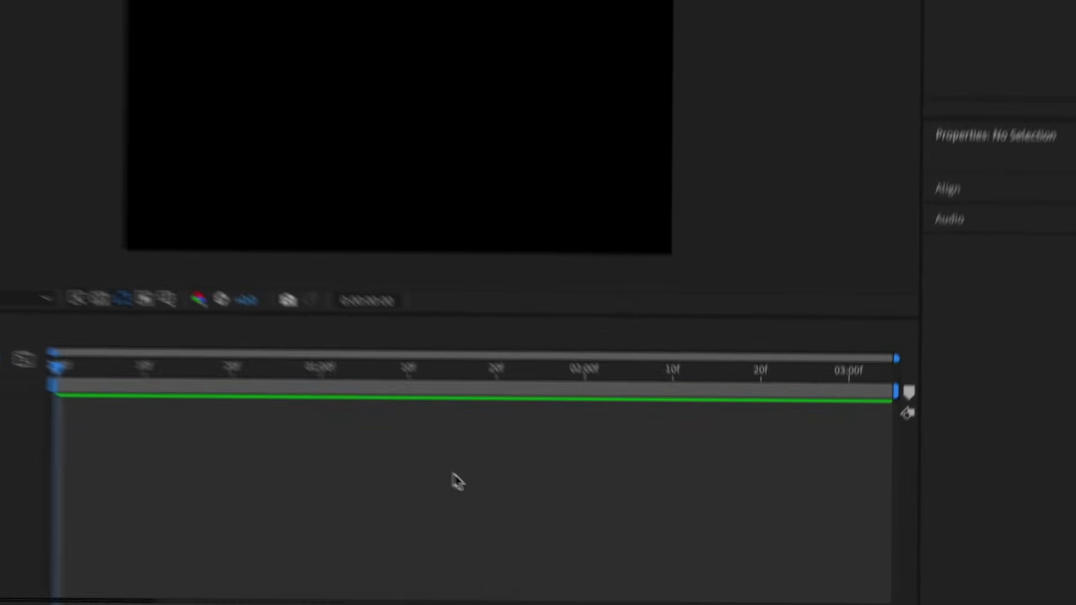
Step: Create a white 1080 × 1080 px solid as the composition's background
{"action": "right_click", "coordinate": [544, 520]}
{"action": "mouse_move", "coordinate": [585, 419]}
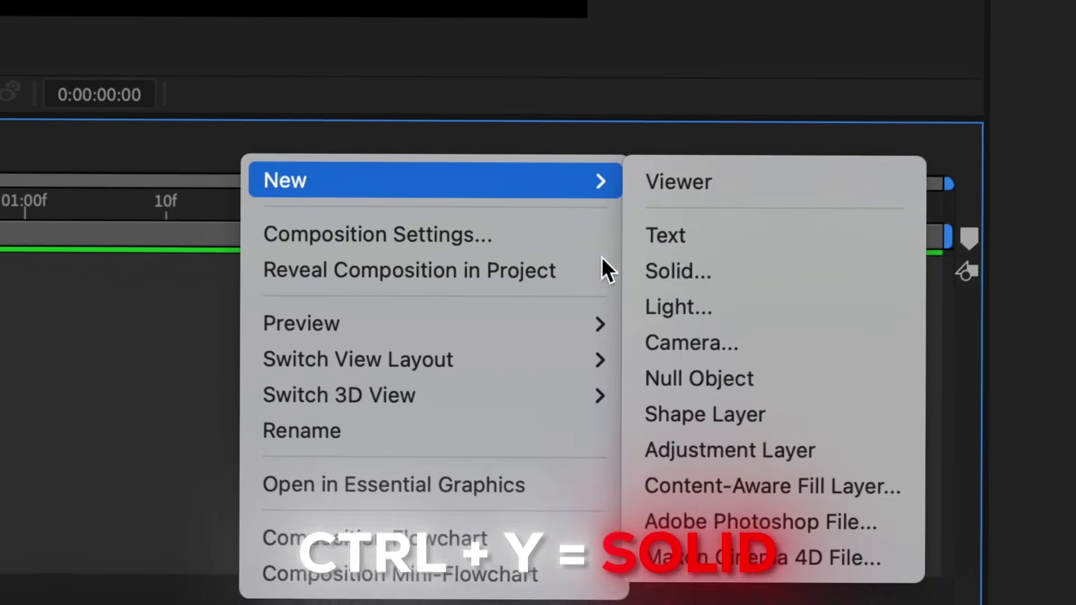
{"action": "left_click", "coordinate": [678, 272]}
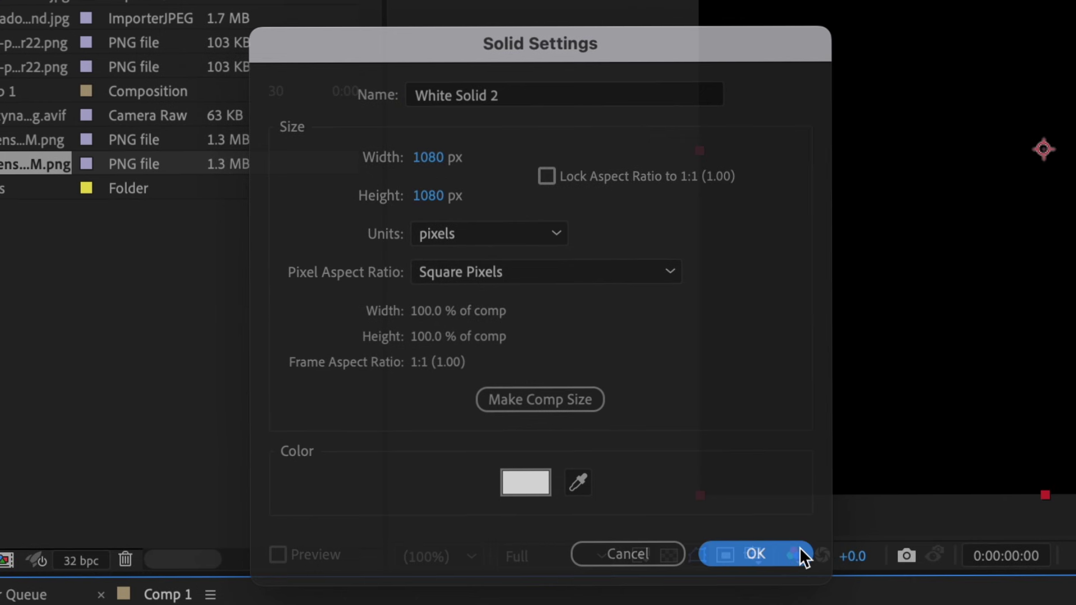
{"action": "left_click", "coordinate": [801, 552]}
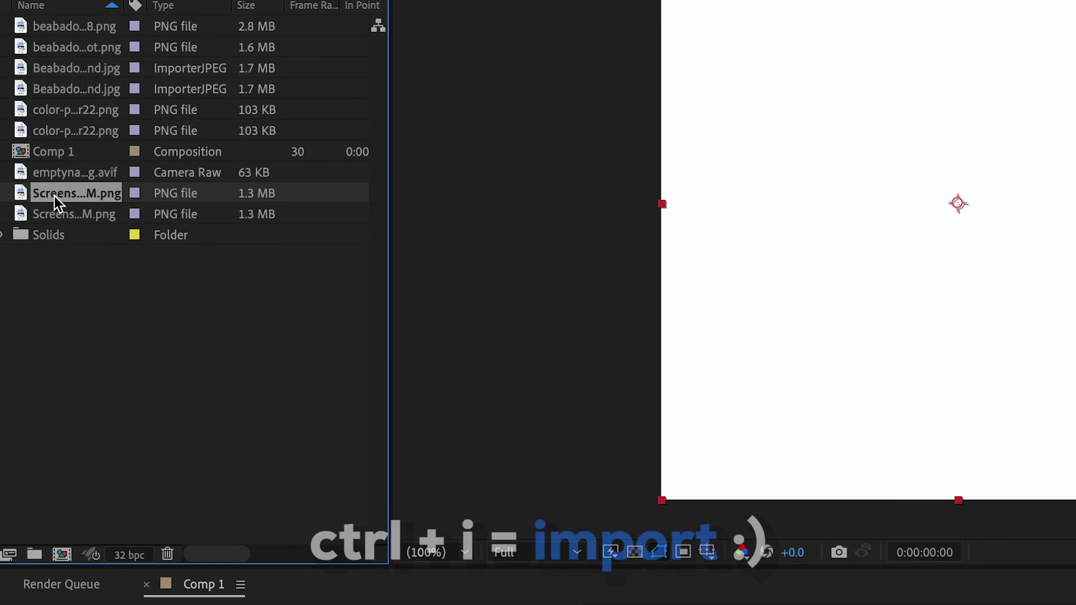
Step: Add the colour picker screenshot to the composition and mask it down to the Colors panel
{"action": "left_click_drag", "start_coordinate": [48, 230], "coordinate": [138, 505]}
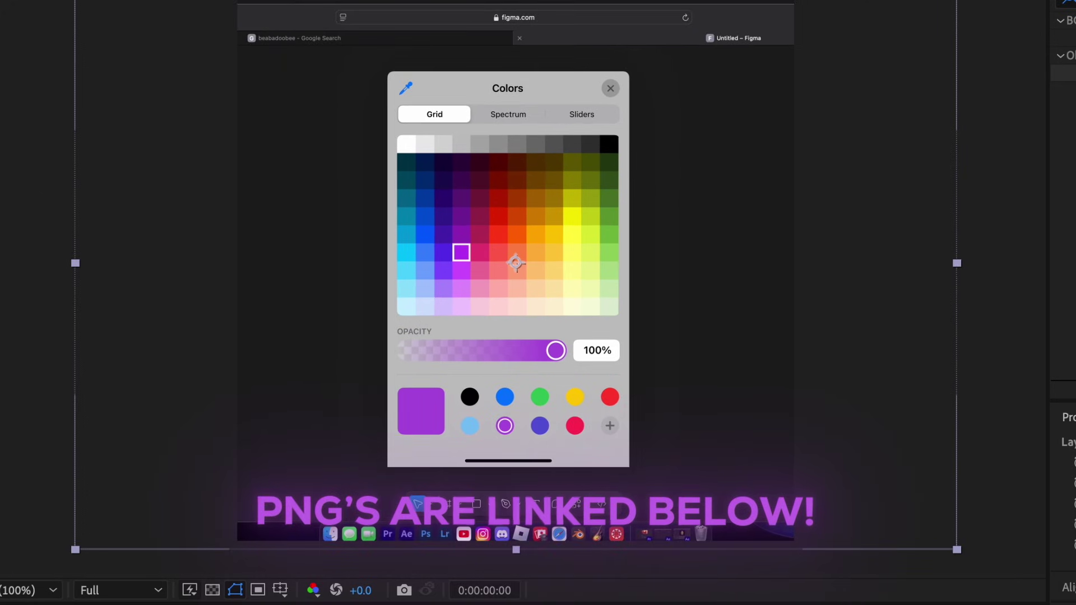
{"action": "left_click_drag", "start_coordinate": [374, 153], "coordinate": [593, 238]}
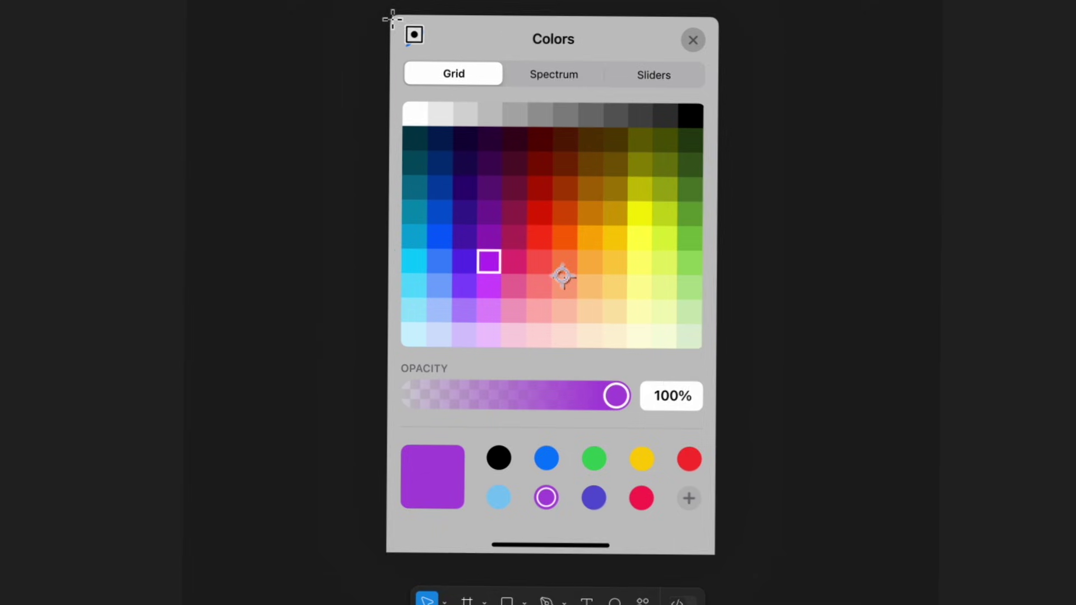
{"action": "left_click_drag", "start_coordinate": [389, 18], "coordinate": [747, 602]}
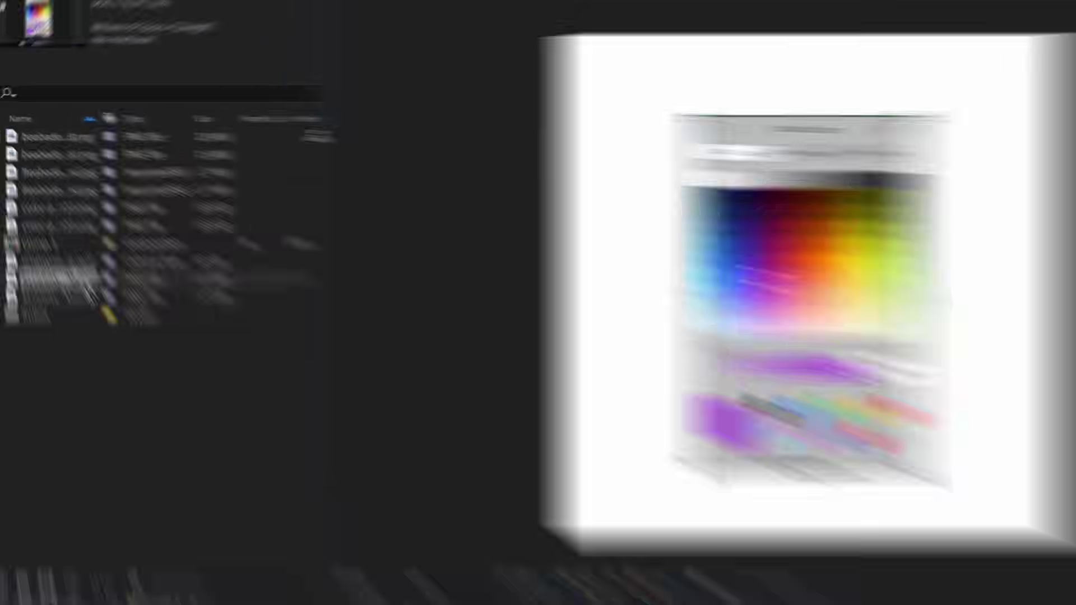
Step: Add the eyedropper icon to the composition at 13% scale and give it a blue Fill effect
{"action": "left_click", "coordinate": [49, 172]}
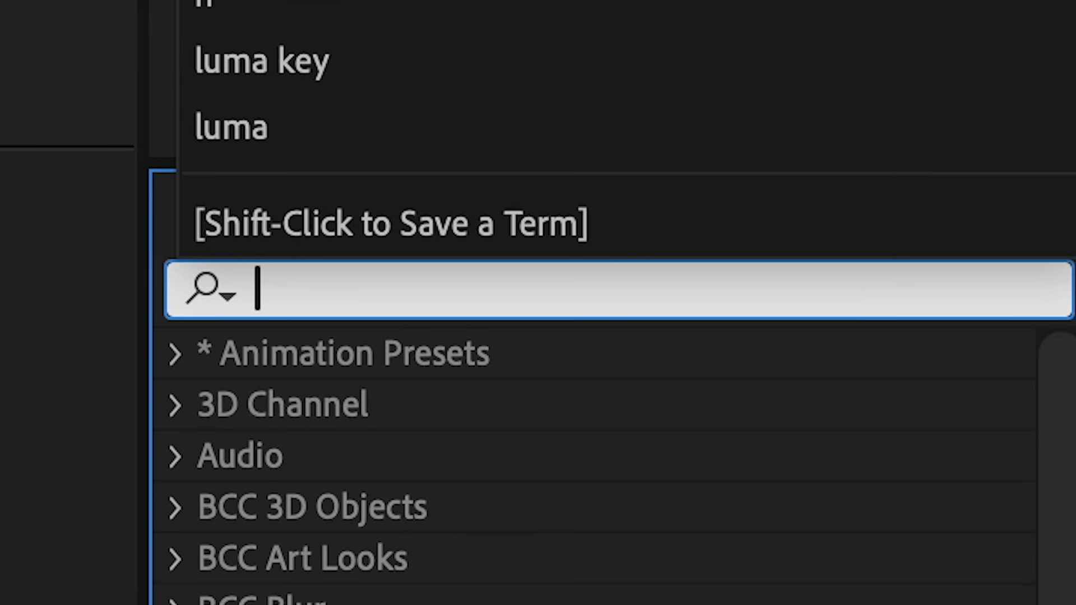
{"action": "type", "text": "fill"}
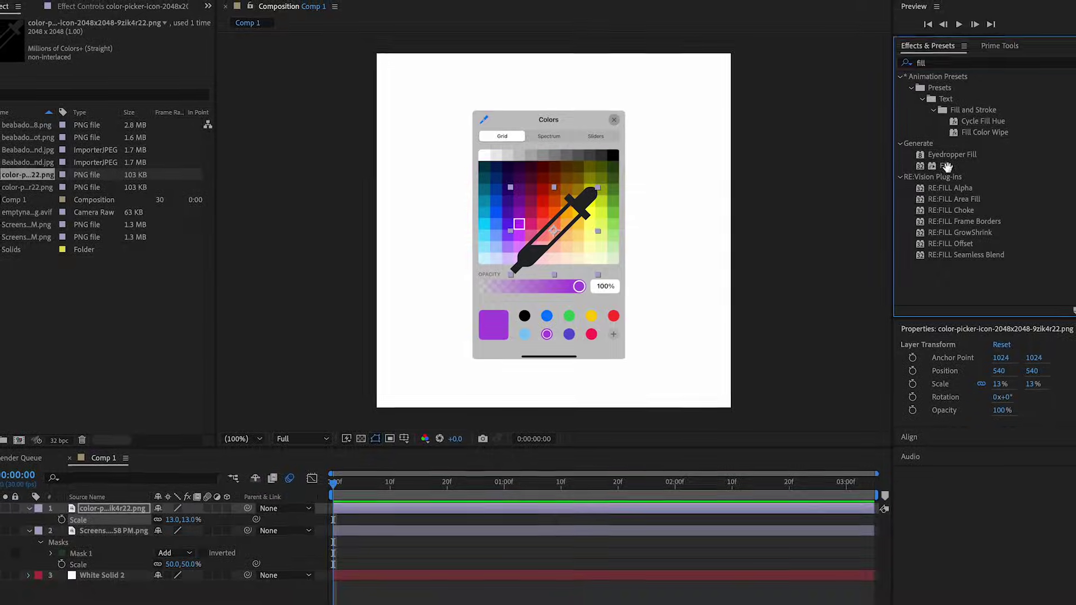
{"action": "left_click_drag", "start_coordinate": [942, 166], "coordinate": [619, 507]}
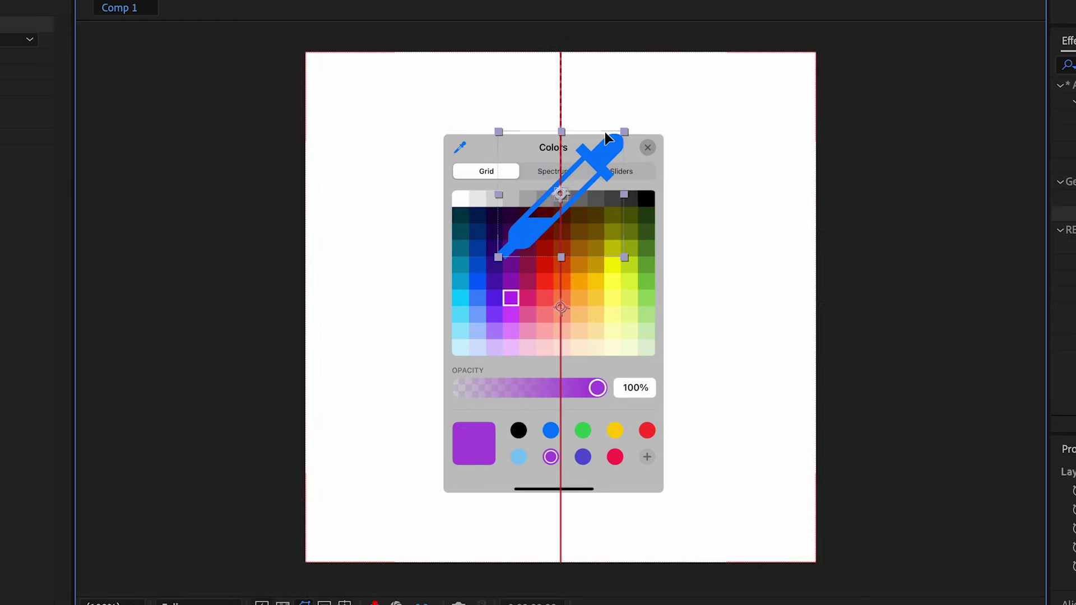
Step: Move the eyedropper up above the canvas and shift the Colors panel lower in the composition
{"action": "left_click_drag", "start_coordinate": [604, 132], "coordinate": [587, 114]}
{"action": "left_click_drag", "start_coordinate": [604, 297], "coordinate": [596, 391]}
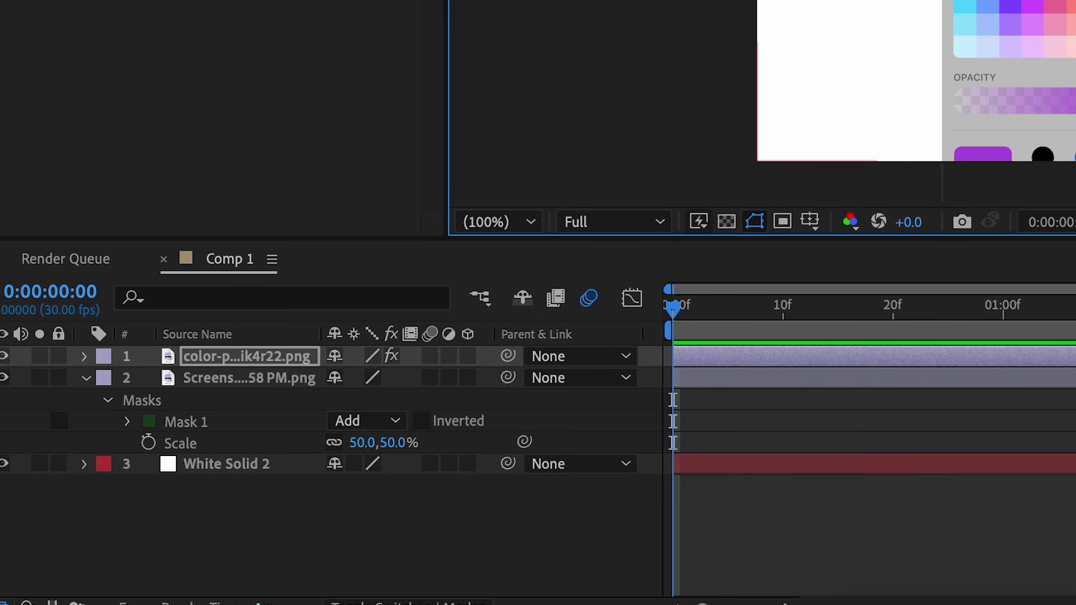
Step: Scale the eyedropper to 10% and keyframe its position from the first frame to 424, 1053.6 over the purple swatch at frame 26
{"action": "key", "text": "s"}
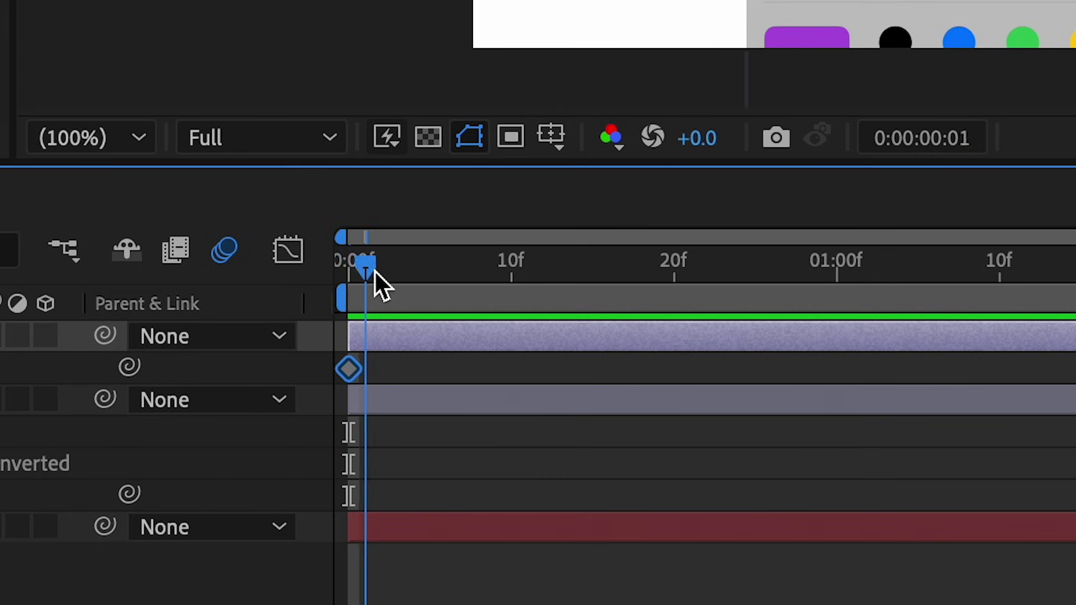
{"action": "left_click_drag", "start_coordinate": [374, 271], "coordinate": [768, 302]}
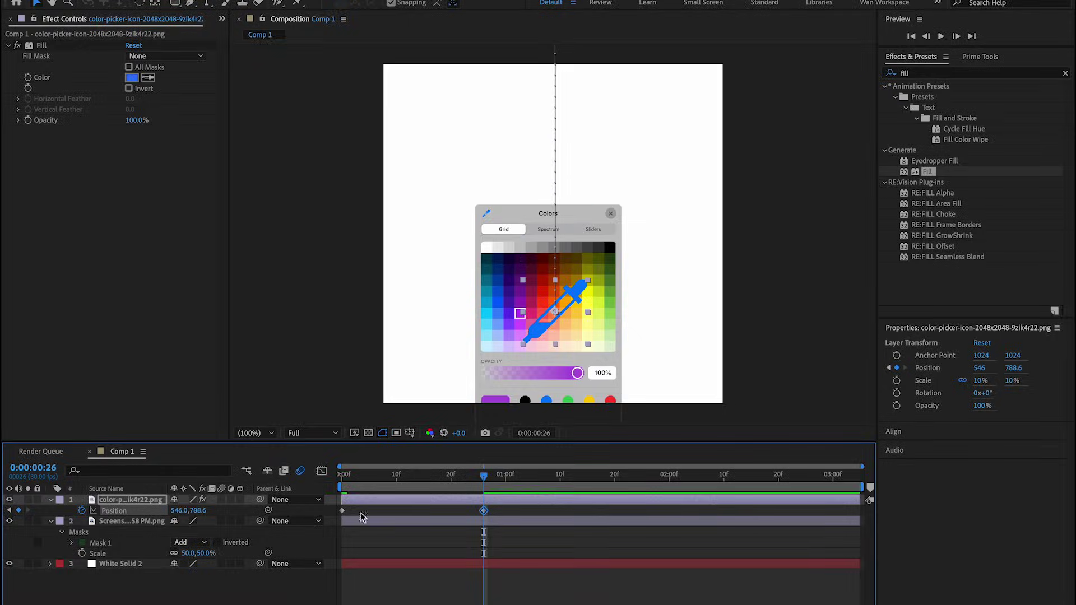
{"action": "left_click_drag", "start_coordinate": [555, 312], "coordinate": [525, 391]}
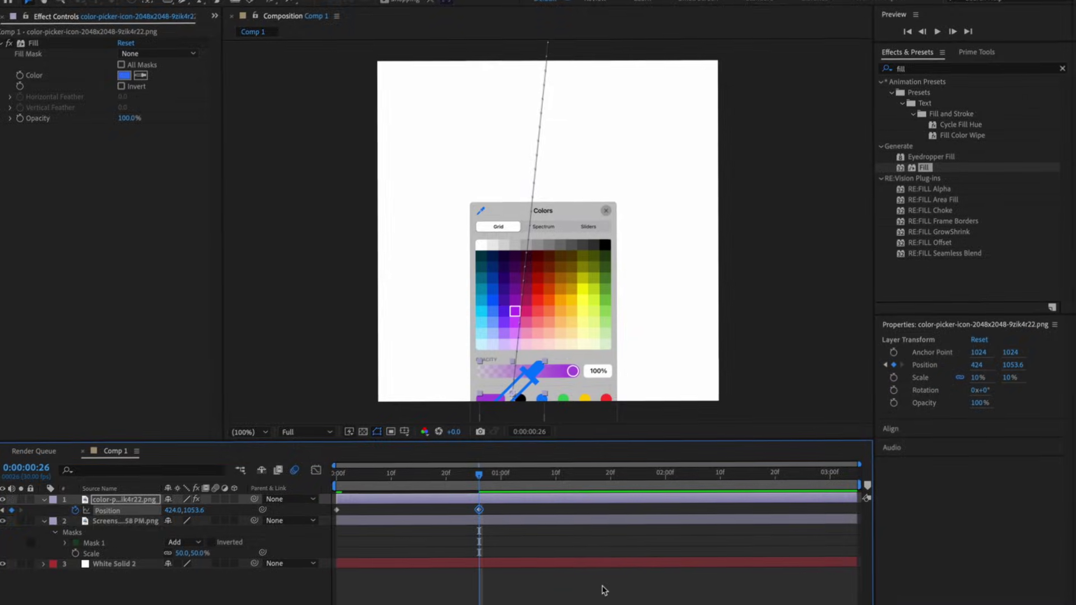
Step: Create a null object and set its layer label colour to blue
{"action": "right_click", "coordinate": [772, 558]}
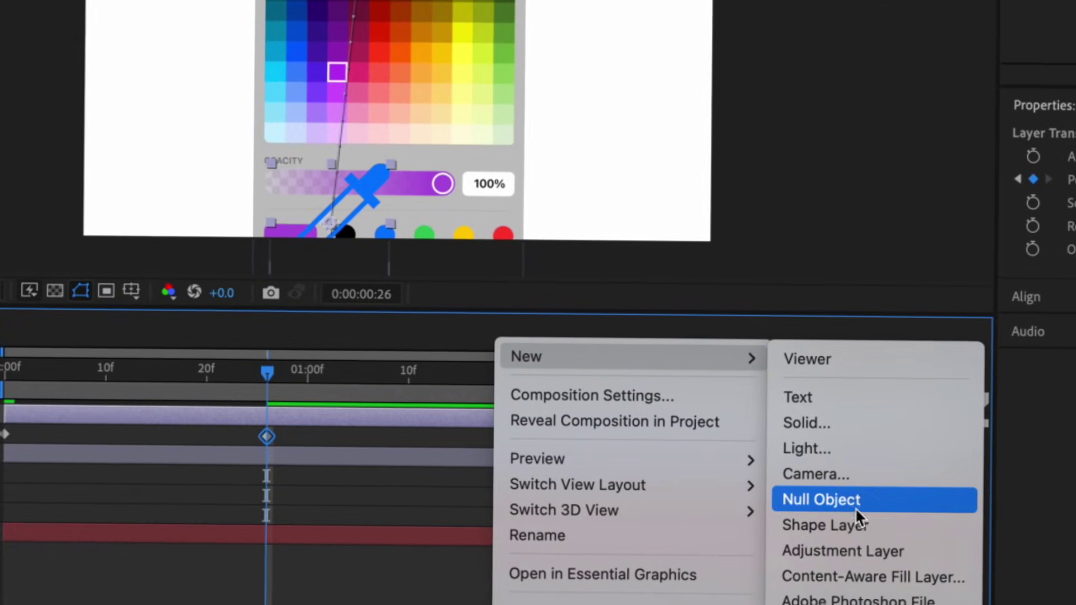
{"action": "left_click", "coordinate": [882, 500]}
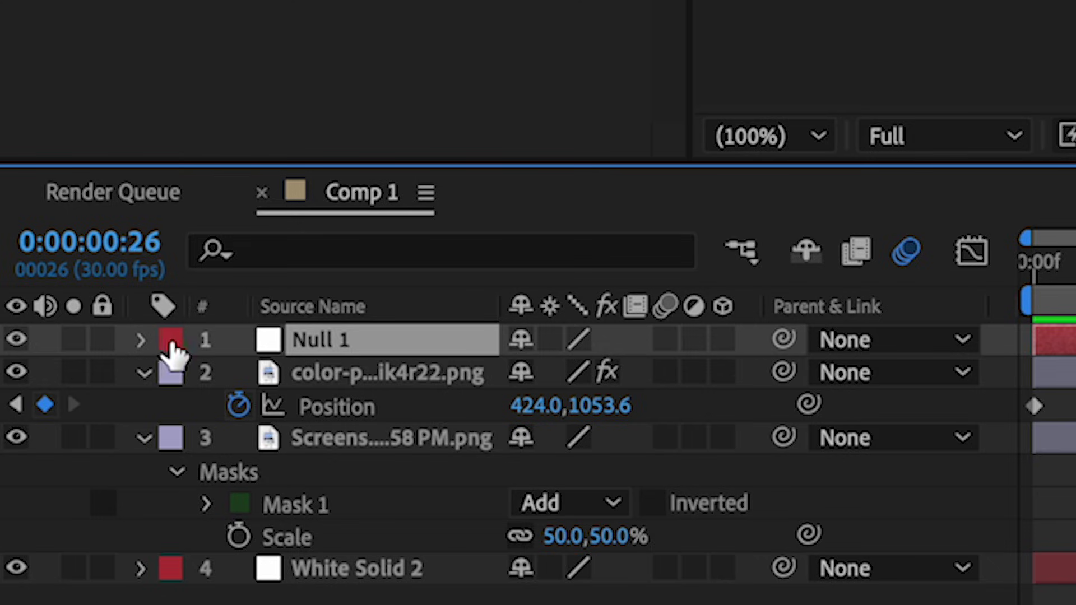
{"action": "left_click", "coordinate": [170, 343]}
{"action": "left_click", "coordinate": [265, 300]}
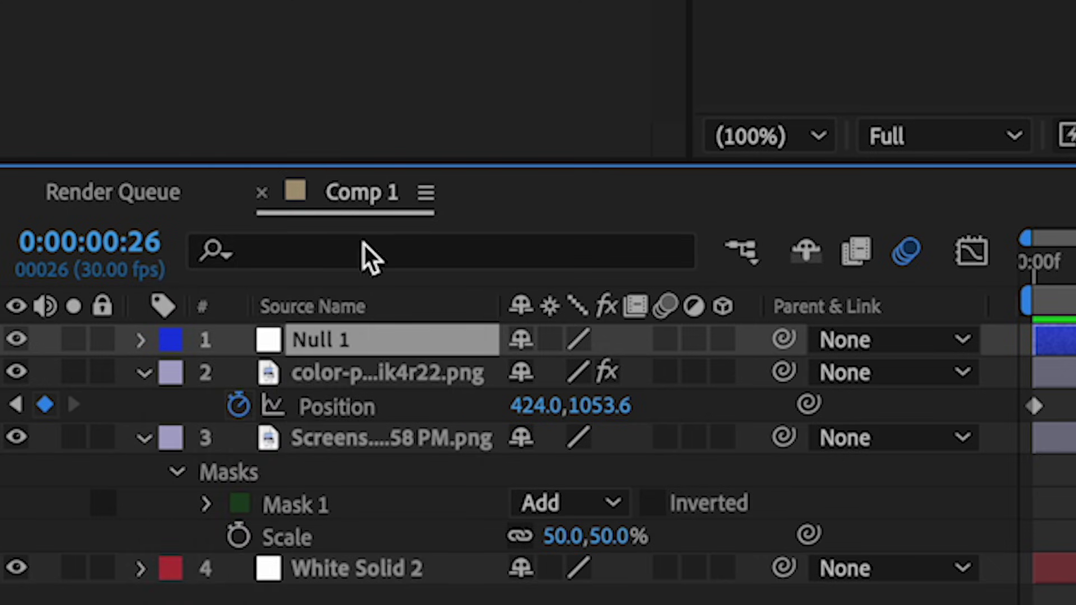
Step: Parent the eyedropper and Colors panel layers to Null 1
{"action": "left_click", "coordinate": [406, 374]}
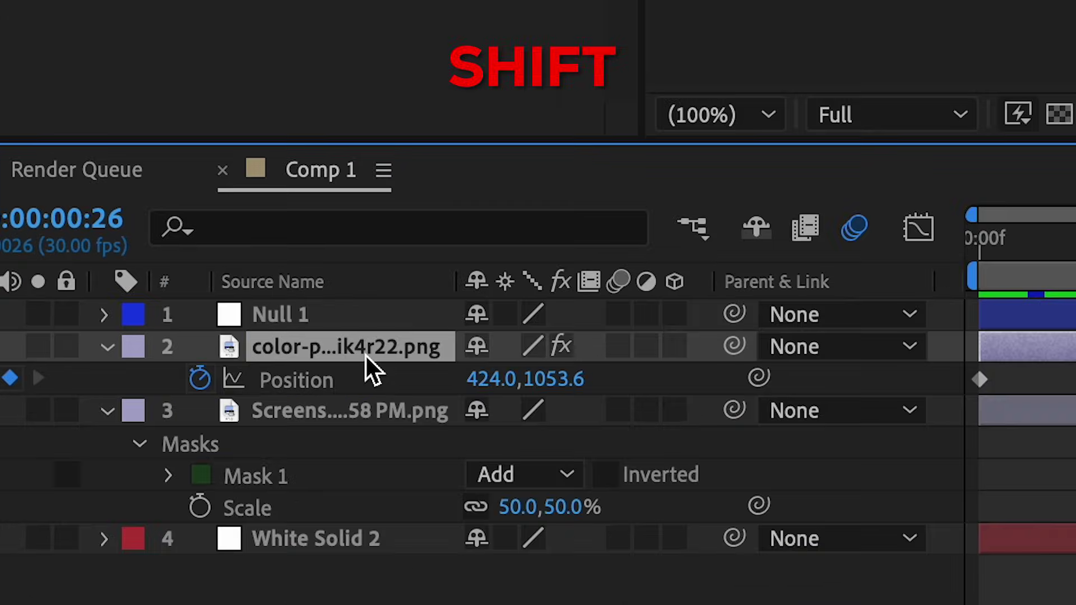
{"action": "left_click", "coordinate": [680, 496], "text": "shift"}
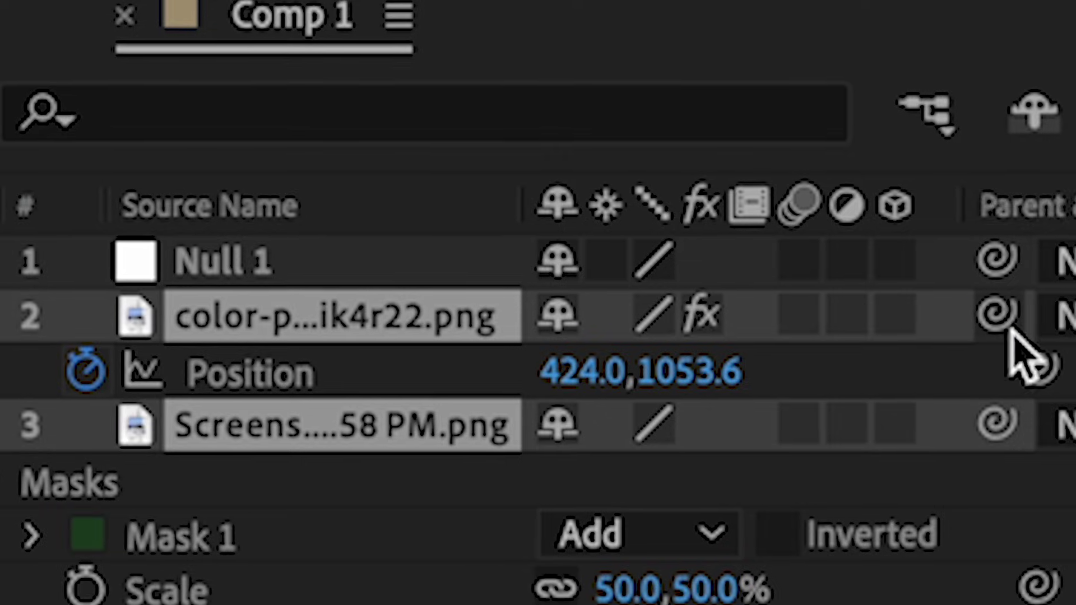
{"action": "left_click_drag", "start_coordinate": [991, 312], "coordinate": [305, 264]}
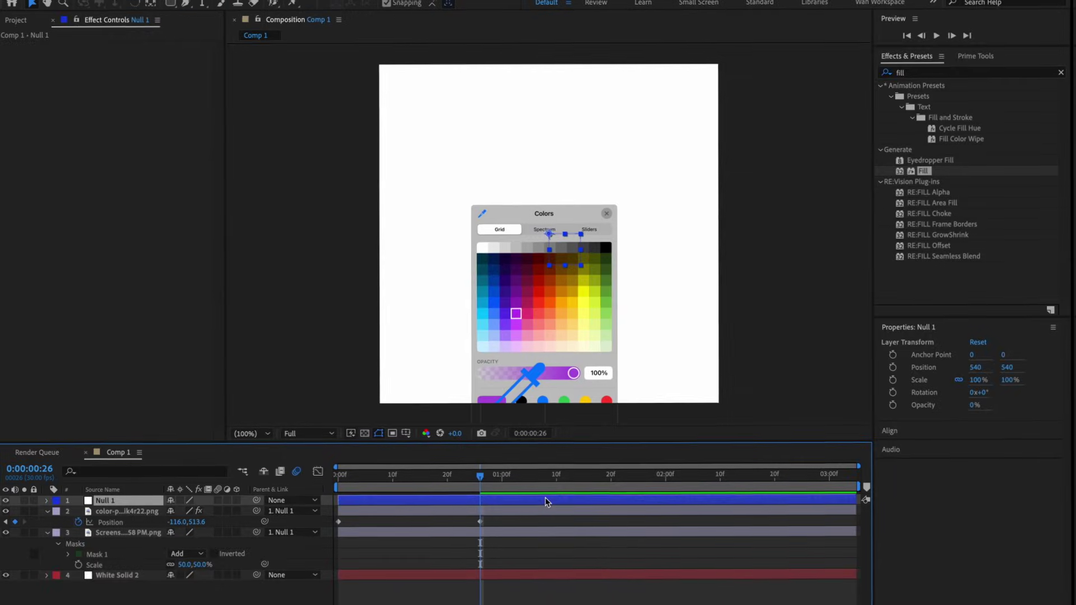
Step: Set Null 1's position to 540, 237 to raise the panel and eyedropper together
{"action": "left_click", "coordinate": [546, 499]}
{"action": "key", "text": "p"}
{"action": "left_click_drag", "start_coordinate": [192, 511], "coordinate": [9, 513]}
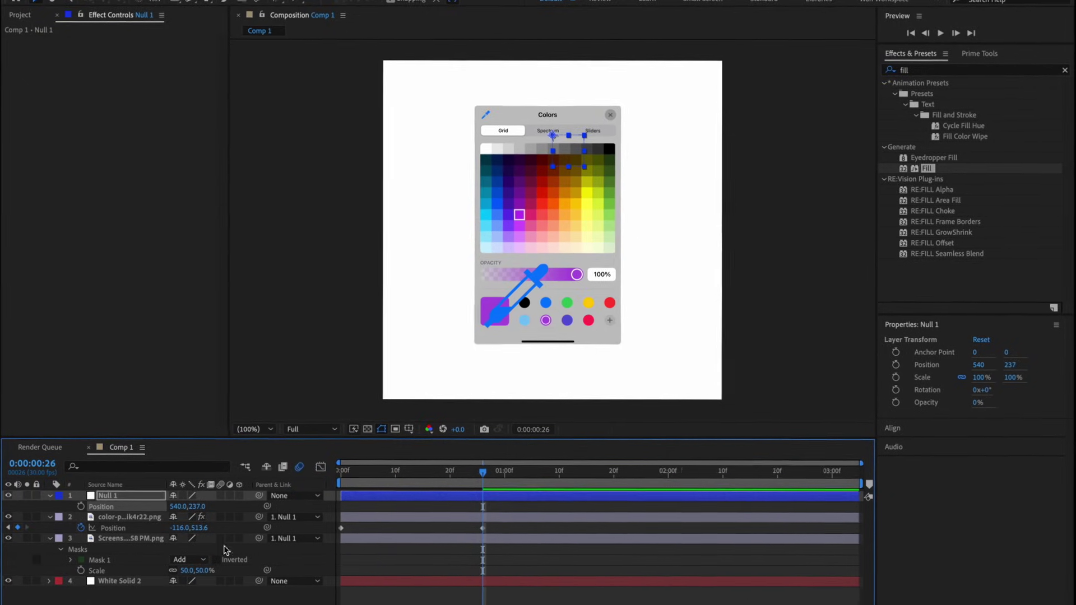
Step: Keyframe the eyedropper's scale to 6% at frame 26 and to 9% on the first frame
{"action": "left_click", "coordinate": [483, 532]}
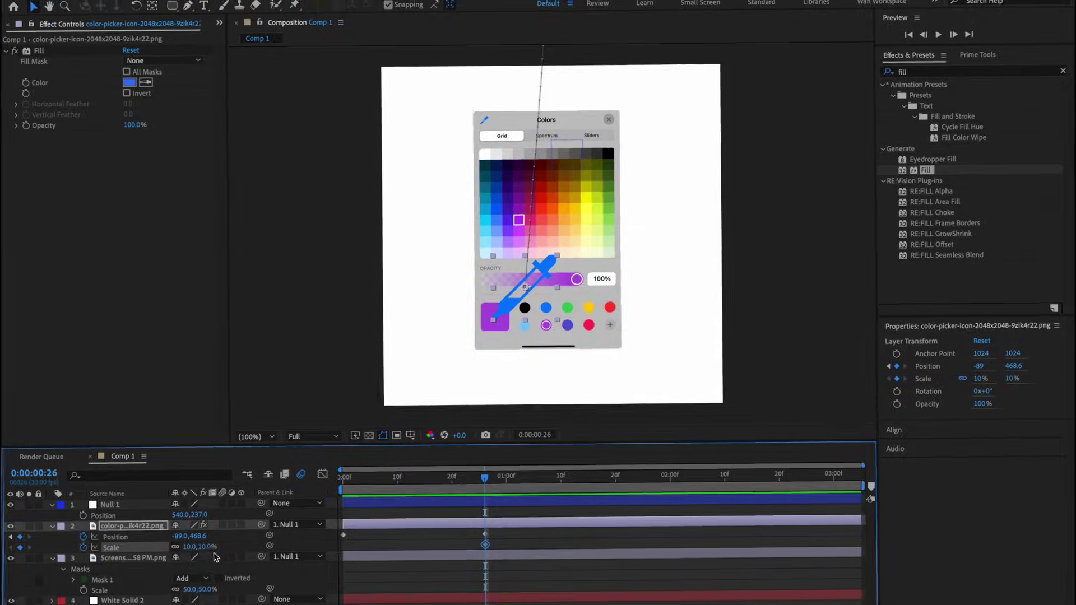
{"action": "left_click_drag", "start_coordinate": [199, 547], "coordinate": [201, 544]}
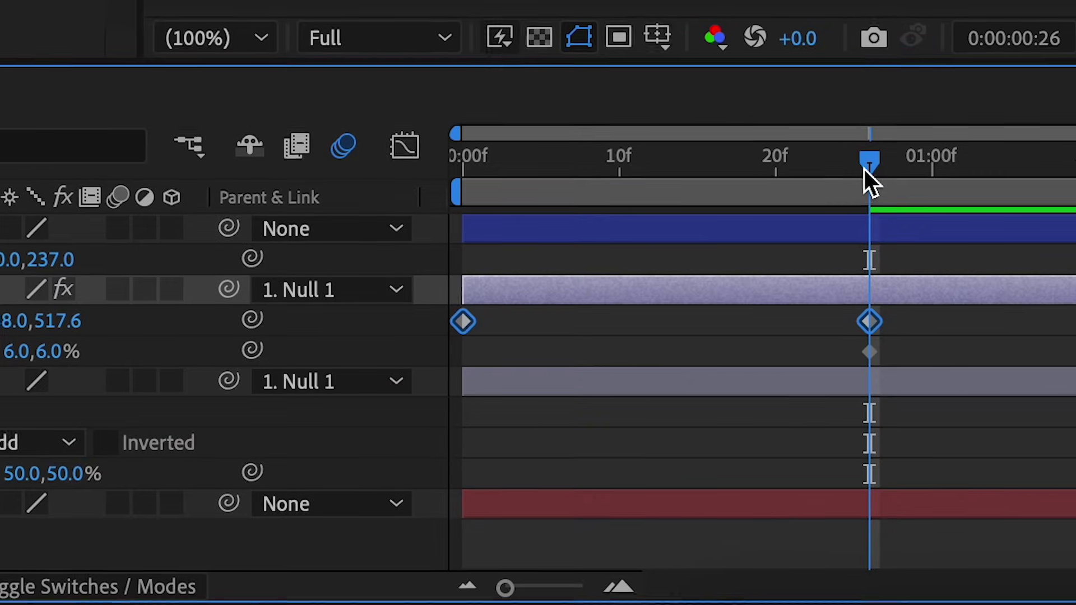
{"action": "left_click_drag", "start_coordinate": [485, 484], "coordinate": [363, 487]}
{"action": "left_click_drag", "start_coordinate": [533, 187], "coordinate": [388, 216]}
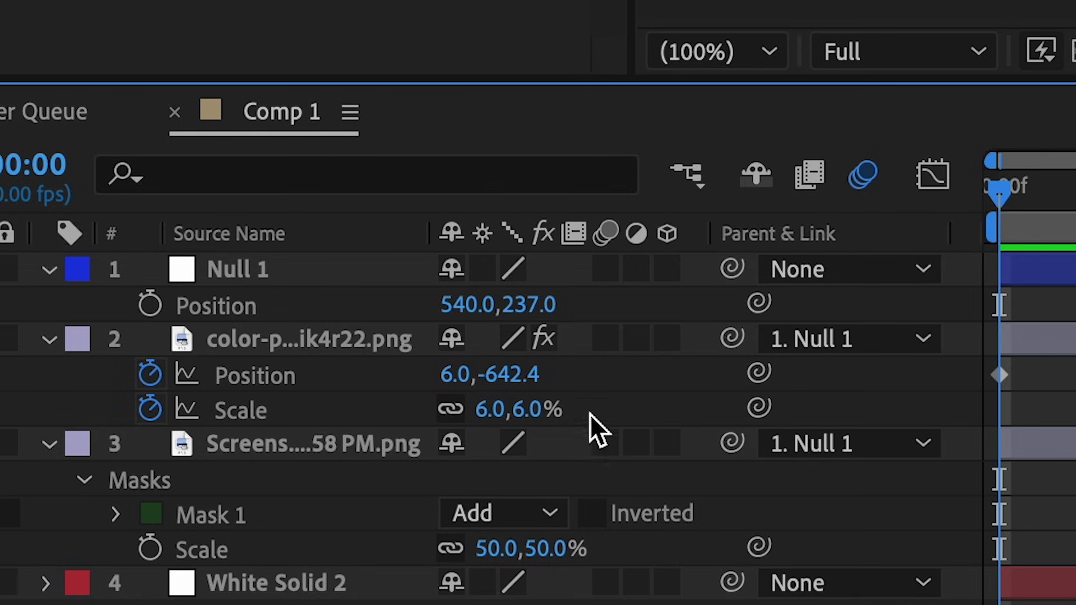
{"action": "left_click", "coordinate": [539, 419]}
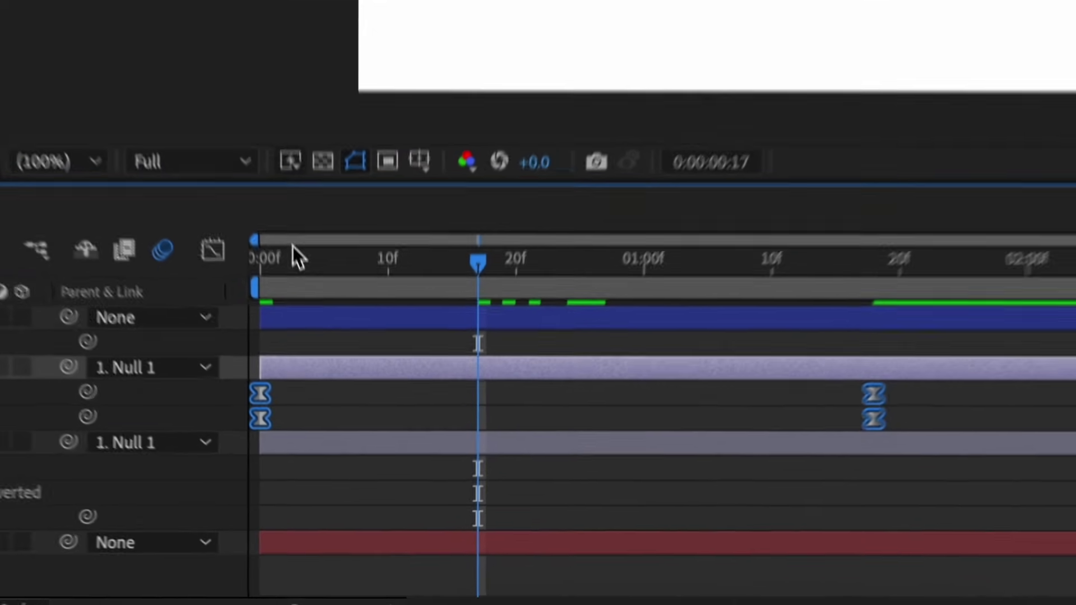
Step: Show the speed graph for the eyedropper's position and scale keyframes
{"action": "left_click", "coordinate": [430, 387]}
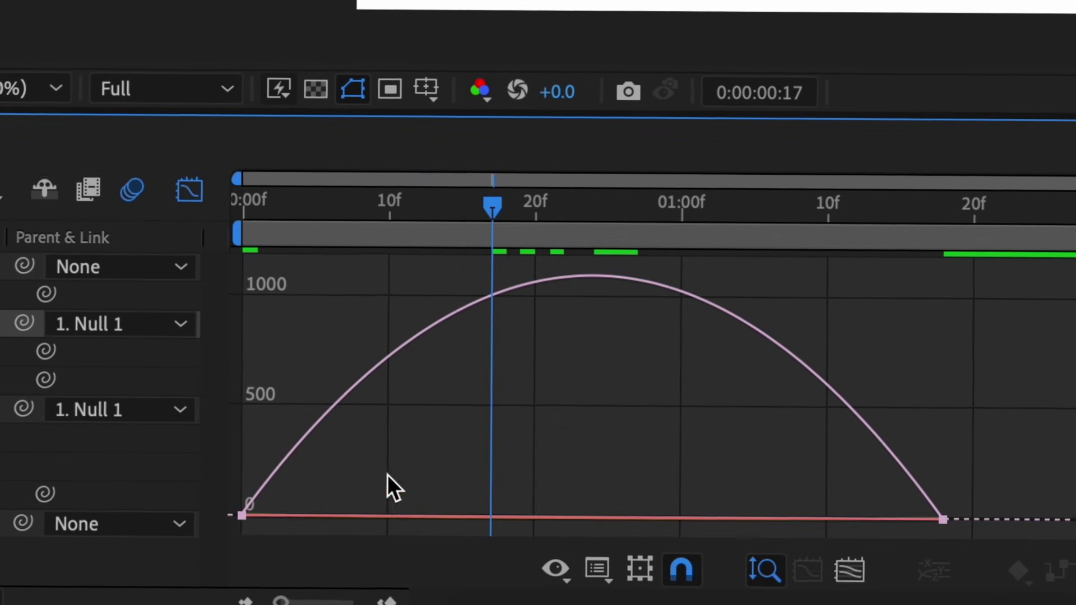
{"action": "mouse_move", "coordinate": [609, 530]}
{"action": "left_click", "coordinate": [526, 553]}
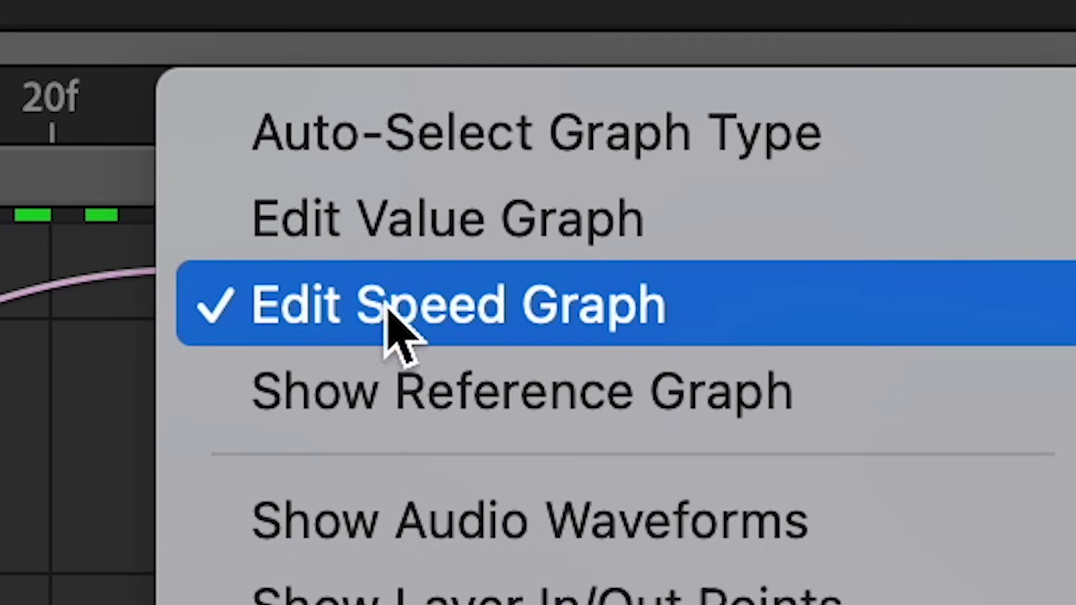
{"action": "left_click", "coordinate": [392, 314]}
Step: Reshape the eyedropper's position speed curve to peak around frame 12 with a long ease-out, and preview the animation from the start
{"action": "left_click_drag", "start_coordinate": [178, 437], "coordinate": [17, 512]}
{"action": "mouse_move", "coordinate": [216, 488]}
{"action": "left_click_drag", "start_coordinate": [221, 469], "coordinate": [332, 469]}
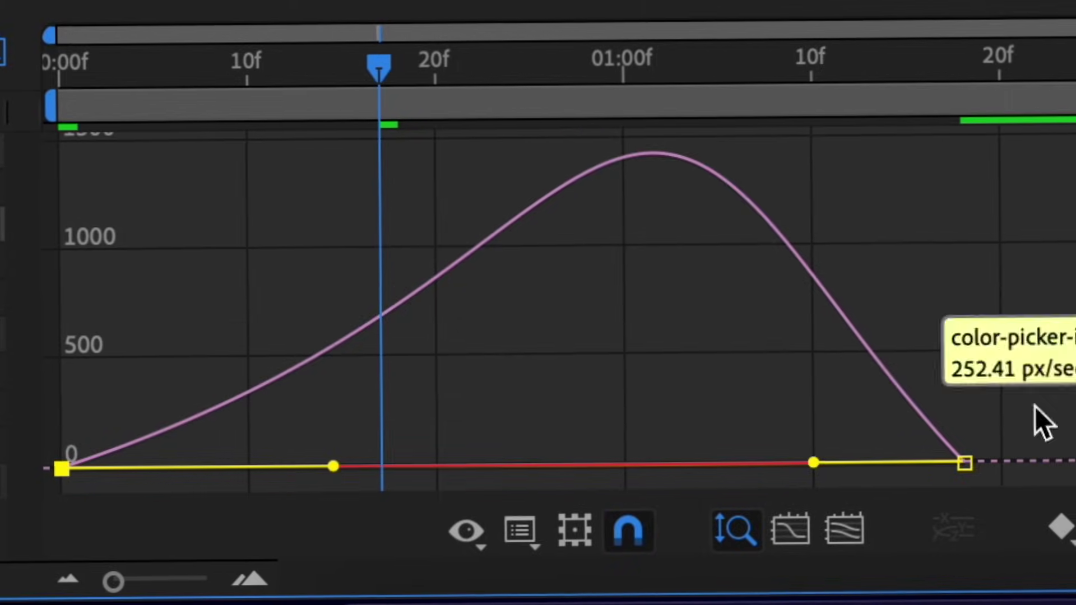
{"action": "left_click_drag", "start_coordinate": [1071, 424], "coordinate": [923, 489]}
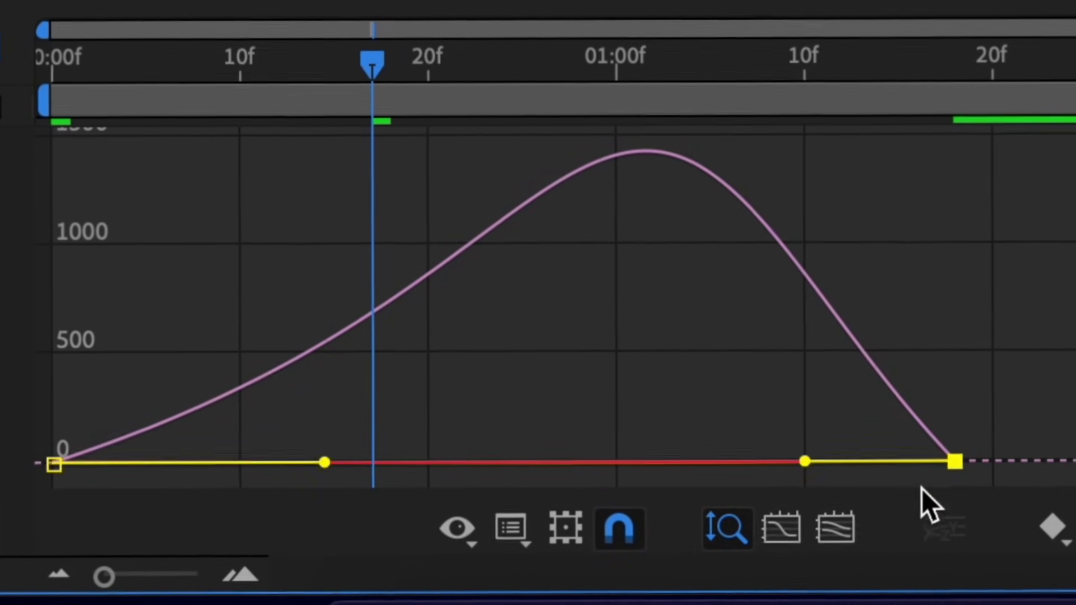
{"action": "left_click_drag", "start_coordinate": [806, 459], "coordinate": [426, 476]}
{"action": "left_click_drag", "start_coordinate": [183, 340], "coordinate": [1, 567]}
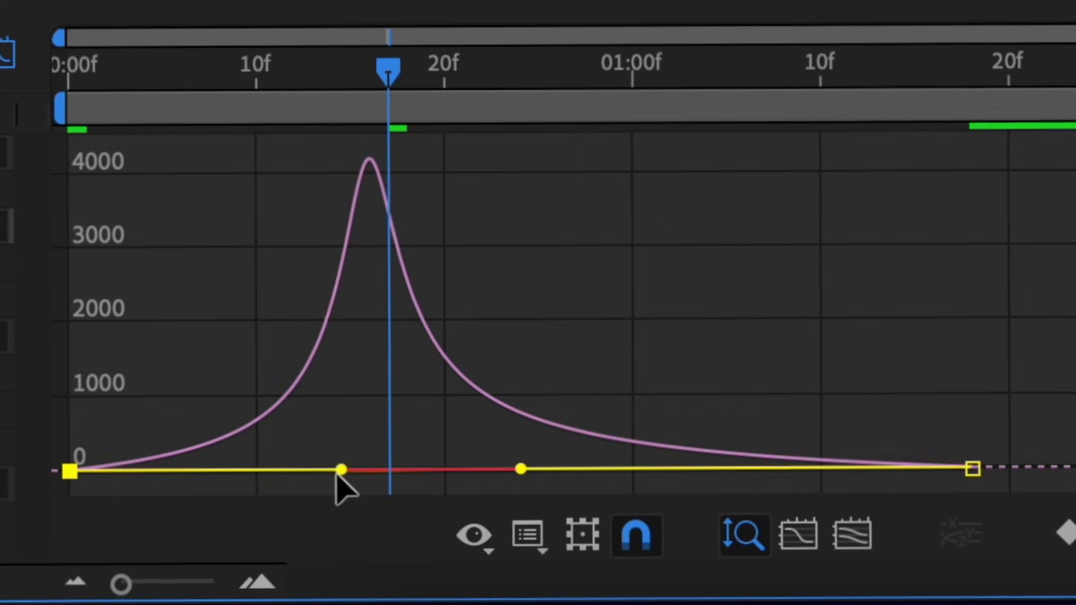
{"action": "left_click_drag", "start_coordinate": [339, 471], "coordinate": [271, 472]}
{"action": "left_click_drag", "start_coordinate": [395, 72], "coordinate": [68, 70]}
{"action": "key", "text": "space"}
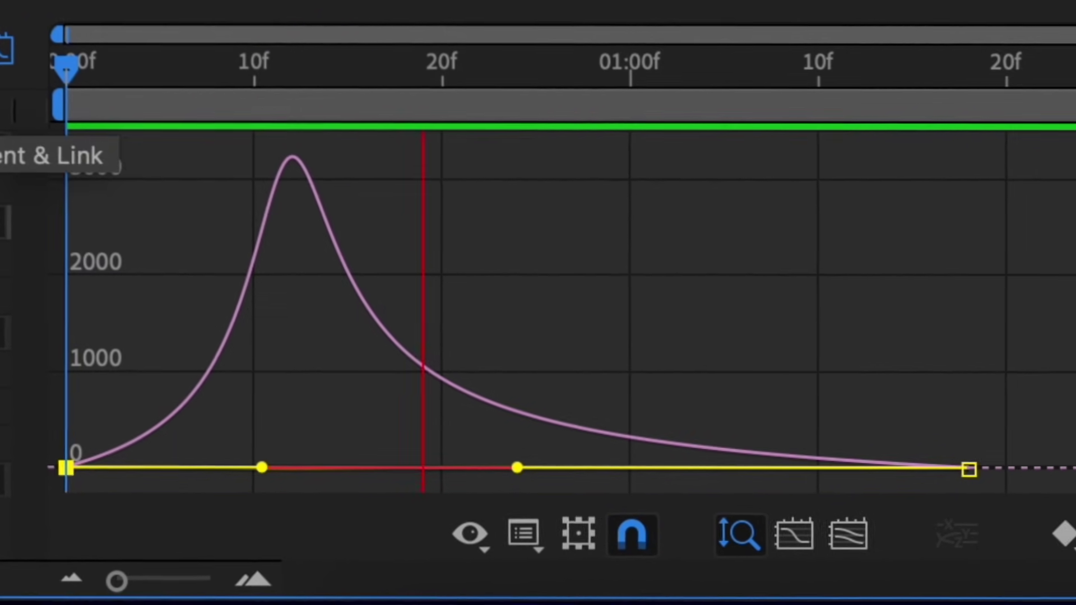
{"action": "key", "text": "space"}
Step: Enable motion blur on the eyedropper and Colors panel layers
{"action": "left_click", "coordinate": [498, 268]}
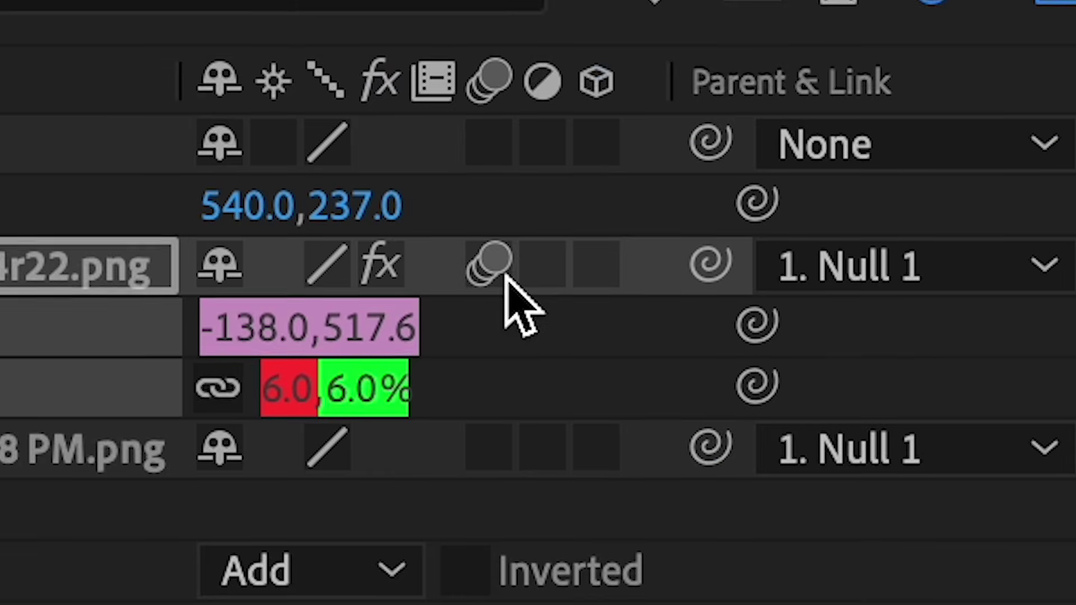
{"action": "left_click", "coordinate": [492, 452]}
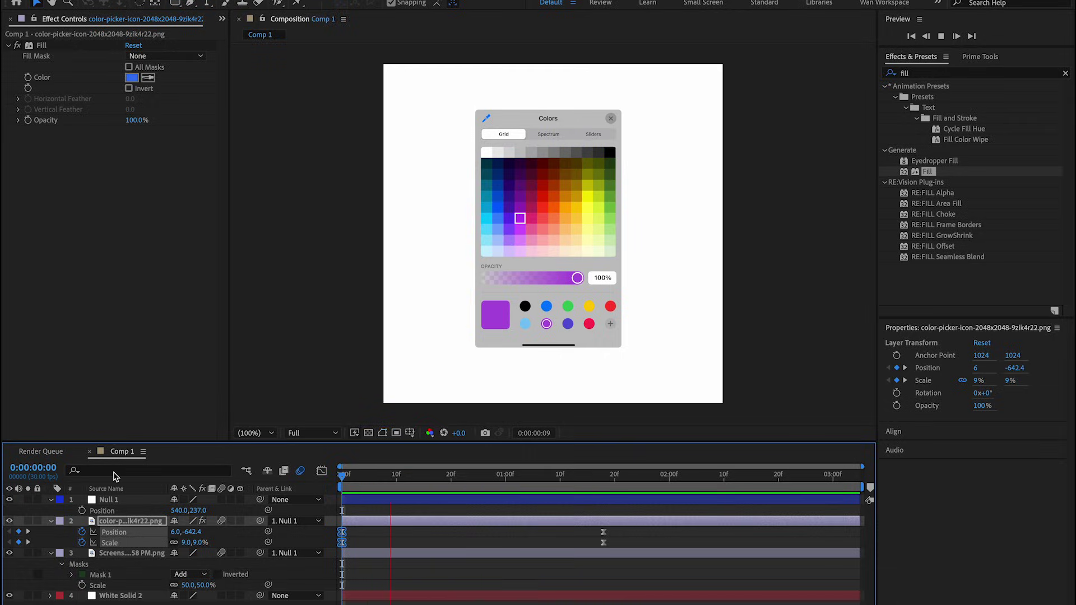
Step: Keyframe Null 1's position at 1:18 and on the first frame, where its Y value is set to 1222
{"action": "key", "text": "Home"}
{"action": "left_click", "coordinate": [439, 499]}
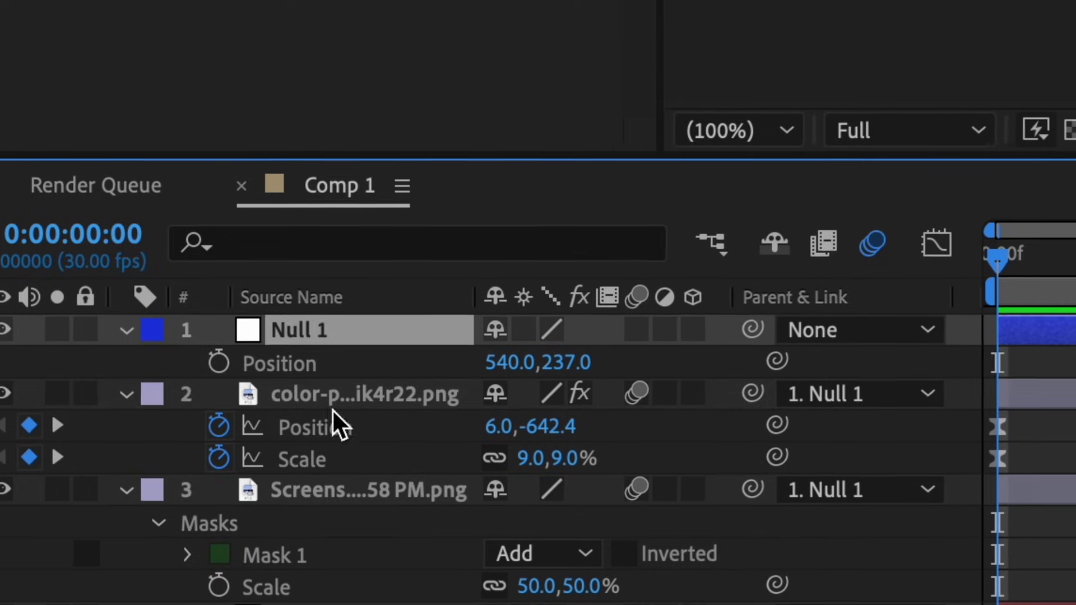
{"action": "key", "text": "alt+shift+p"}
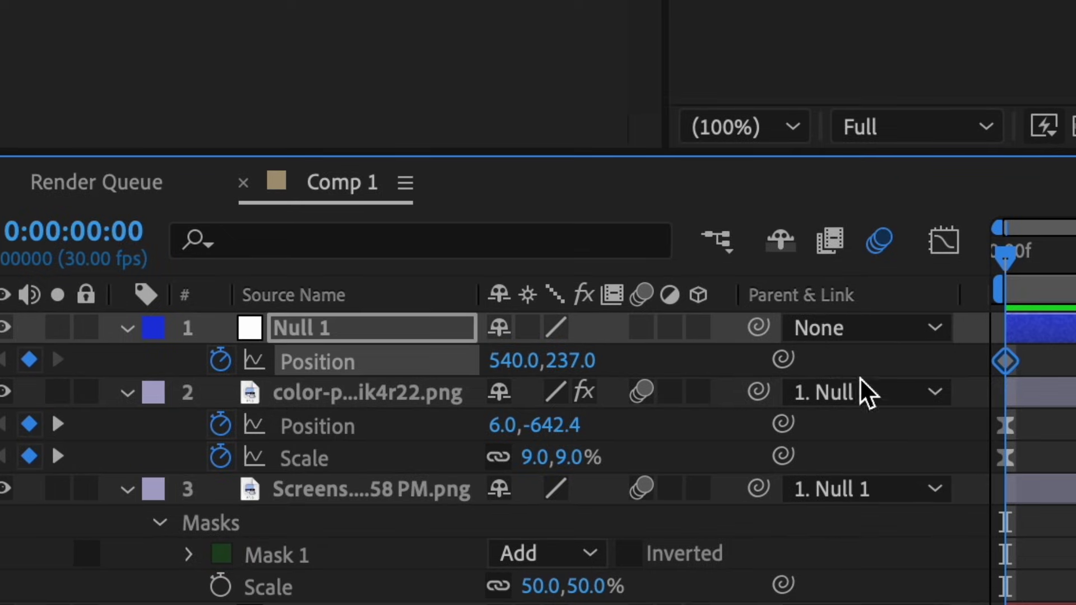
{"action": "left_click_drag", "start_coordinate": [78, 365], "coordinate": [716, 442]}
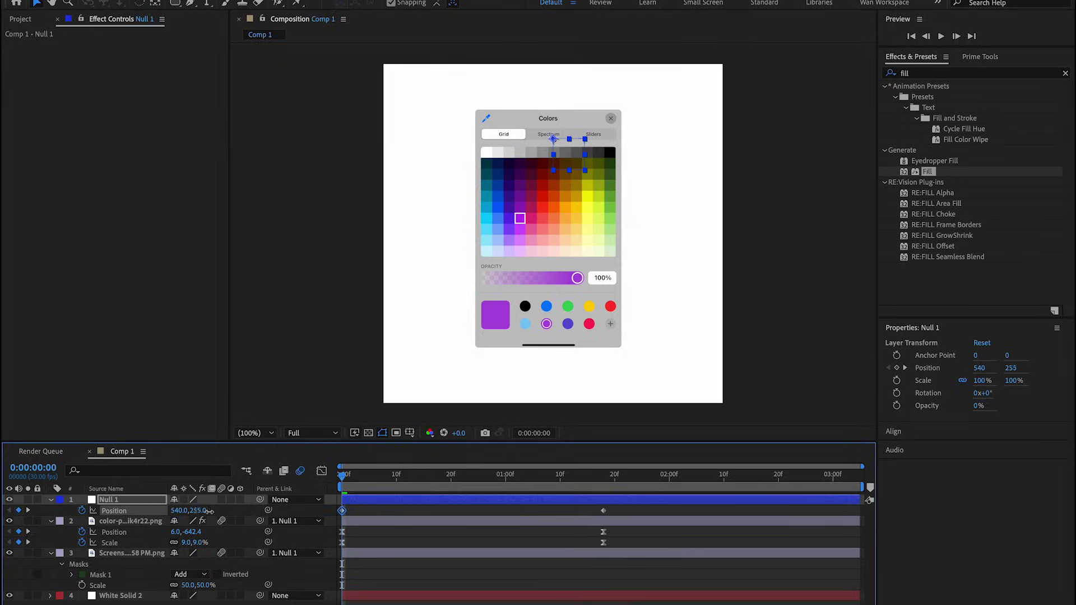
{"action": "left_click_drag", "start_coordinate": [209, 511], "coordinate": [717, 528]}
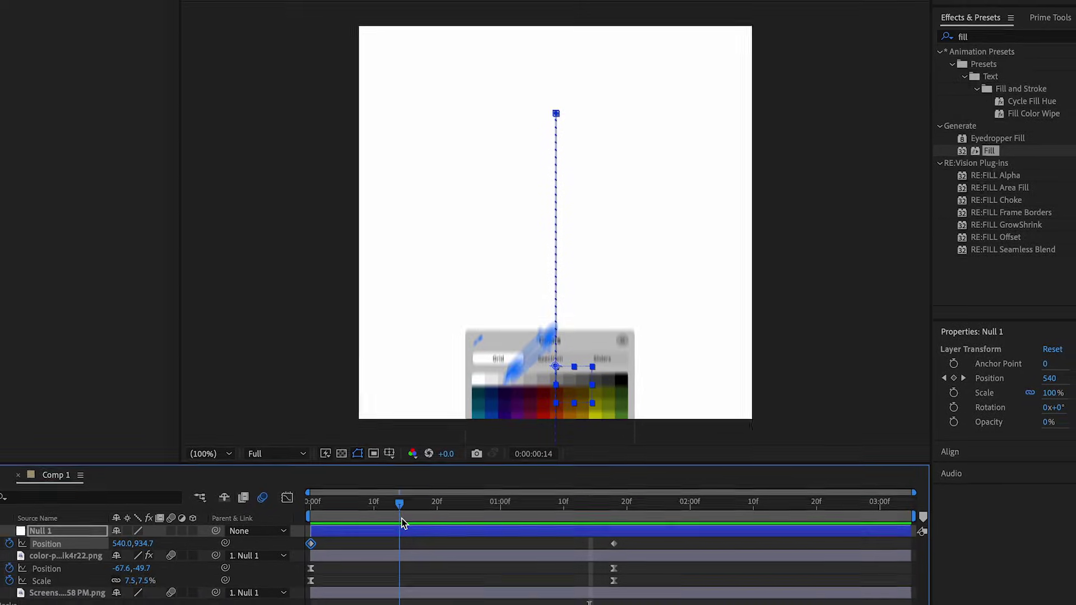
Step: Easy-ease Null 1's two position keyframes and lengthen the ease at both ends of their speed curve
{"action": "left_click_drag", "start_coordinate": [632, 530], "coordinate": [306, 546]}
{"action": "key", "text": "F9"}
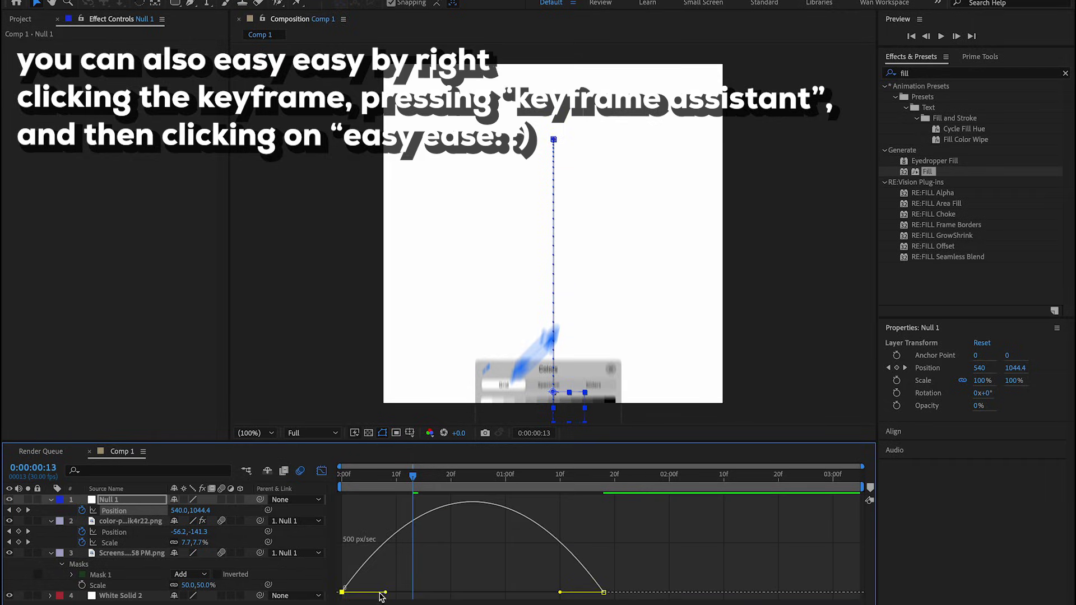
{"action": "left_click_drag", "start_coordinate": [385, 591], "coordinate": [411, 595]}
{"action": "left_click_drag", "start_coordinate": [300, 593], "coordinate": [282, 594]}
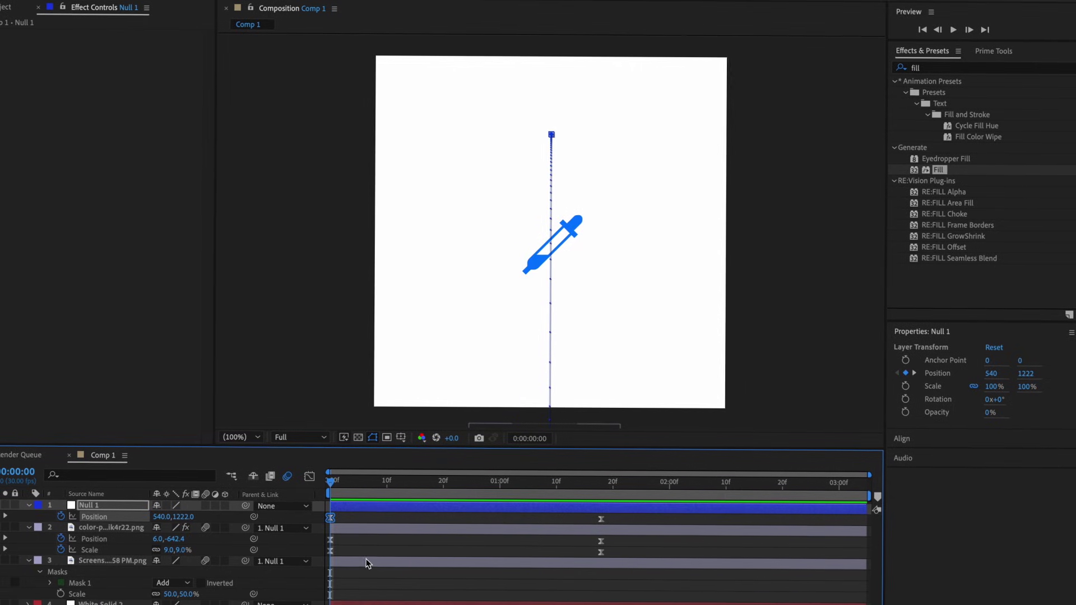
Step: Play back the null-driven movement of the eyedropper and the Colors panel
{"action": "left_click", "coordinate": [365, 563]}
{"action": "left_click", "coordinate": [364, 529]}
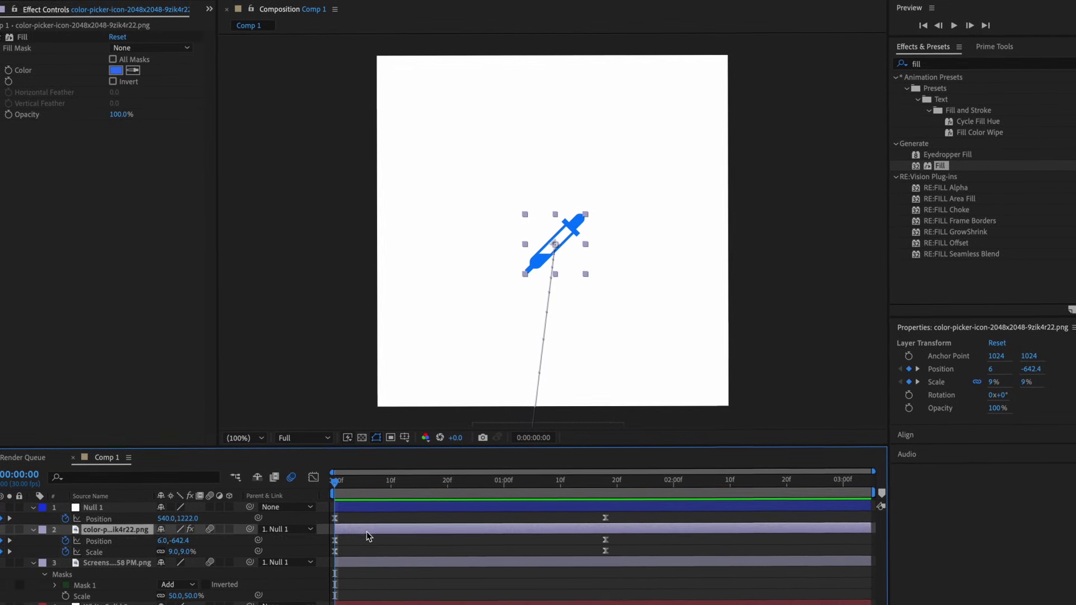
{"action": "key", "text": "p"}
{"action": "key", "text": "space"}
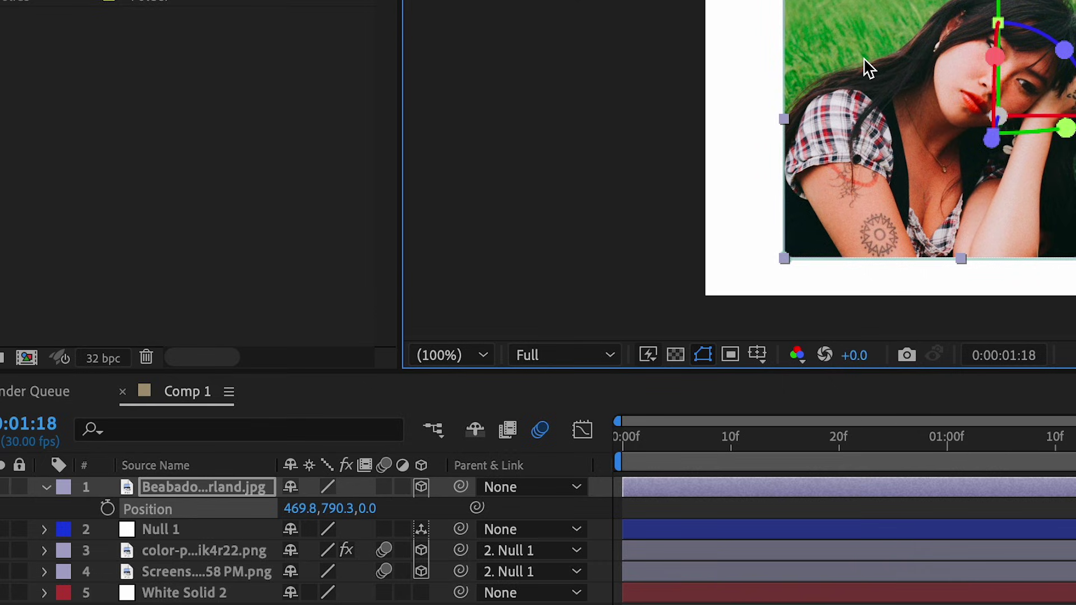
Step: Scale the photo layer to 4% to fit the purple swatch and keyframe its orientation and X, Y and Z rotation at 1:16
{"action": "key", "text": "s"}
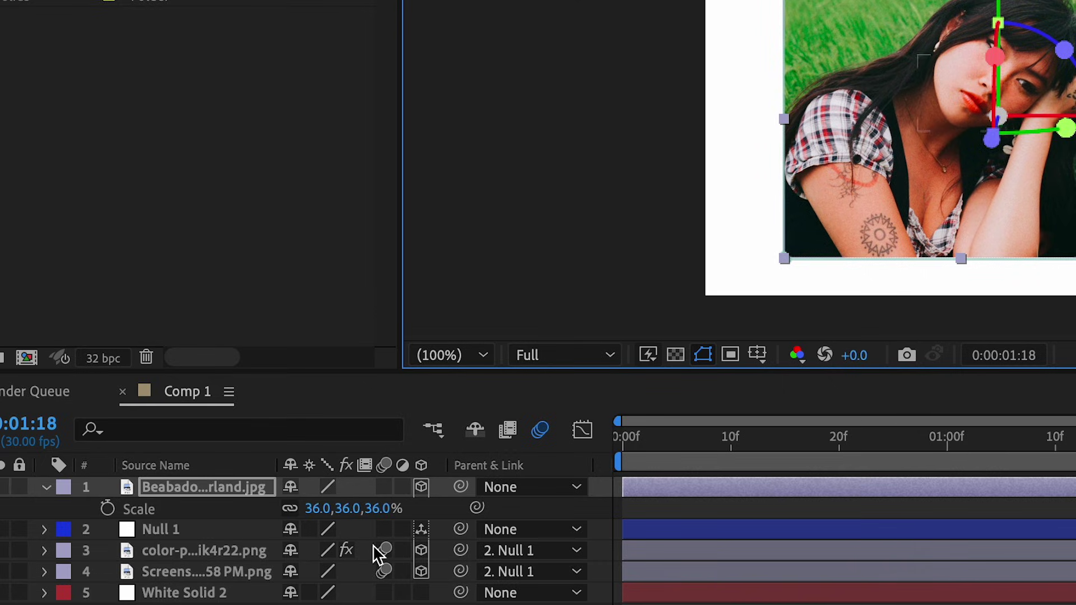
{"action": "left_click_drag", "start_coordinate": [351, 513], "coordinate": [292, 511]}
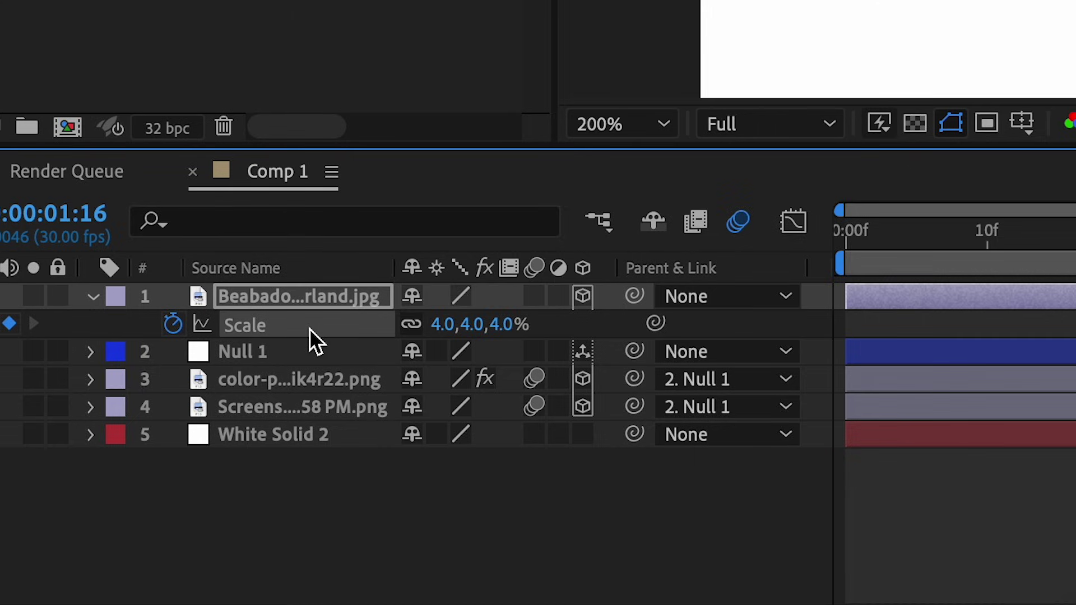
{"action": "key", "text": "r"}
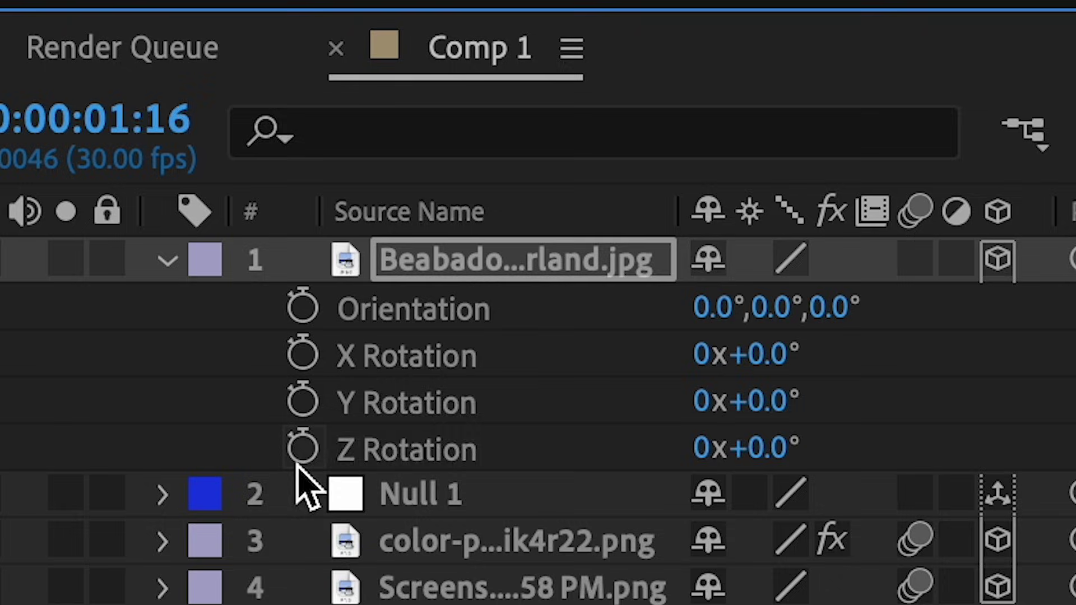
{"action": "left_click", "coordinate": [173, 406]}
{"action": "left_click", "coordinate": [173, 379]}
{"action": "left_click", "coordinate": [172, 351]}
{"action": "left_click", "coordinate": [173, 324]}
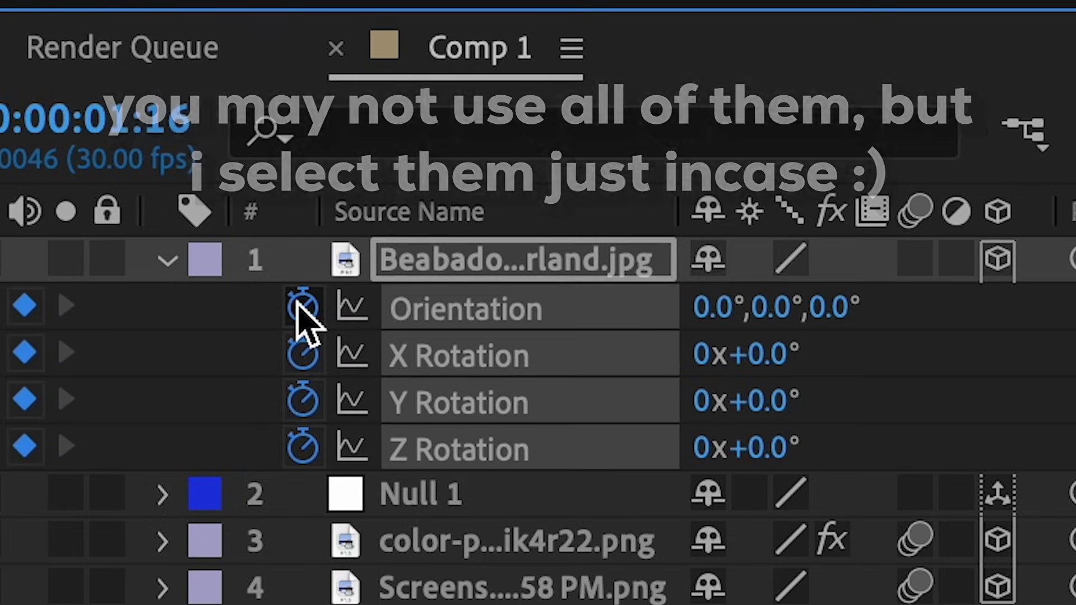
Step: Keyframe the photo layer's position and scale at 1:16
{"action": "key", "text": "p"}
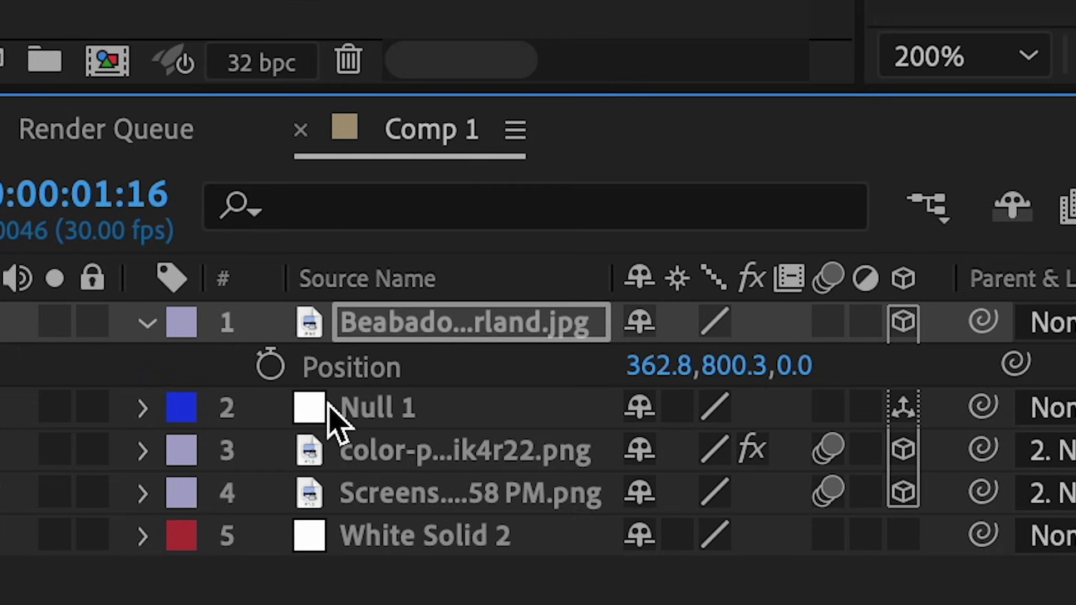
{"action": "left_click", "coordinate": [269, 366]}
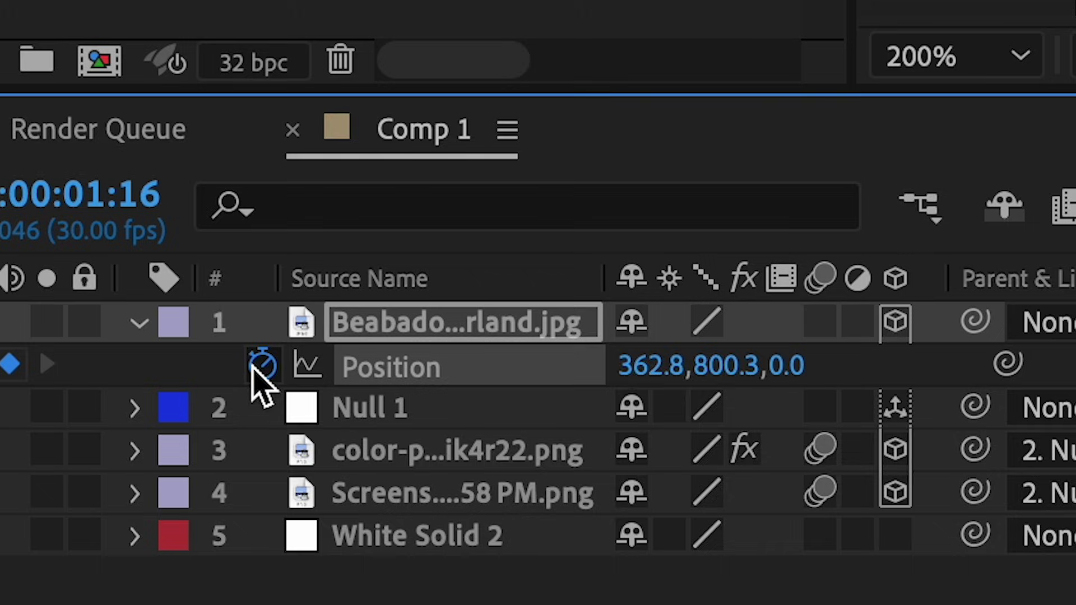
{"action": "key", "text": "s"}
{"action": "left_click", "coordinate": [270, 366]}
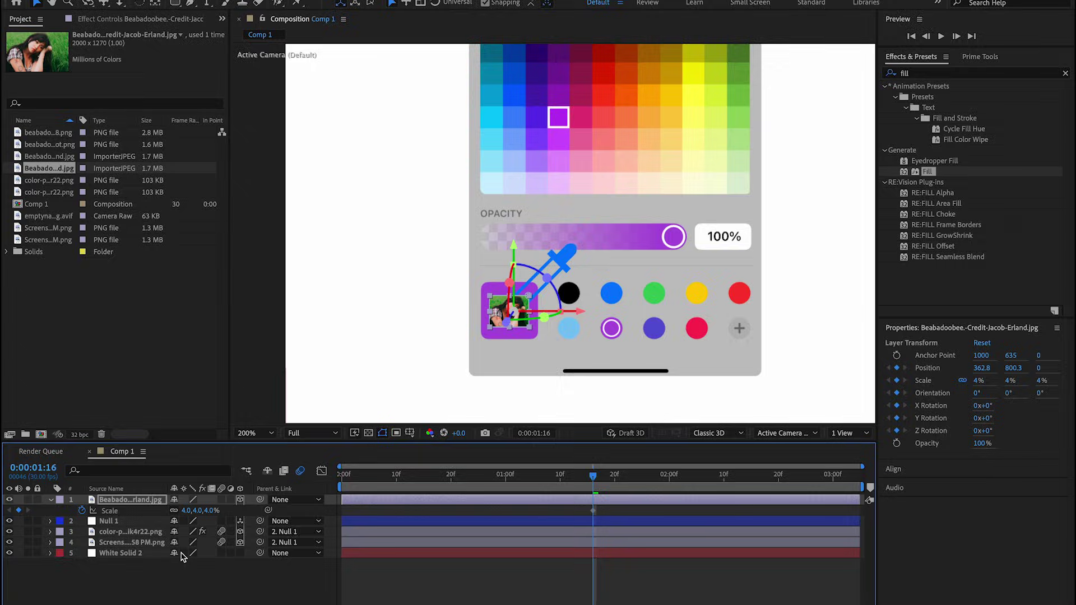
Step: Reveal all of the photo layer's keyframed properties and parent the layer to Null 1
{"action": "key", "text": "u"}
{"action": "left_click_drag", "start_coordinate": [260, 499], "coordinate": [134, 575]}
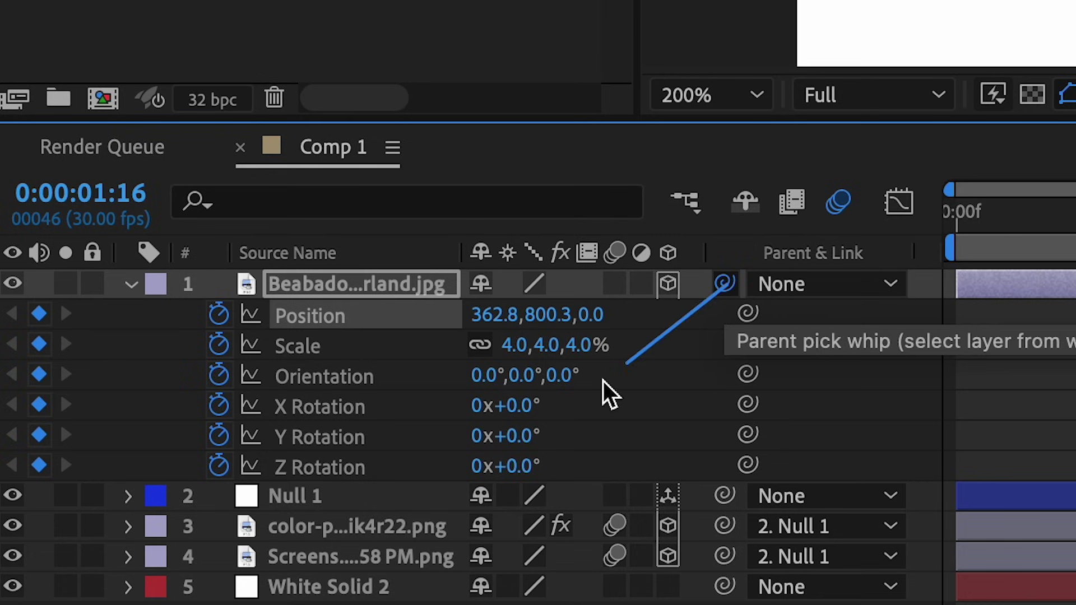
{"action": "left_click_drag", "start_coordinate": [367, 499], "coordinate": [367, 499]}
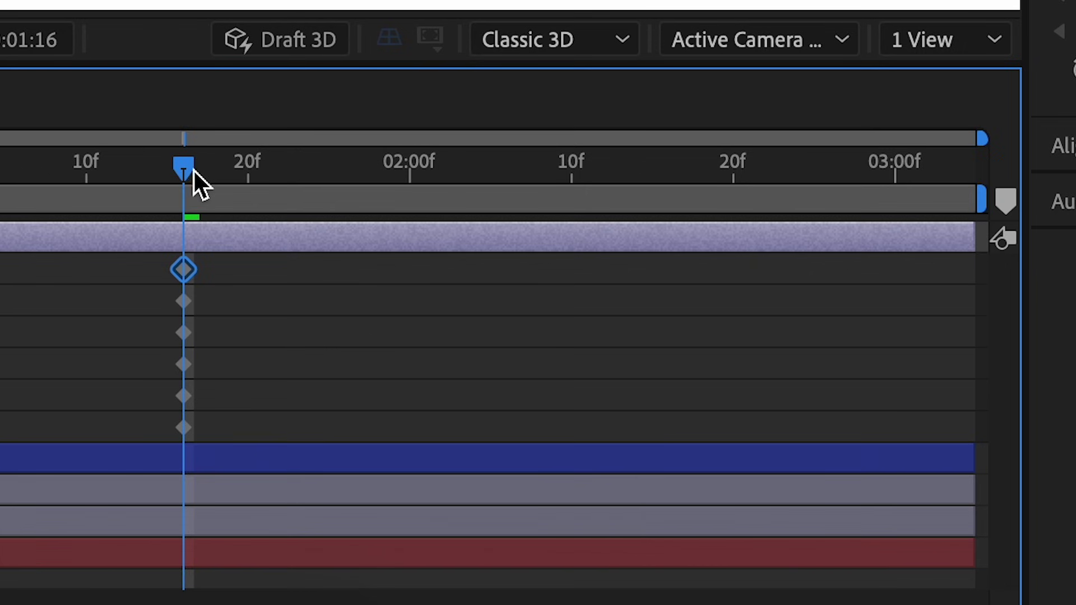
Step: At 2:24, scale the photo to 42%, position it at 206.8, 267.7, -399 and set its Y rotation to 20°
{"action": "left_click_drag", "start_coordinate": [190, 169], "coordinate": [572, 169]}
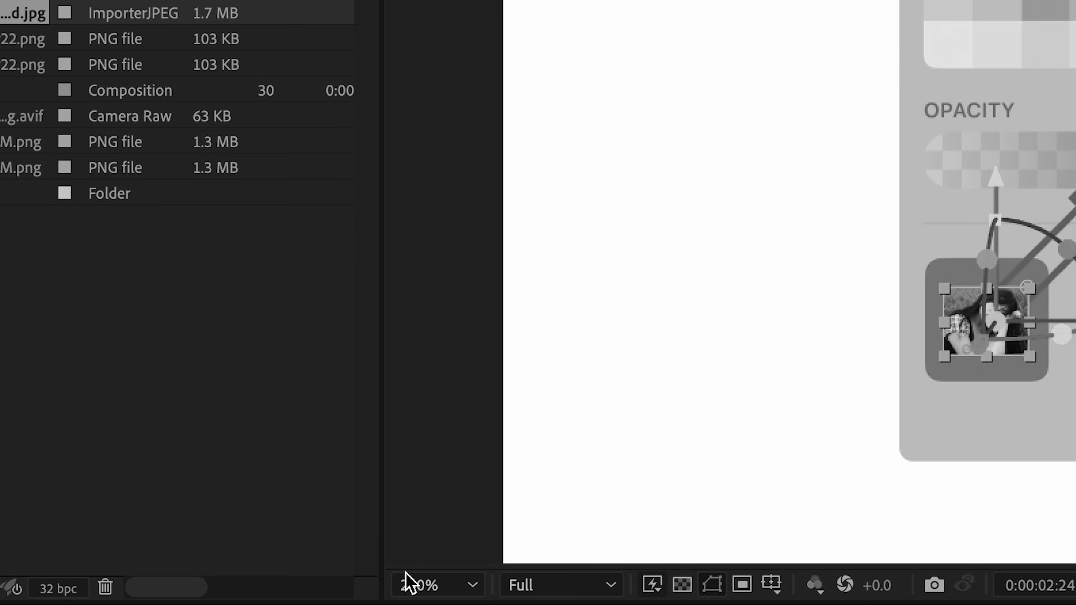
{"action": "left_click", "coordinate": [415, 584]}
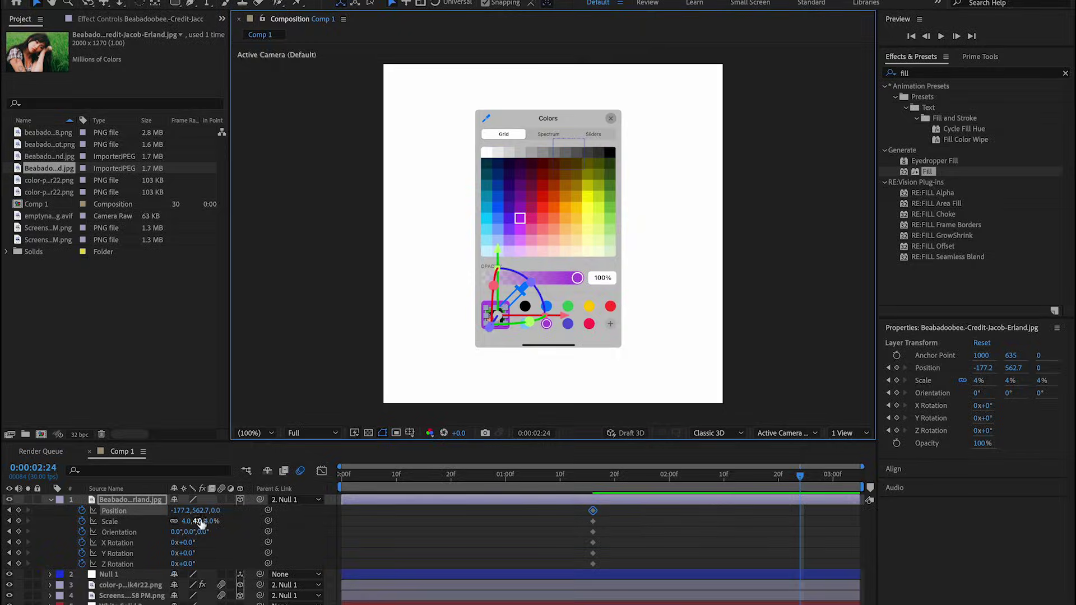
{"action": "left_click_drag", "start_coordinate": [199, 521], "coordinate": [301, 510]}
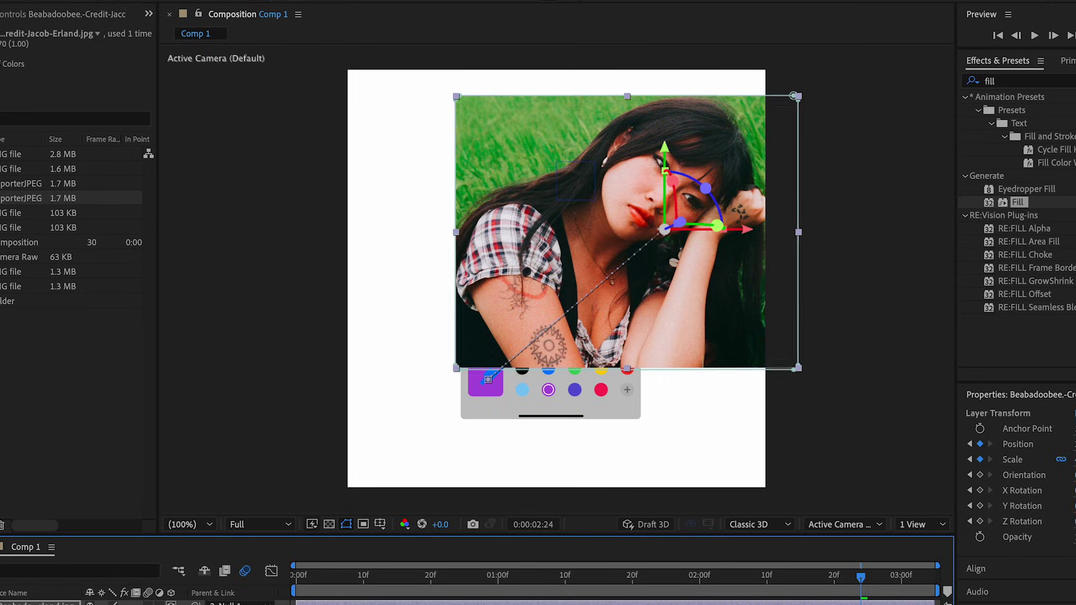
{"action": "left_click_drag", "start_coordinate": [200, 511], "coordinate": [231, 510]}
{"action": "left_click_drag", "start_coordinate": [189, 554], "coordinate": [213, 557]}
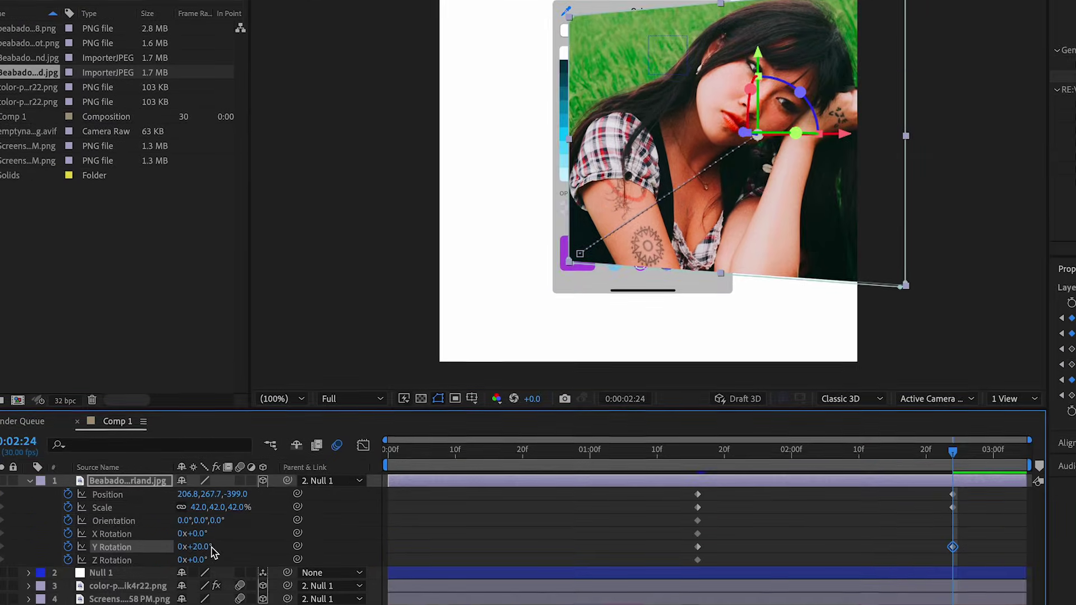
Step: Lengthen the outgoing and incoming ease of all the photo's keyframes in the speed graph, and preview the animation
{"action": "left_click_drag", "start_coordinate": [682, 503], "coordinate": [934, 556]}
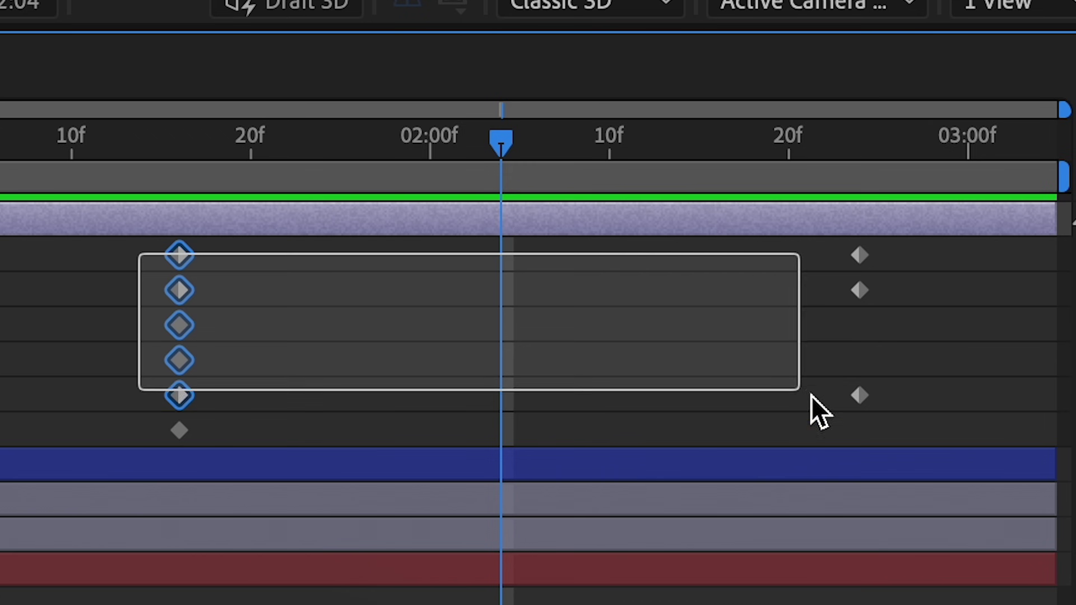
{"action": "left_click_drag", "start_coordinate": [811, 395], "coordinate": [965, 475]}
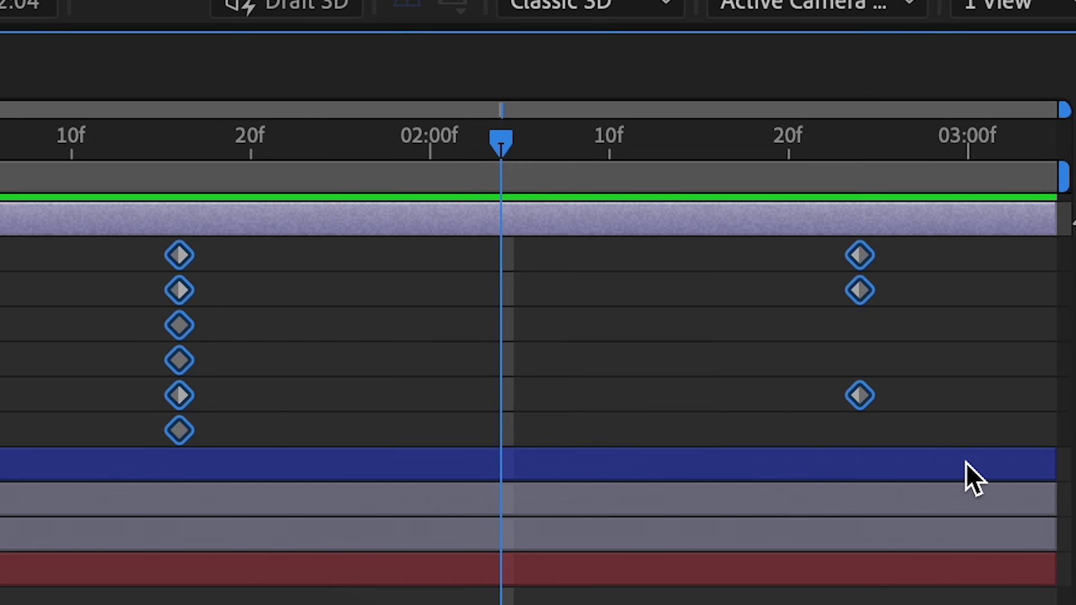
{"action": "key", "text": "shift+F3"}
{"action": "left_click_drag", "start_coordinate": [626, 591], "coordinate": [683, 593]}
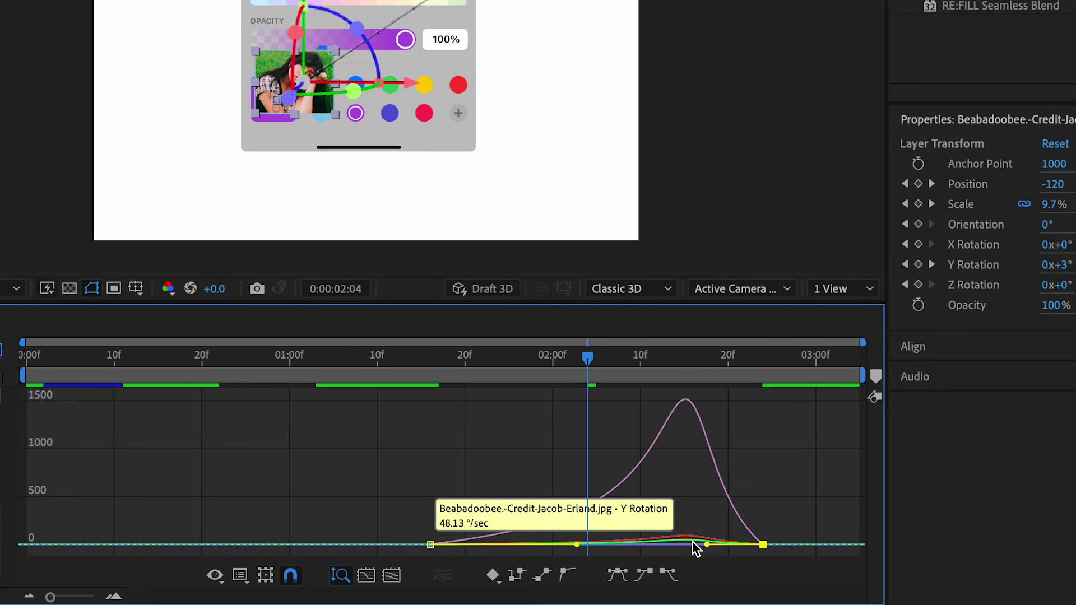
{"action": "left_click_drag", "start_coordinate": [677, 551], "coordinate": [602, 545]}
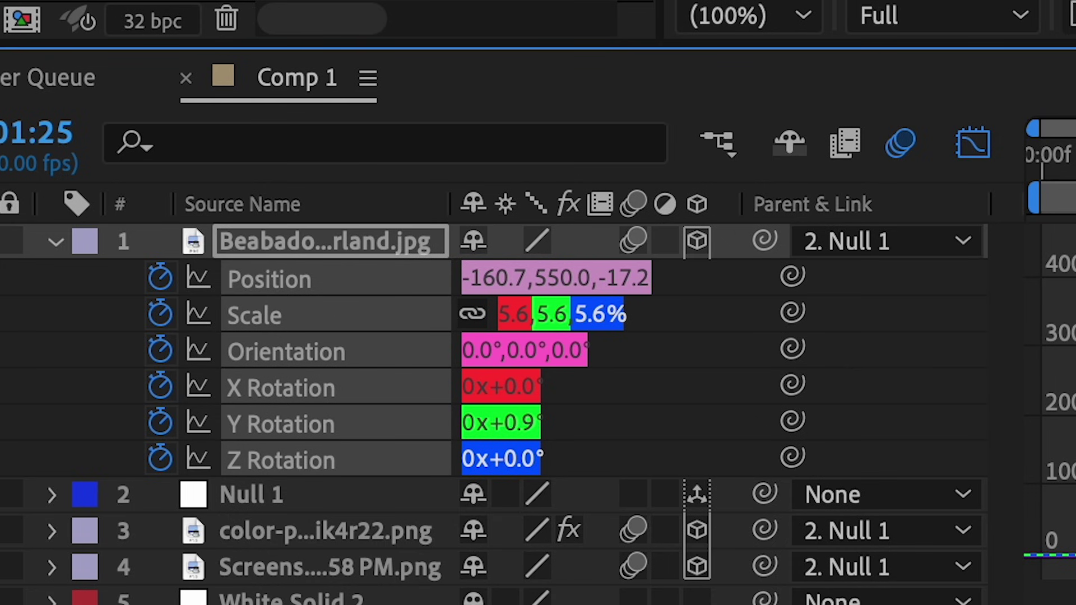
{"action": "left_click_drag", "start_coordinate": [567, 475], "coordinate": [561, 475]}
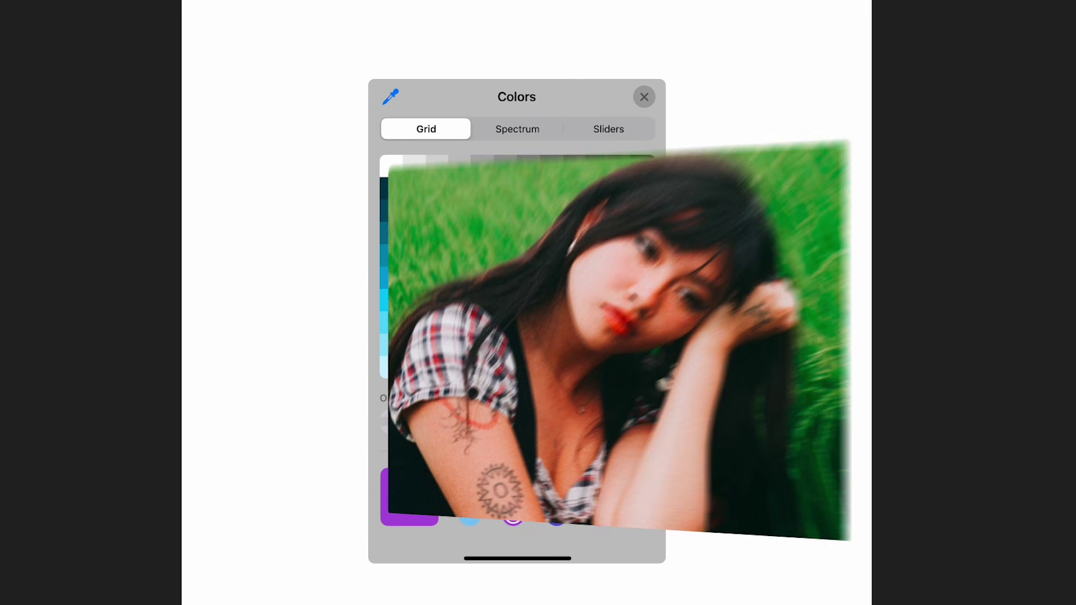
{"action": "key", "text": "space"}
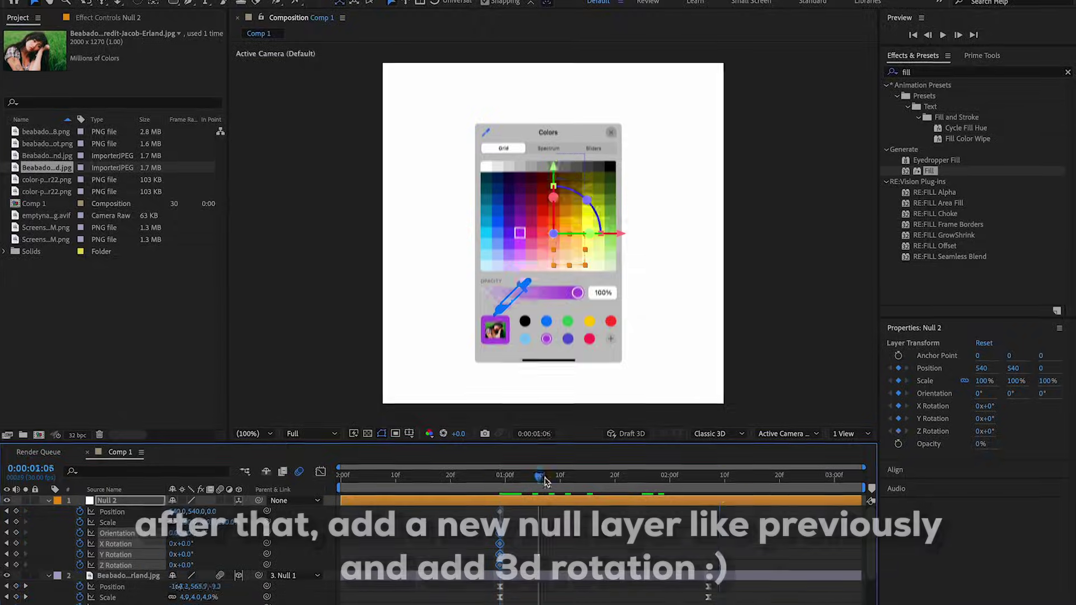
Step: Move the current time to the photo layer's last keyframe with Null 2 selected
{"action": "left_click_drag", "start_coordinate": [540, 479], "coordinate": [709, 478]}
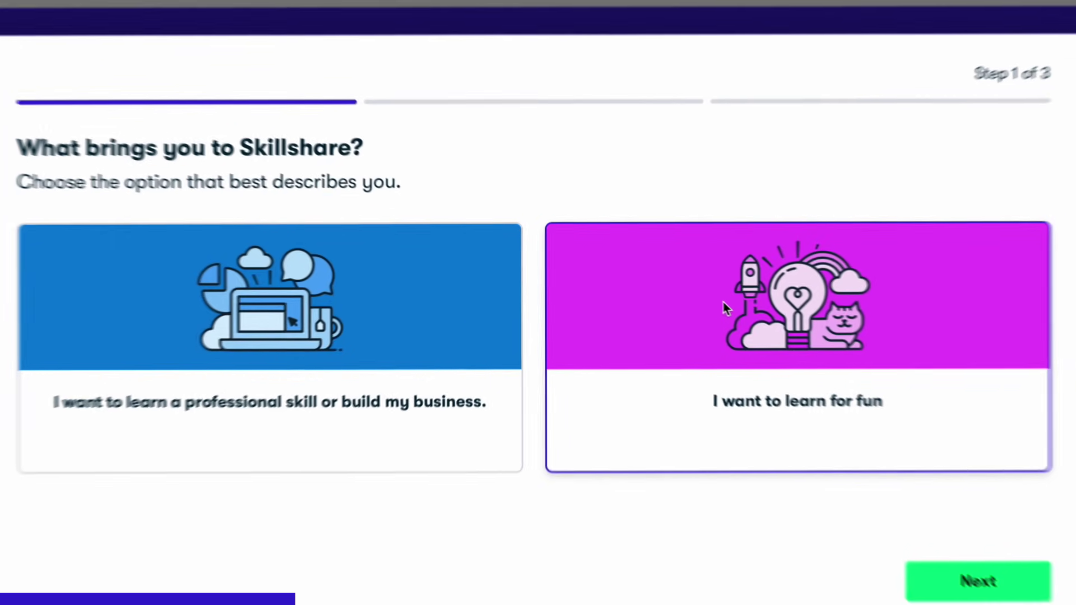
Step: On Skillshare, choose learning a professional skill or building a business as the reason for joining, and Creative Career as an interest
{"action": "left_click", "coordinate": [249, 354]}
{"action": "left_click", "coordinate": [940, 580]}
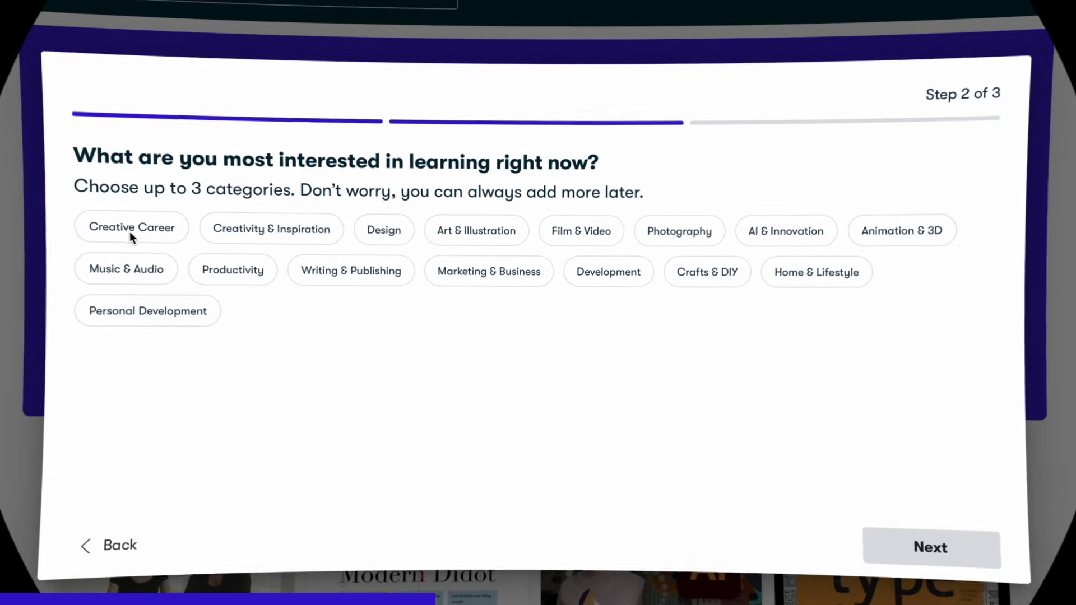
{"action": "left_click", "coordinate": [131, 228]}
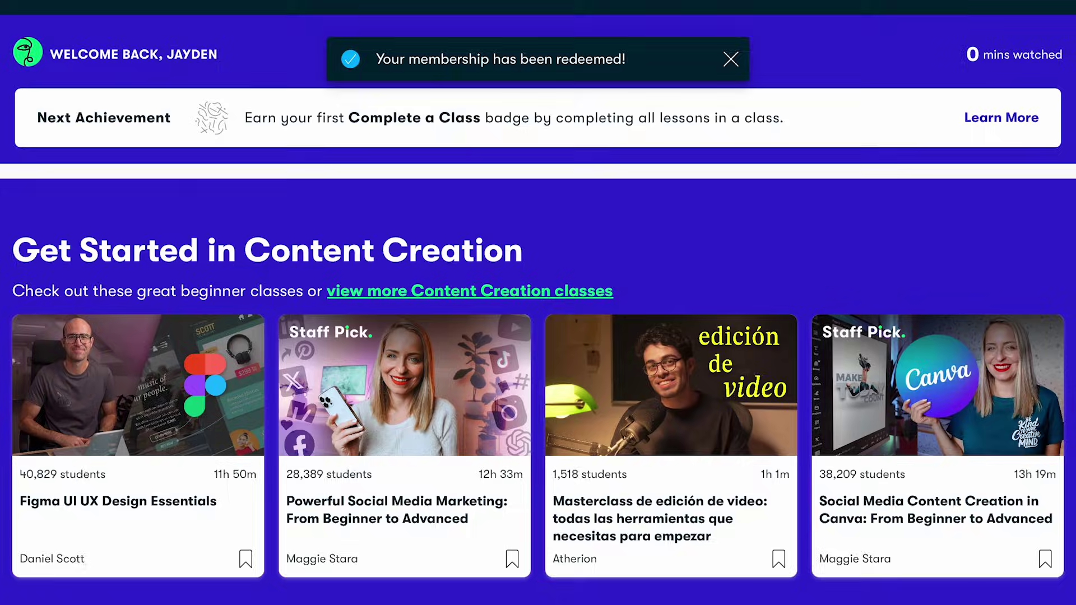
Step: Browse the suggested and recommended classes on the Skillshare home page
{"action": "scroll", "coordinate": [538, 302], "scroll_direction": "down", "scroll_amount": 5}
{"action": "scroll", "coordinate": [538, 303], "scroll_direction": "down", "scroll_amount": 10}
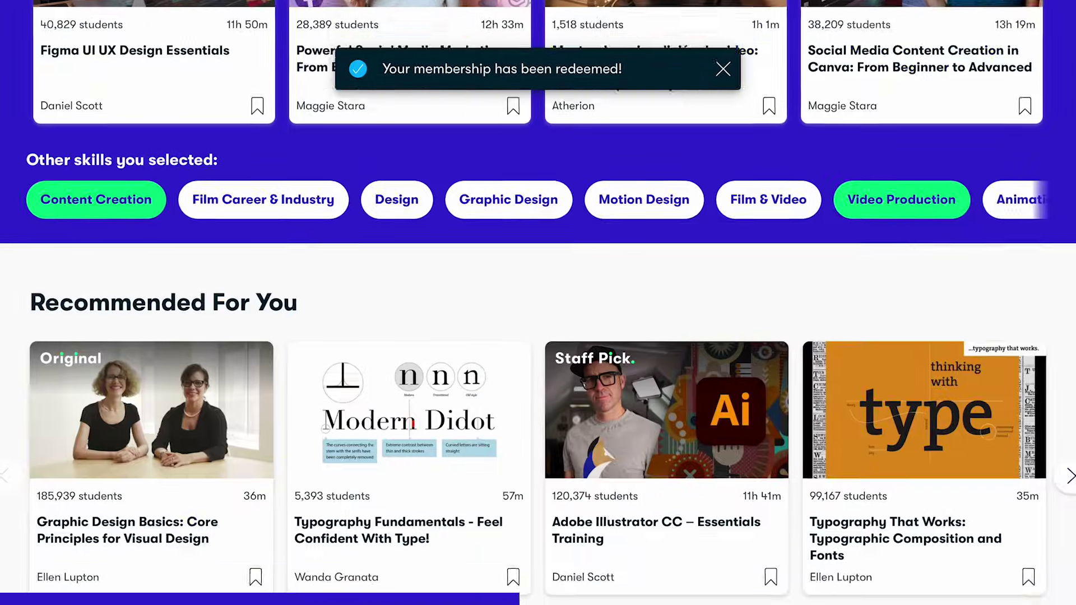
{"action": "scroll", "coordinate": [538, 302], "scroll_direction": "down", "scroll_amount": 5}
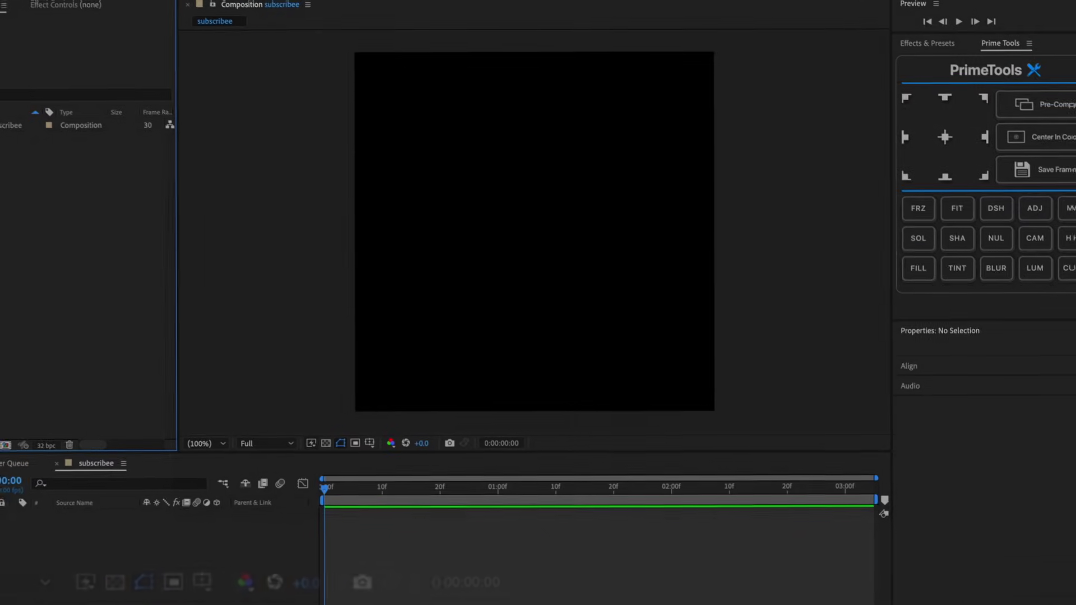
Step: In After Effects, import Apple Keyboard.png from the PNG'S folder into the project containing the subscribee composition
{"action": "key", "text": "super+i"}
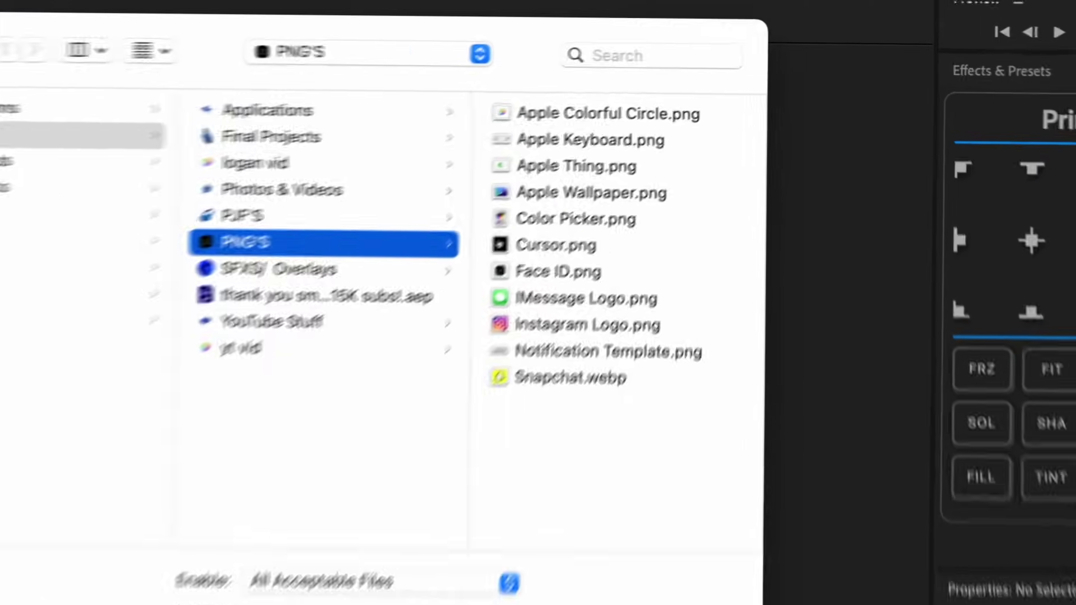
{"action": "left_click", "coordinate": [568, 140]}
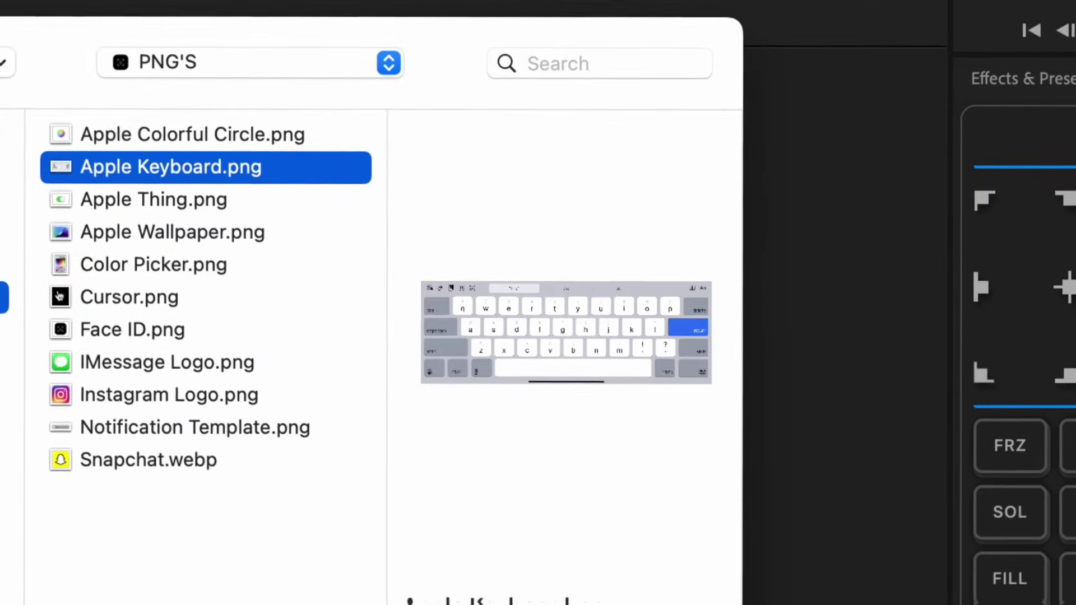
{"action": "key", "text": "Return"}
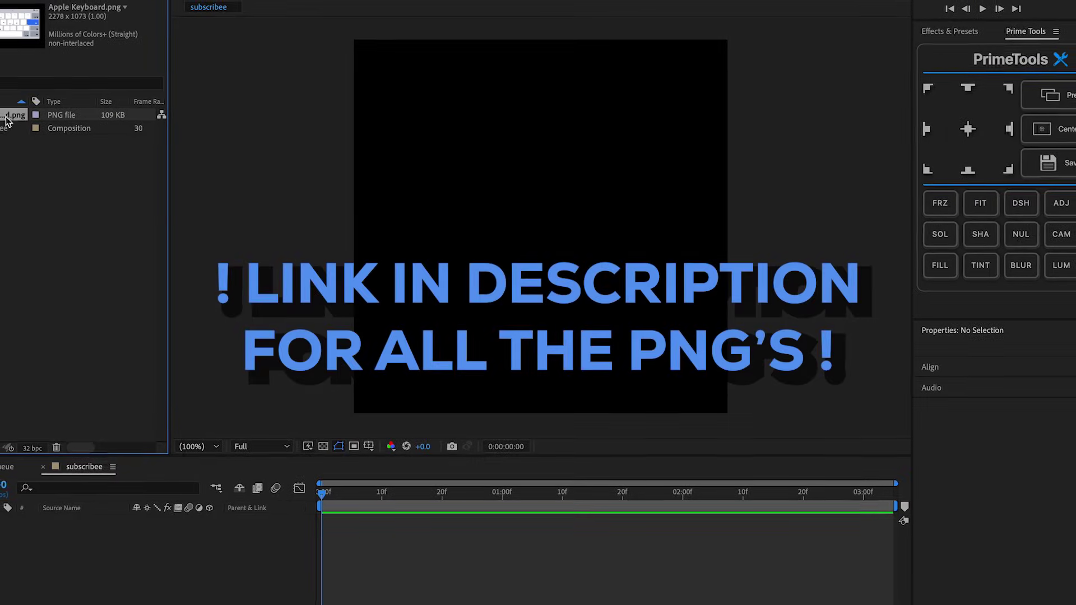
Step: Add Apple Keyboard.png to the subscribee composition and scale it to 44%
{"action": "left_click_drag", "start_coordinate": [30, 448], "coordinate": [77, 561]}
{"action": "key", "text": "s"}
{"action": "left_click_drag", "start_coordinate": [168, 529], "coordinate": [131, 529]}
Step: Create a white solid and place it beneath the Apple Keyboard.png layer as the background
{"action": "mouse_move", "coordinate": [212, 49]}
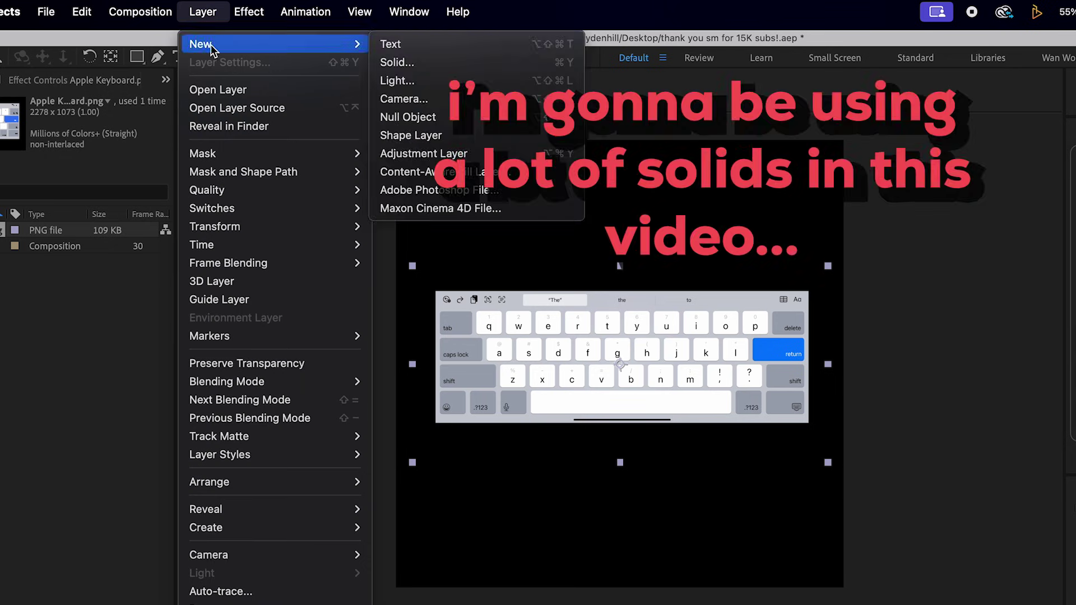
{"action": "left_click", "coordinate": [396, 62]}
{"action": "key", "text": "Return"}
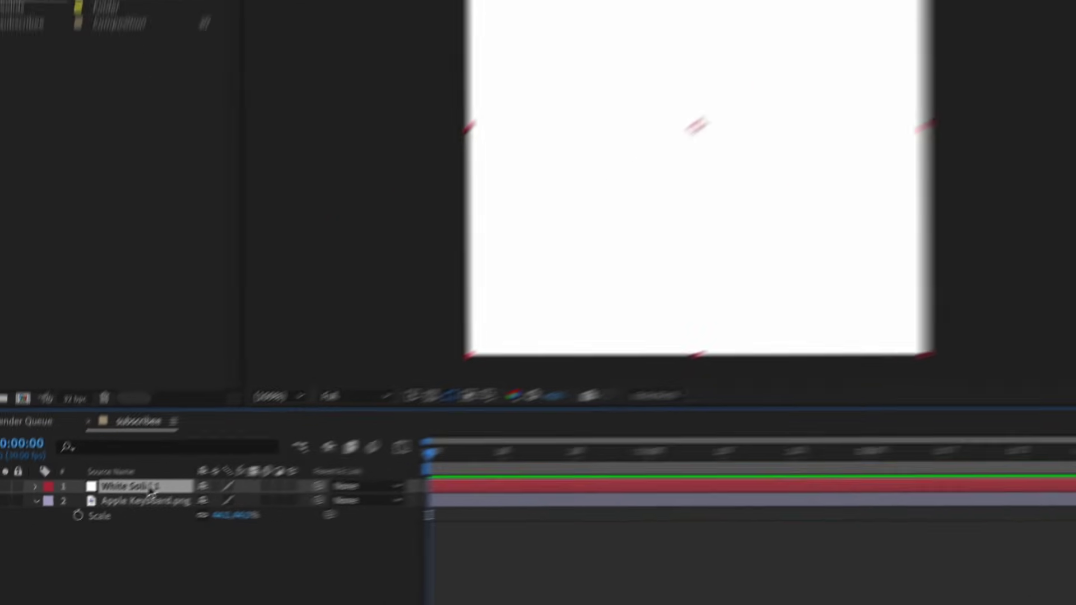
{"action": "left_click_drag", "start_coordinate": [261, 446], "coordinate": [269, 467]}
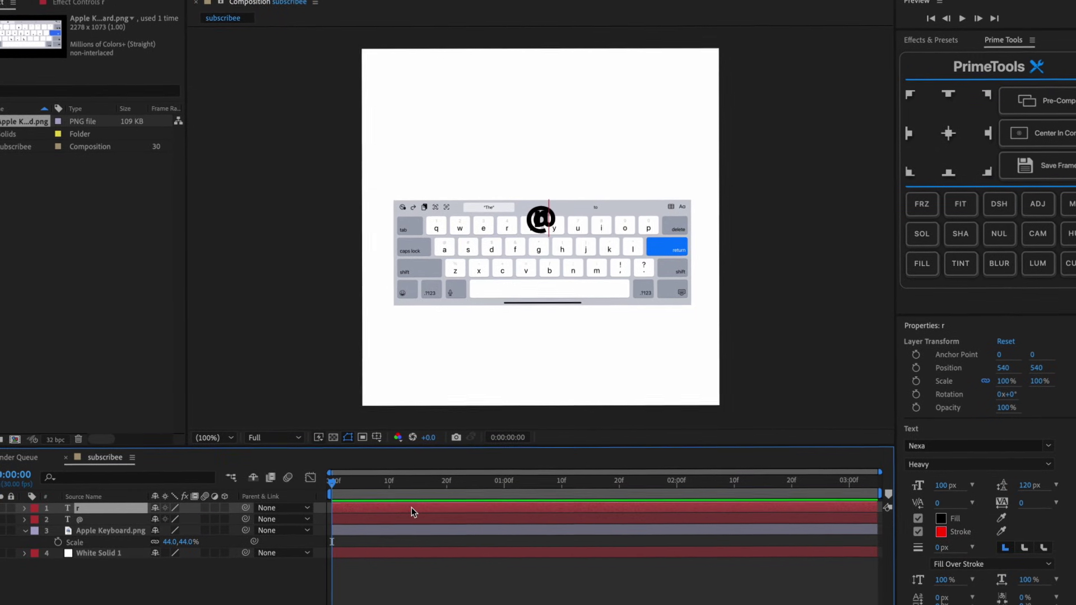
Step: Place the letters r, a and d above the keyboard, spaced out beside the @ at staggered heights
{"action": "left_click", "coordinate": [403, 521]}
{"action": "left_click", "coordinate": [400, 507]}
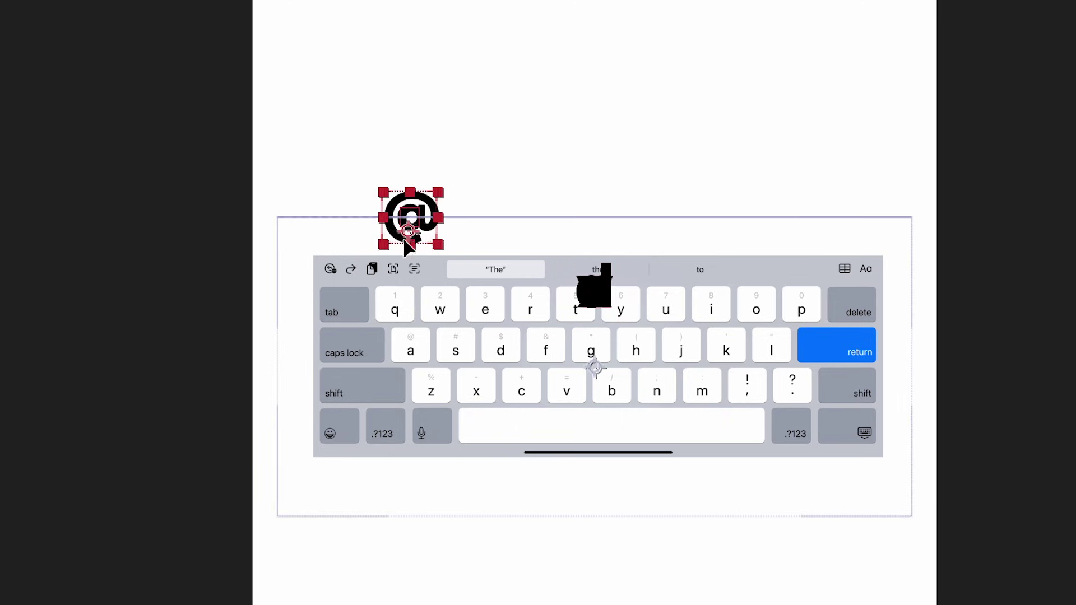
{"action": "left_click", "coordinate": [594, 286]}
{"action": "left_click_drag", "start_coordinate": [594, 286], "coordinate": [483, 207]}
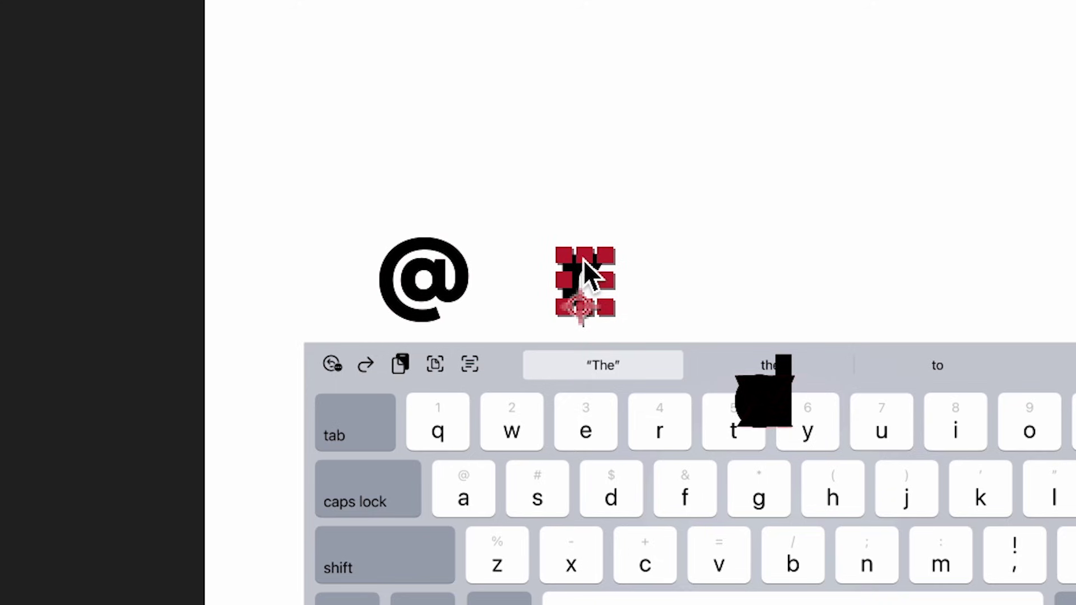
{"action": "left_click_drag", "start_coordinate": [584, 275], "coordinate": [552, 275]}
{"action": "left_click", "coordinate": [422, 593]}
{"action": "left_click_drag", "start_coordinate": [761, 398], "coordinate": [591, 161]}
{"action": "left_click", "coordinate": [590, 207]}
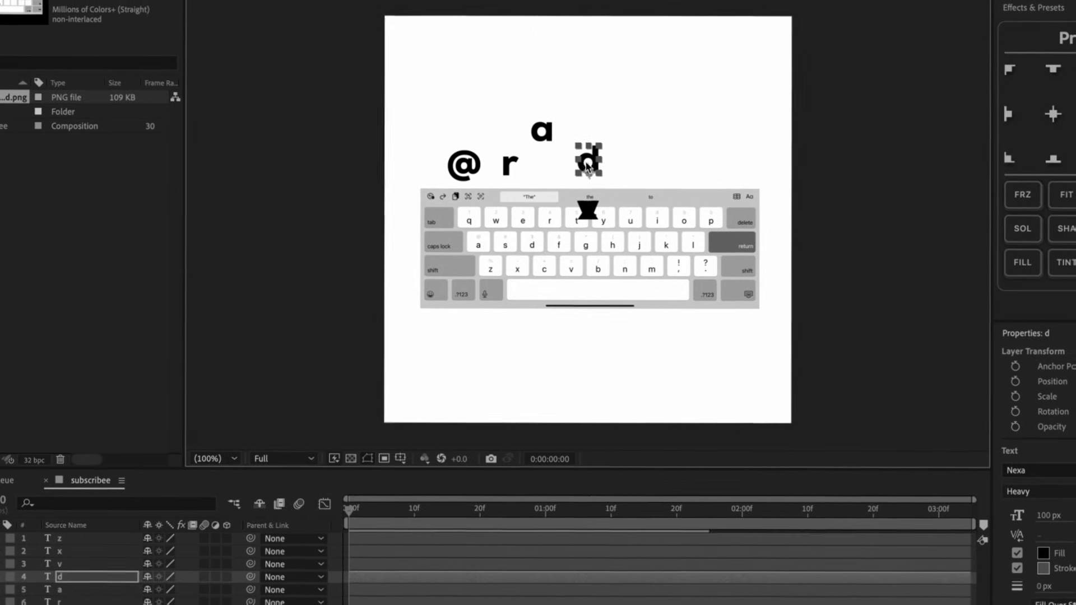
Step: Continue the staggered row with the letters v, x and z, and lower the a slightly
{"action": "left_click", "coordinate": [588, 210]}
{"action": "left_click_drag", "start_coordinate": [585, 208], "coordinate": [631, 146]}
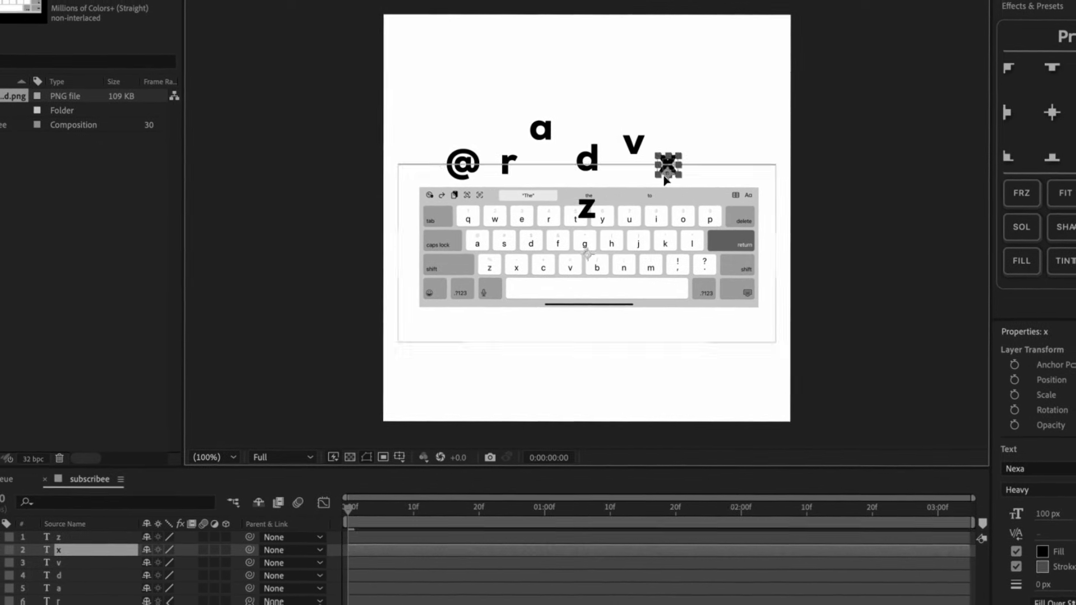
{"action": "left_click", "coordinate": [423, 538]}
{"action": "left_click_drag", "start_coordinate": [587, 210], "coordinate": [719, 140]}
{"action": "left_click_drag", "start_coordinate": [542, 133], "coordinate": [543, 148]}
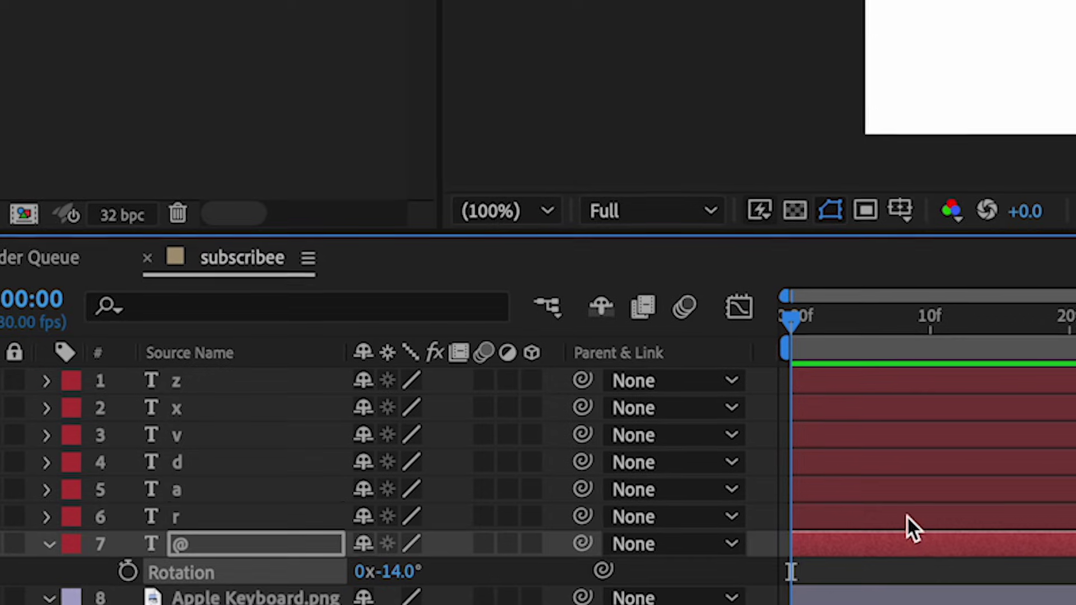
Step: Rotate the letter layers: r to 15°, a to -16°, d to 22°, v to -9°, x to 10° and z to -12°
{"action": "left_click", "coordinate": [384, 555]}
{"action": "key", "text": "r"}
{"action": "left_click_drag", "start_coordinate": [179, 568], "coordinate": [188, 568]}
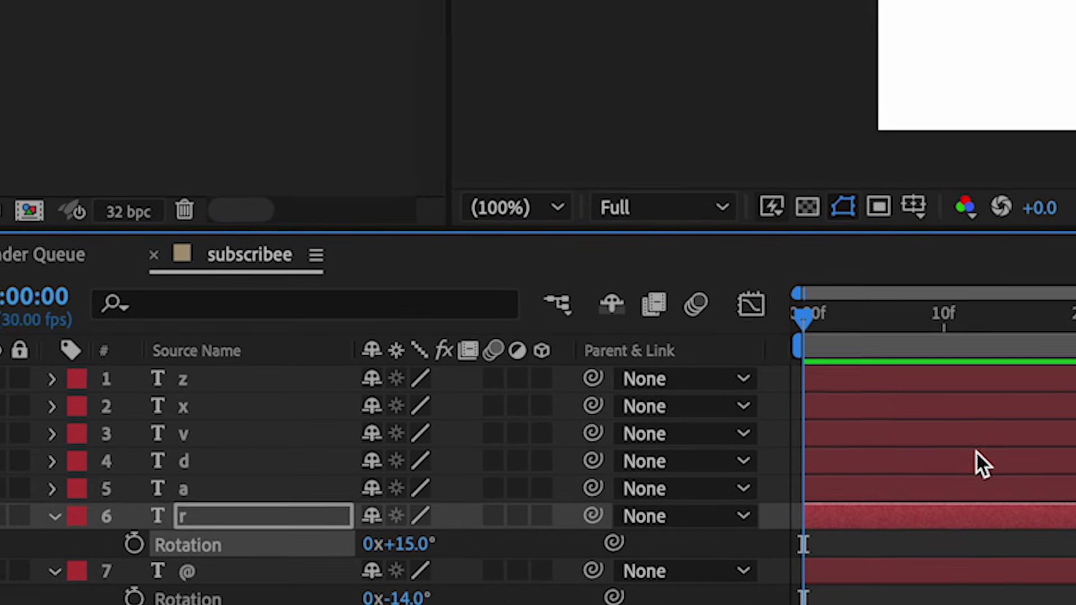
{"action": "left_click", "coordinate": [931, 491]}
{"action": "key", "text": "r"}
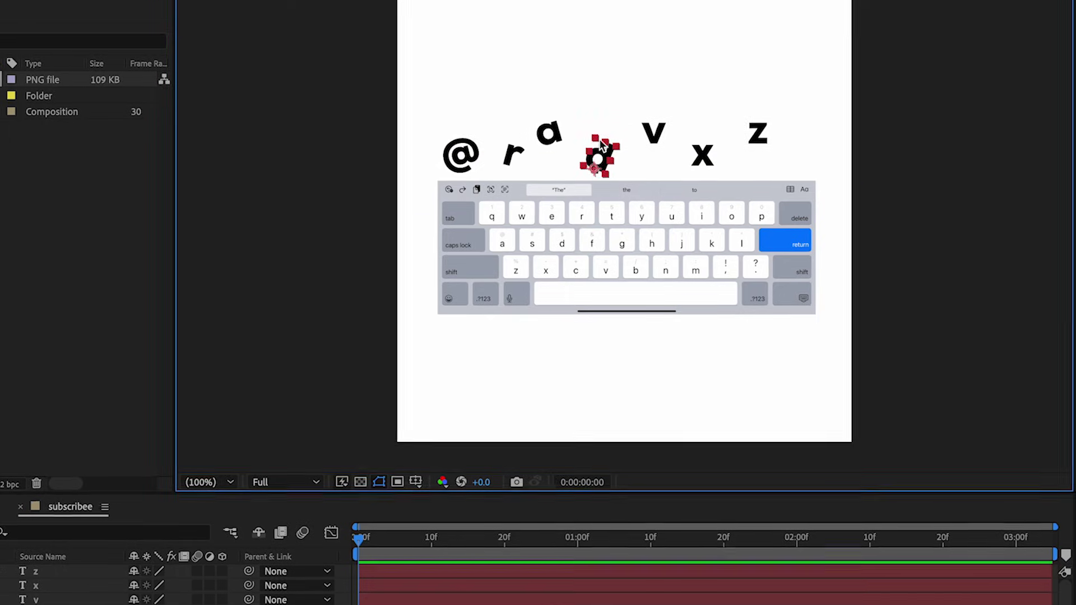
{"action": "left_click", "coordinate": [464, 601]}
{"action": "left_click", "coordinate": [424, 591]}
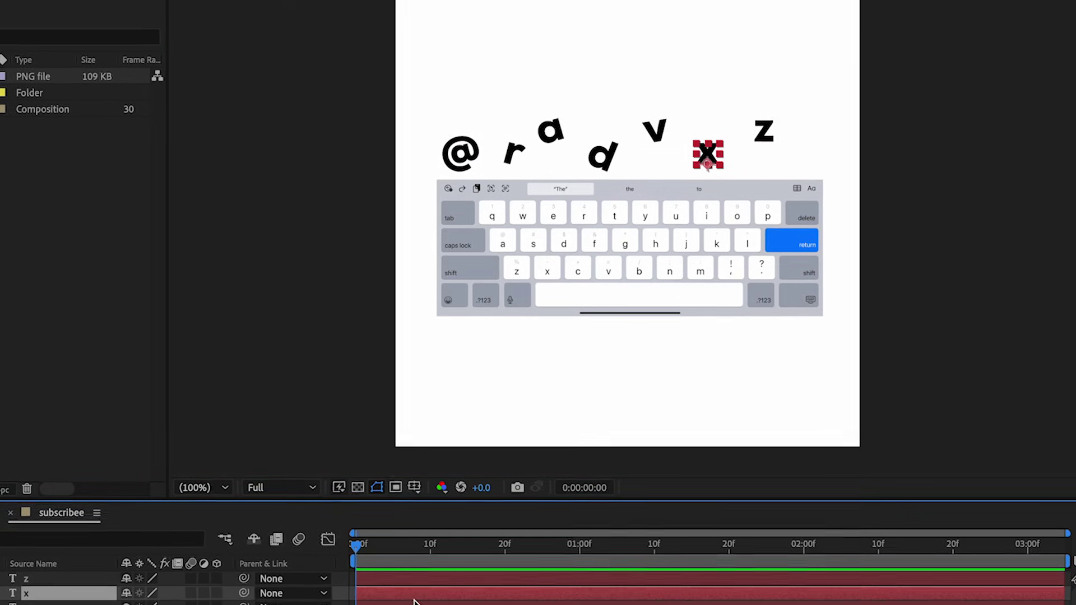
{"action": "left_click", "coordinate": [457, 584]}
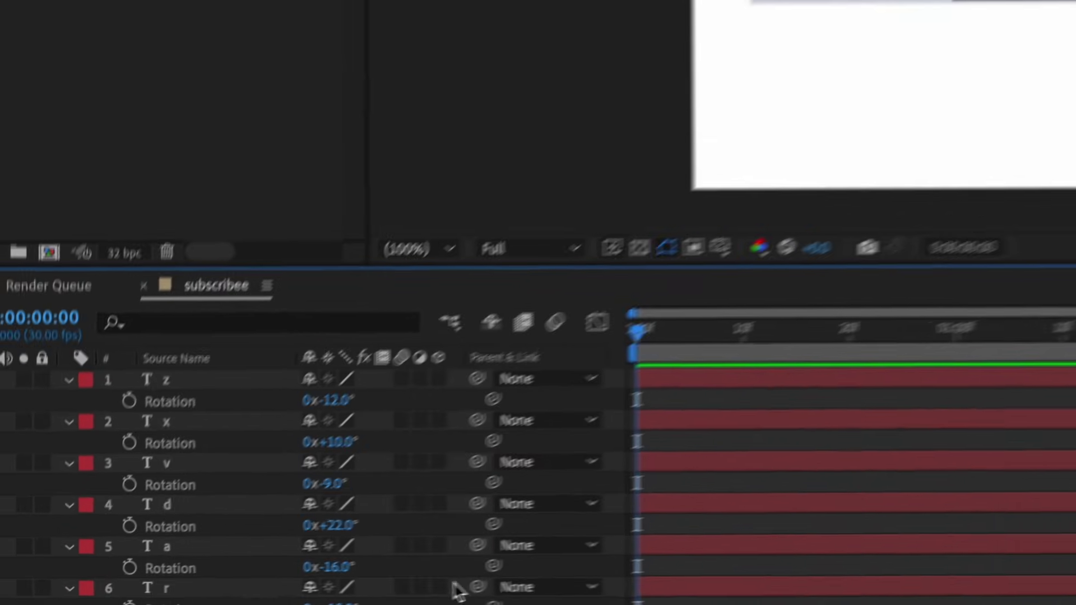
Step: Add Position and Rotation keyframes to the @ layer at 0:00 and show both properties together
{"action": "scroll", "coordinate": [448, 398], "scroll_direction": "down", "scroll_amount": 3}
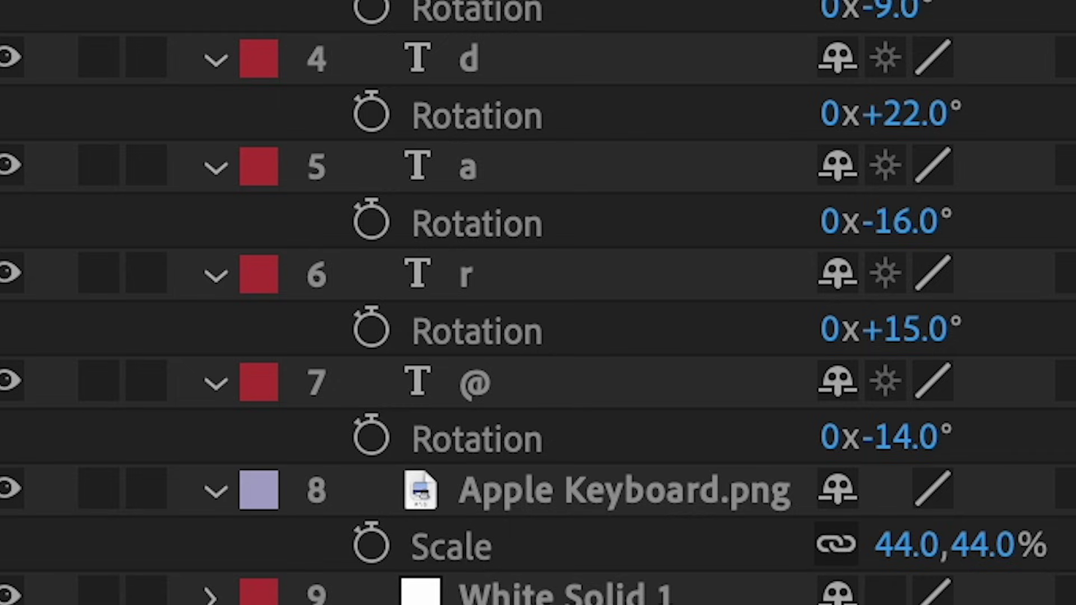
{"action": "left_click", "coordinate": [474, 382]}
{"action": "key", "text": "Return"}
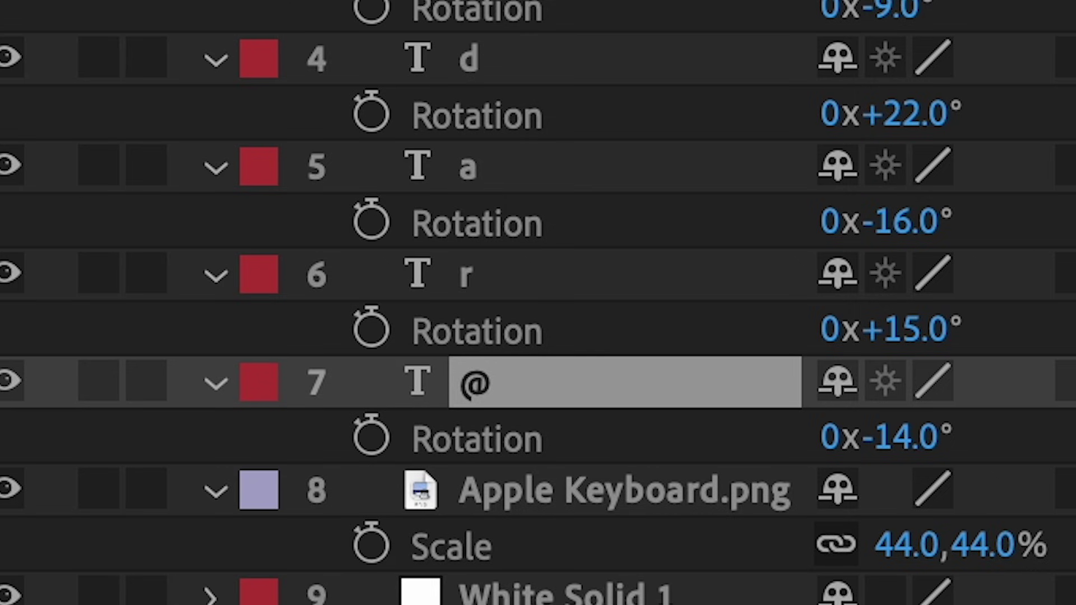
{"action": "key", "text": "p"}
{"action": "left_click", "coordinate": [371, 437]}
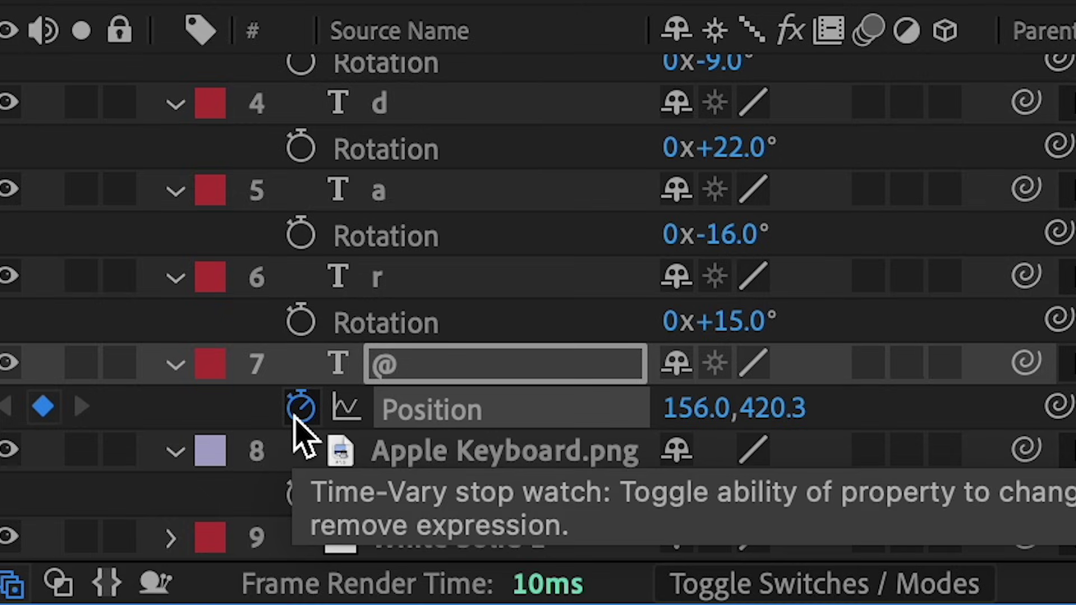
{"action": "left_click", "coordinate": [297, 414]}
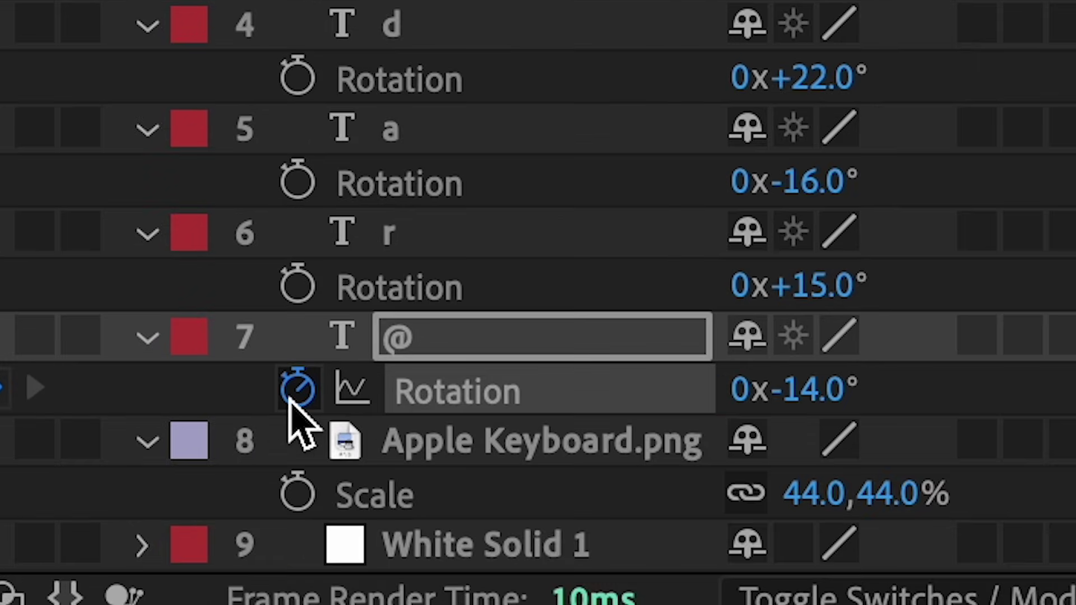
{"action": "key", "text": "shift+p"}
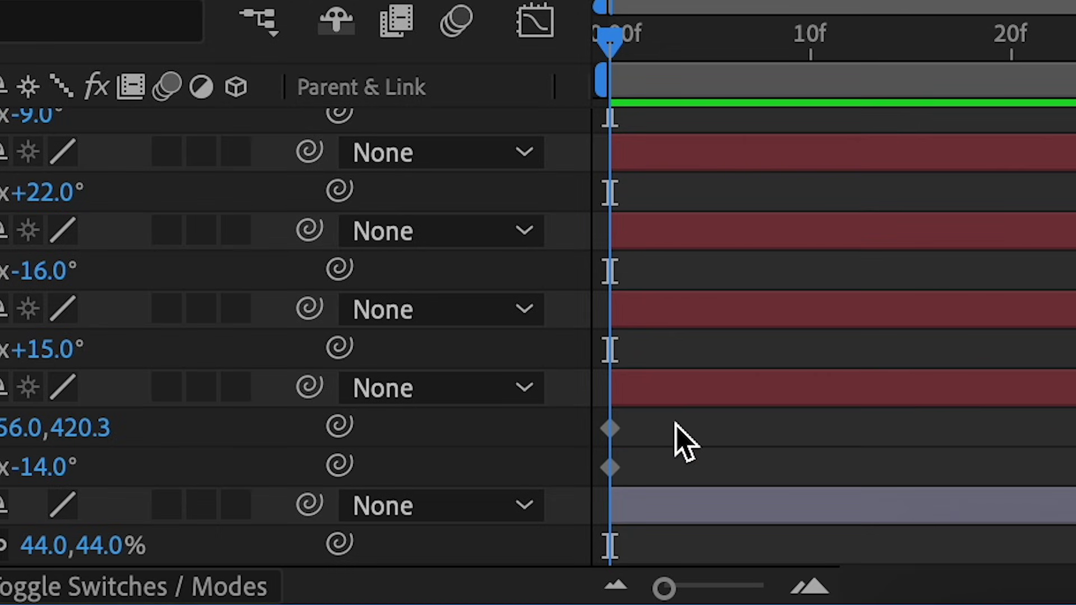
Step: Shift both @ keyframes to about 1:05, and at 0:00 lower the @ to 156, 632.3 with rotation -199°
{"action": "left_click_drag", "start_coordinate": [674, 424], "coordinate": [585, 499]}
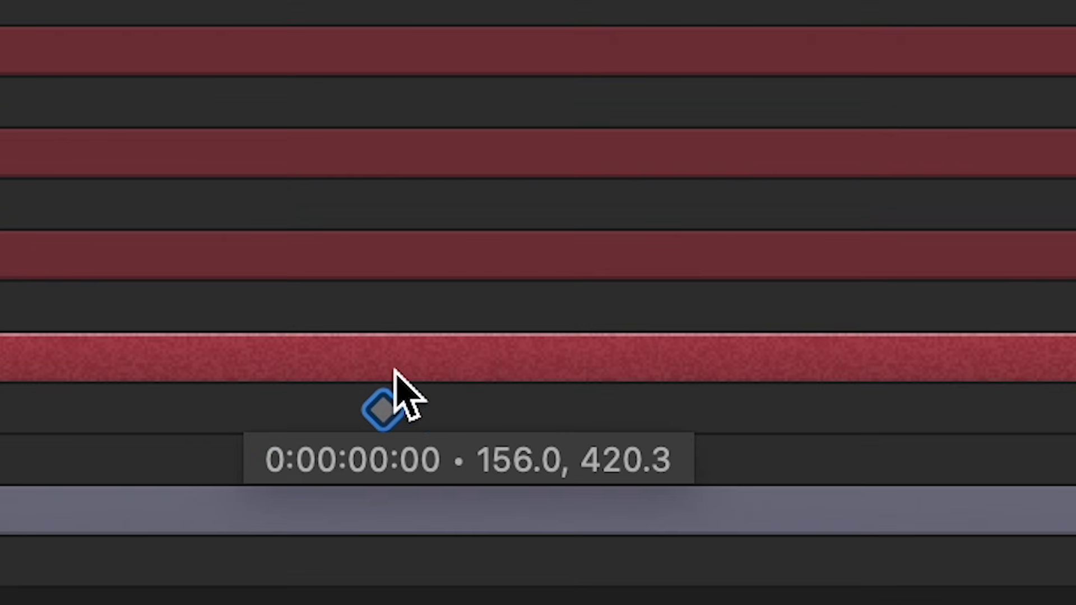
{"action": "left_click_drag", "start_coordinate": [624, 415], "coordinate": [723, 428]}
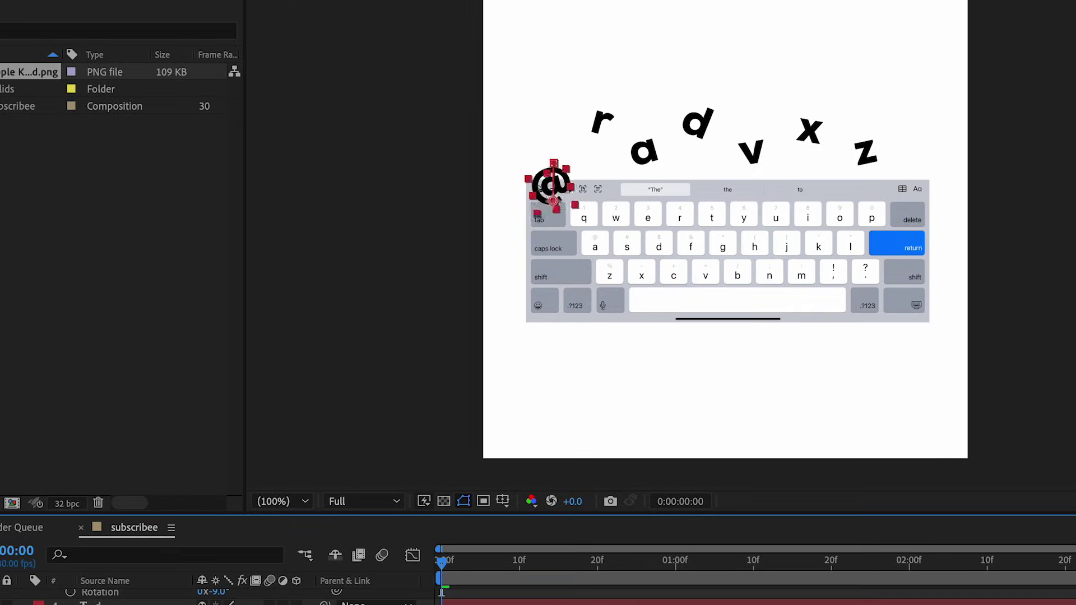
{"action": "left_click_drag", "start_coordinate": [553, 191], "coordinate": [553, 255]}
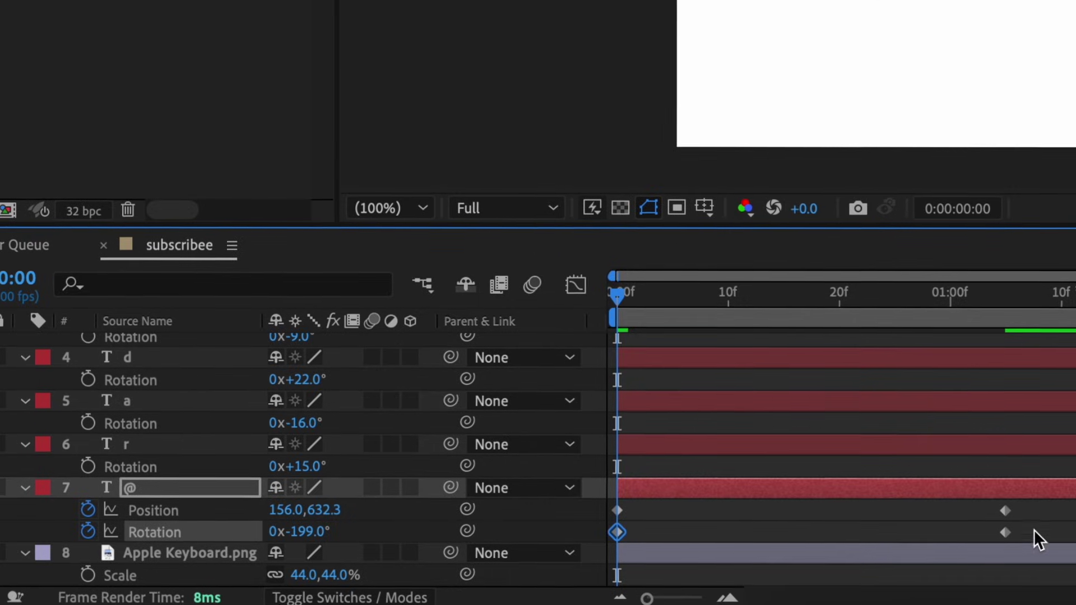
Step: Ease the @ layer's Position and Rotation keyframes into a sharp speed peak near frame 11 and preview the motion
{"action": "left_click_drag", "start_coordinate": [1042, 511], "coordinate": [609, 562]}
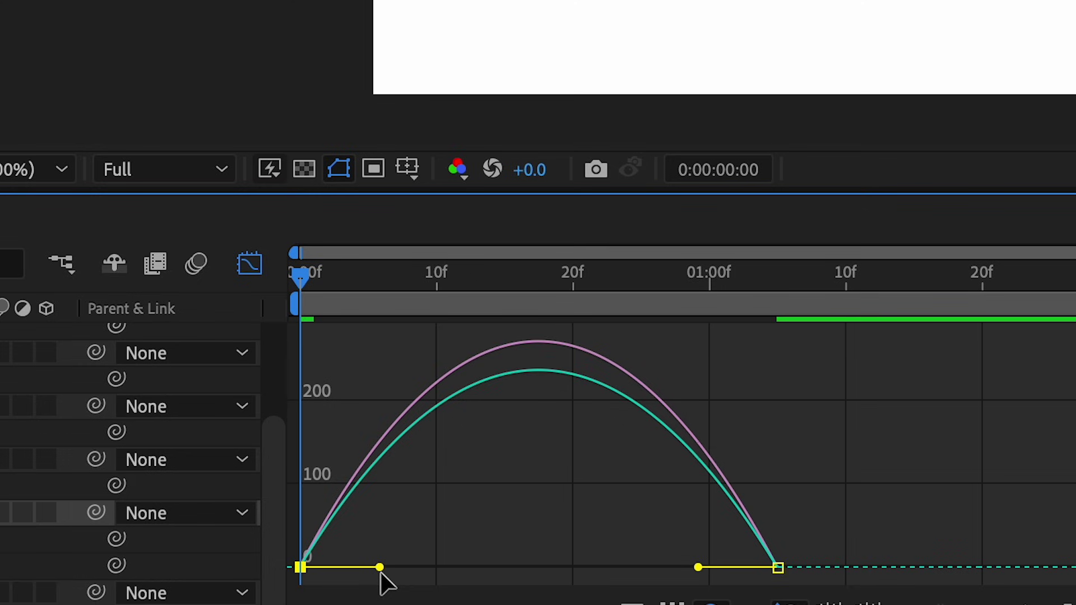
{"action": "left_click_drag", "start_coordinate": [465, 348], "coordinate": [476, 349]}
{"action": "left_click_drag", "start_coordinate": [491, 568], "coordinate": [492, 568]}
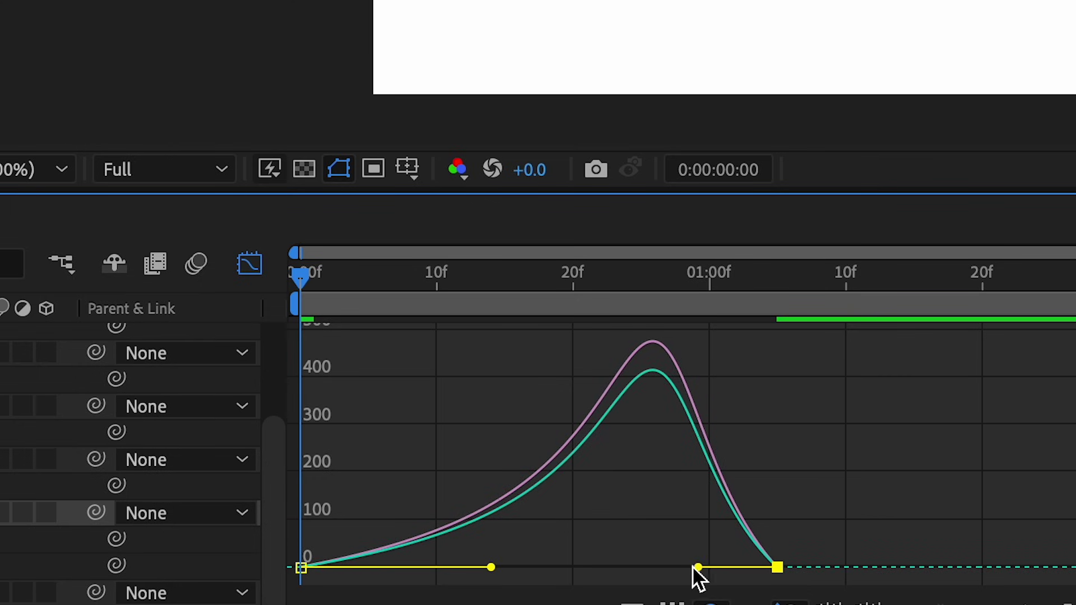
{"action": "left_click_drag", "start_coordinate": [695, 567], "coordinate": [539, 567]}
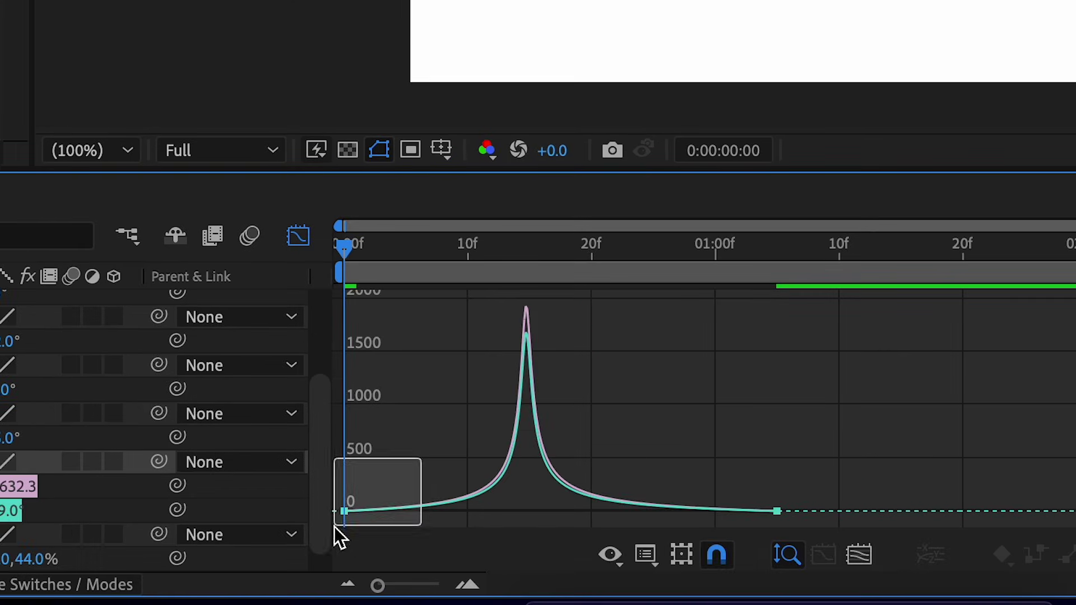
{"action": "left_click_drag", "start_coordinate": [334, 527], "coordinate": [334, 527]}
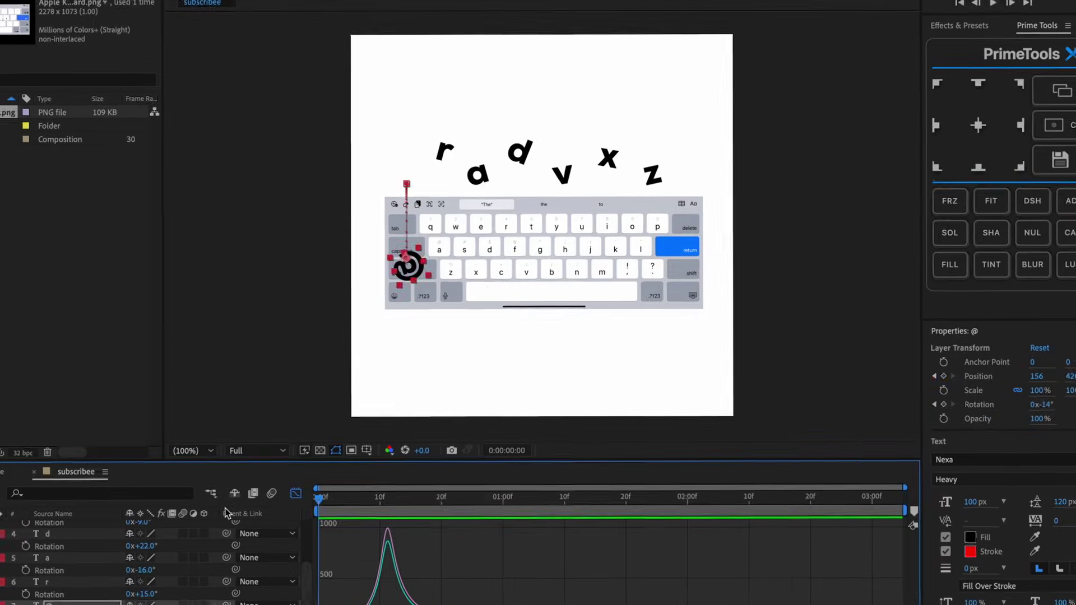
{"action": "key", "text": "space"}
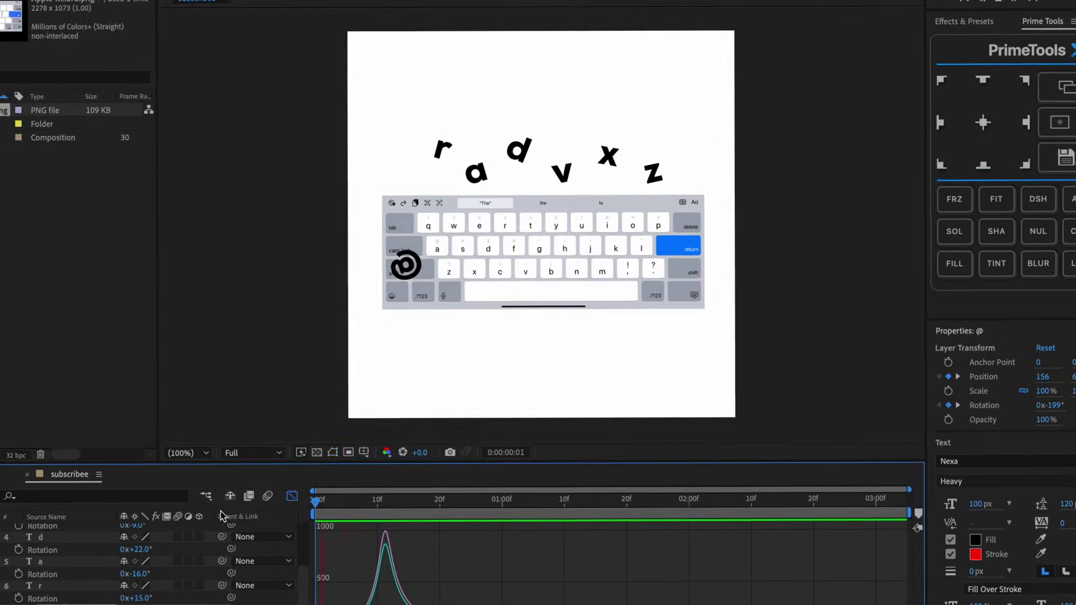
{"action": "key", "text": "space"}
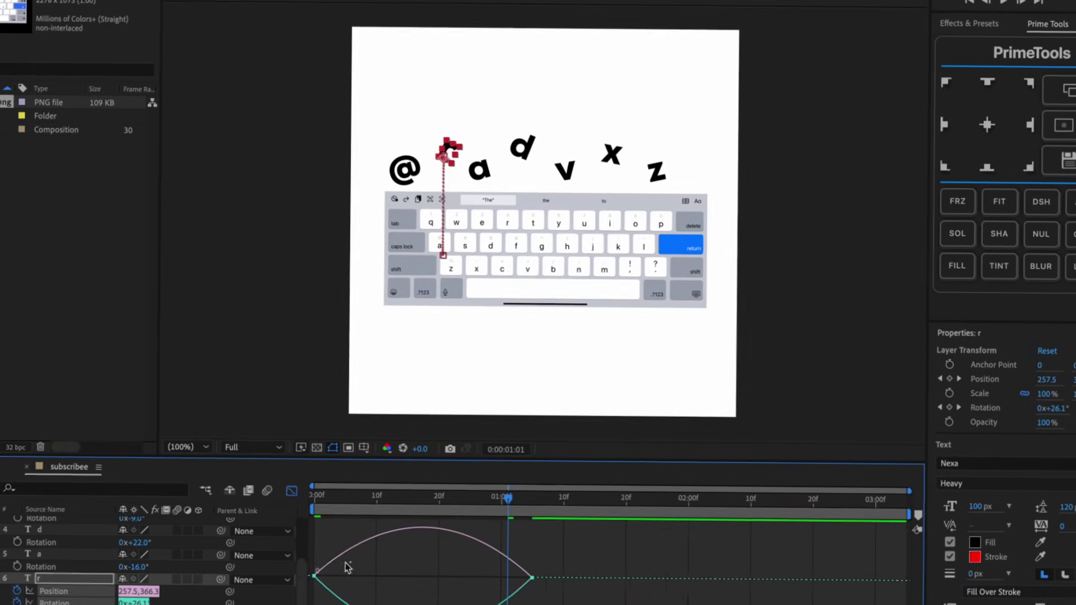
Step: Ease the Position and Rotation keyframes of the remaining letters with the same early speed peak and preview them
{"action": "left_click_drag", "start_coordinate": [555, 565], "coordinate": [463, 591]}
{"action": "left_click", "coordinate": [558, 585]}
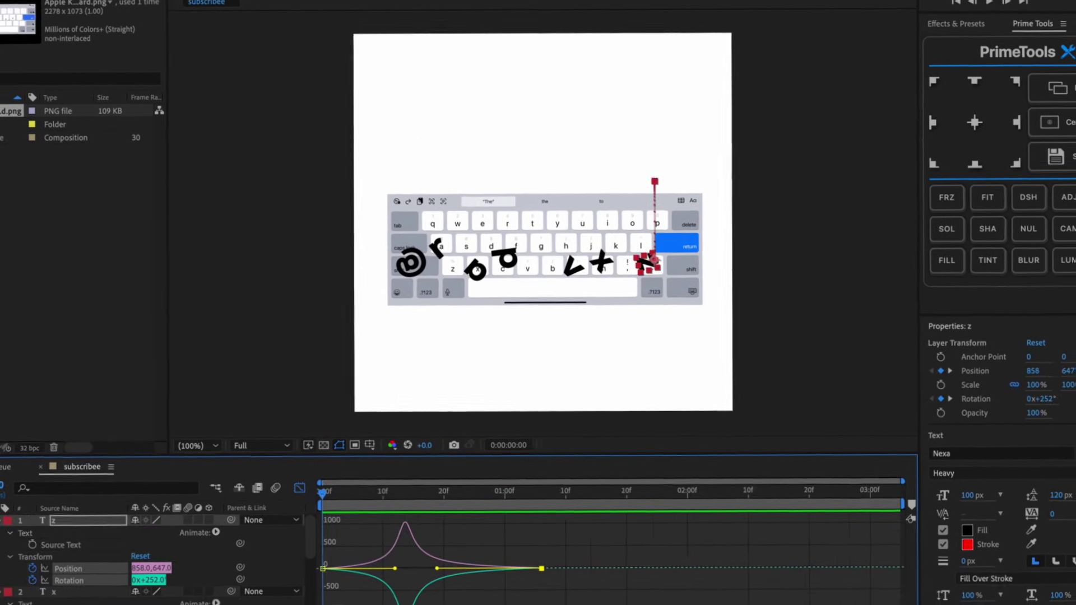
{"action": "key", "text": "space"}
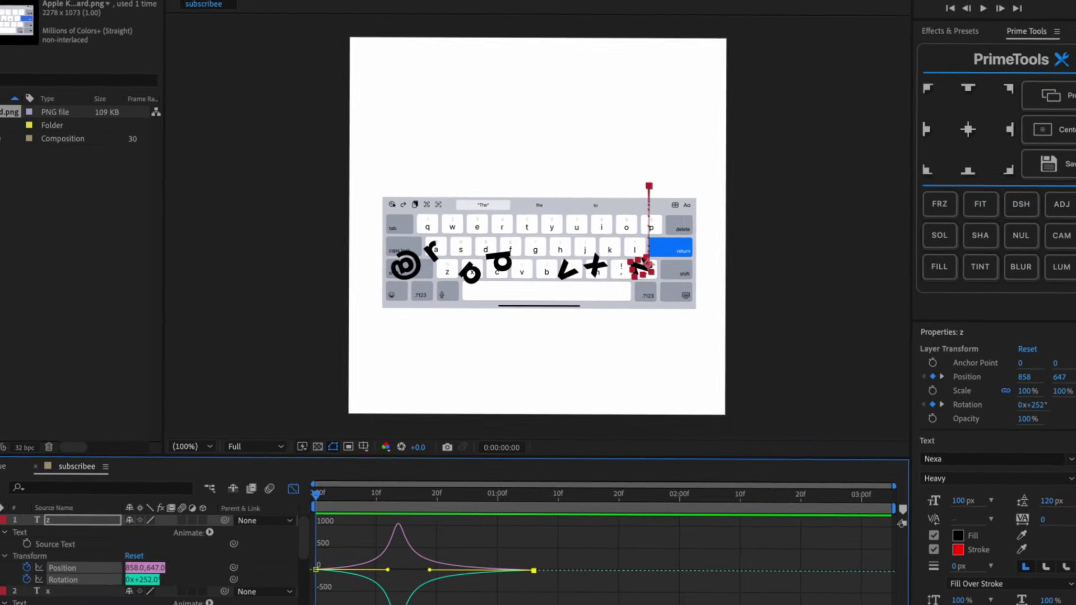
Step: Collapse the letter layers, close the graph view, move Apple Keyboard.png above all the letters and preview
{"action": "left_click", "coordinate": [4, 521]}
{"action": "left_click", "coordinate": [5, 533]}
{"action": "left_click", "coordinate": [4, 545]}
{"action": "left_click", "coordinate": [300, 488]}
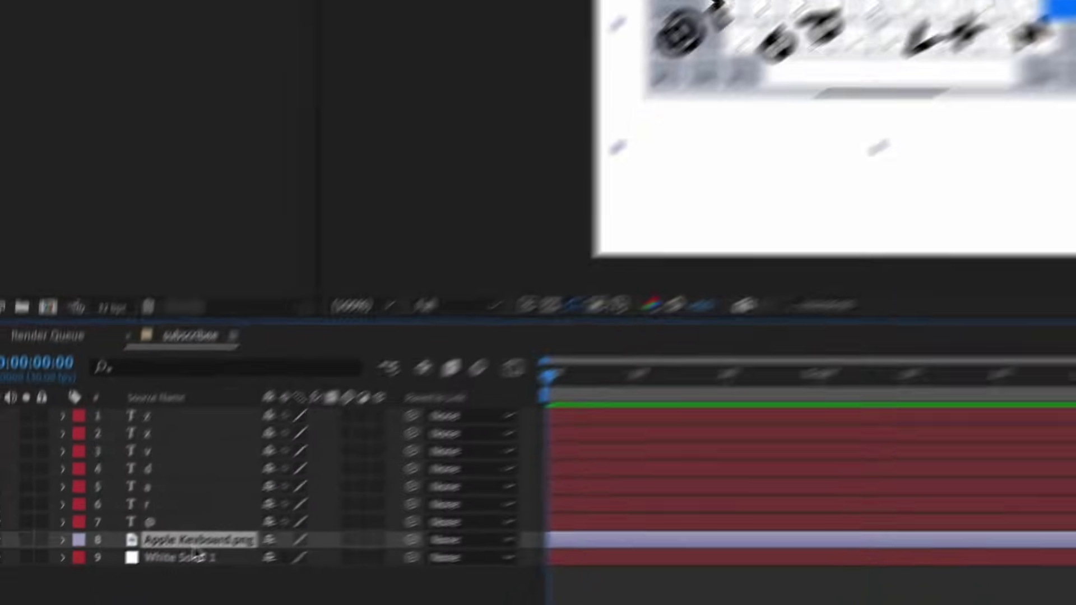
{"action": "left_click_drag", "start_coordinate": [193, 541], "coordinate": [202, 413]}
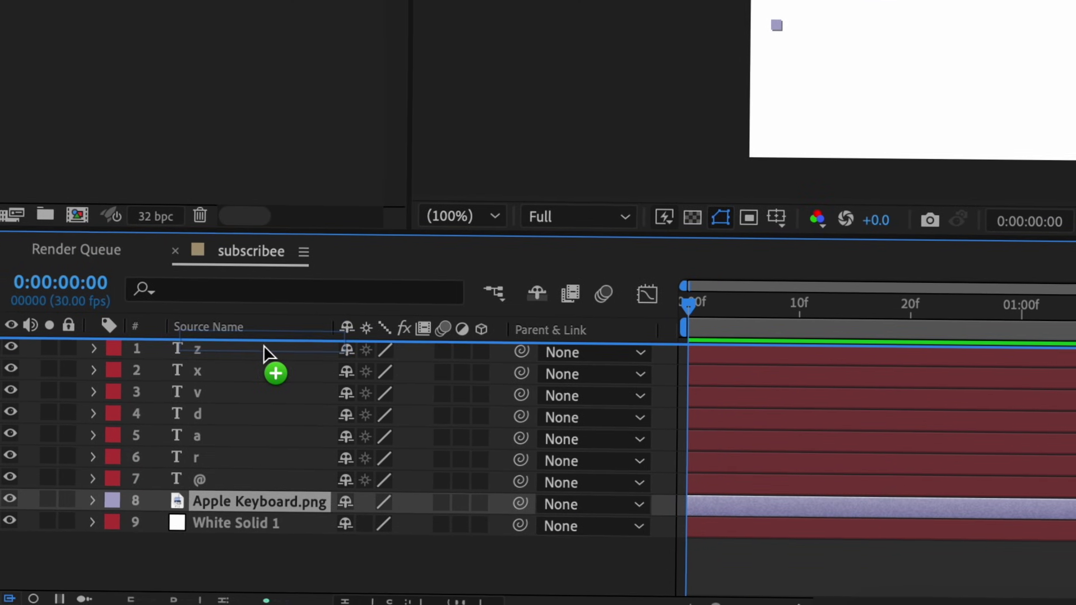
{"action": "left_click_drag", "start_coordinate": [263, 345], "coordinate": [263, 353]}
{"action": "key", "text": "space"}
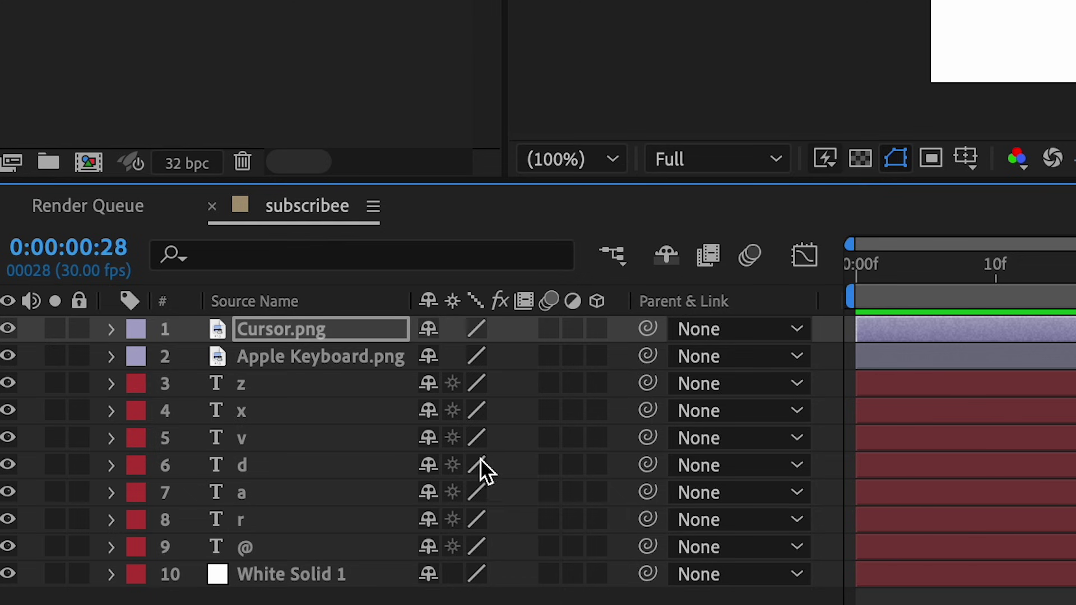
Step: Turn on motion blur for the composition and for the cursor, keyboard and letter layers
{"action": "left_click_drag", "start_coordinate": [550, 327], "coordinate": [569, 542]}
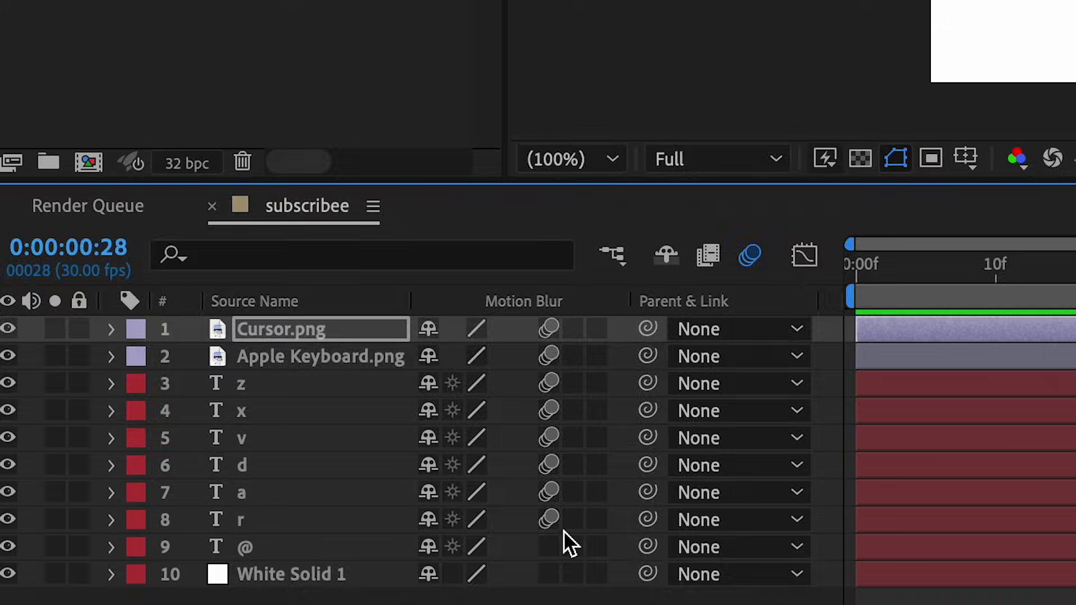
{"action": "left_click", "coordinate": [495, 500]}
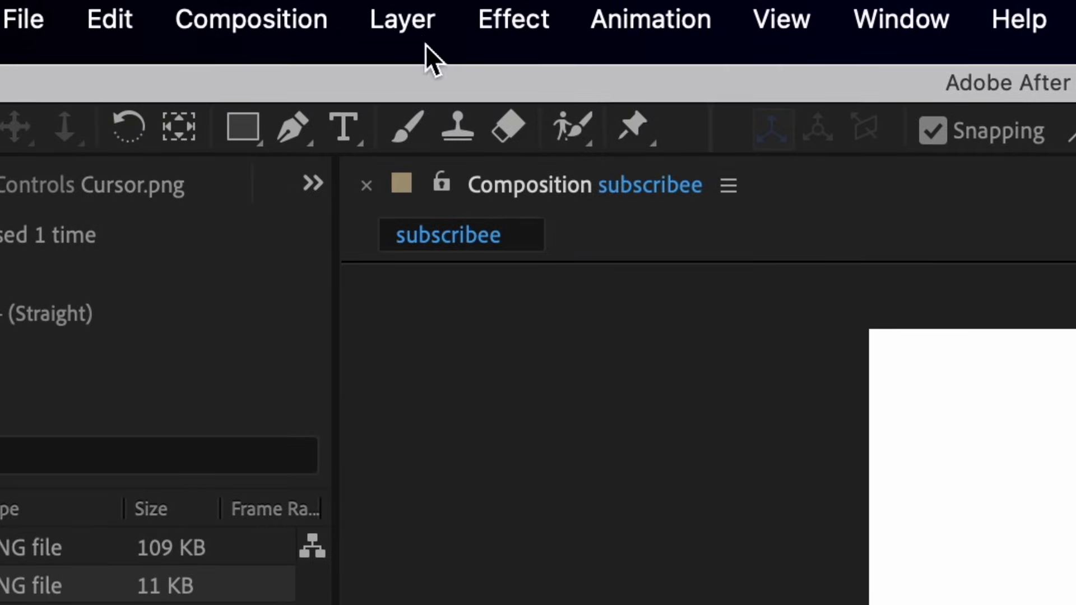
Step: Add a new null object to the composition
{"action": "left_click", "coordinate": [394, 28]}
{"action": "mouse_move", "coordinate": [435, 100]}
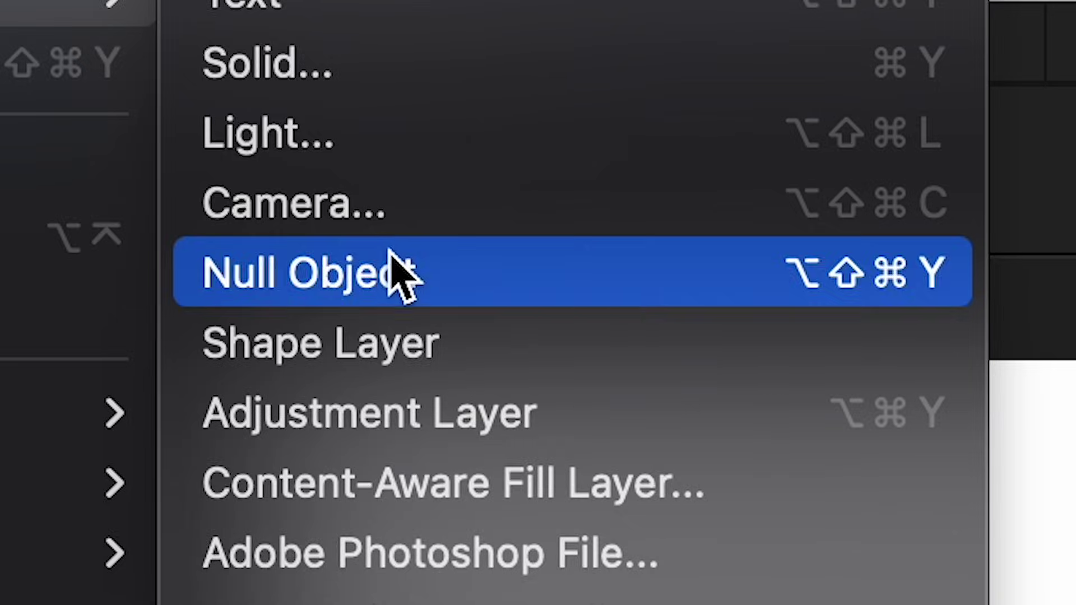
{"action": "left_click", "coordinate": [935, 270]}
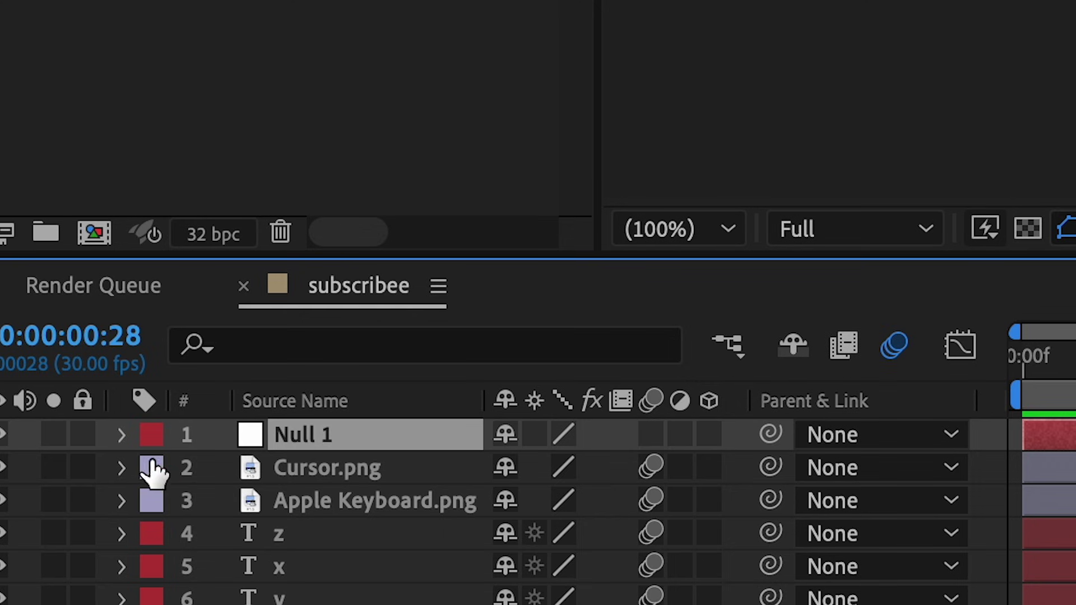
Step: Set the null layer's label colour to blue and parent all layers from Cursor.png to @ to Null 1
{"action": "left_click", "coordinate": [151, 436]}
{"action": "left_click", "coordinate": [279, 386]}
{"action": "left_click", "coordinate": [364, 476]}
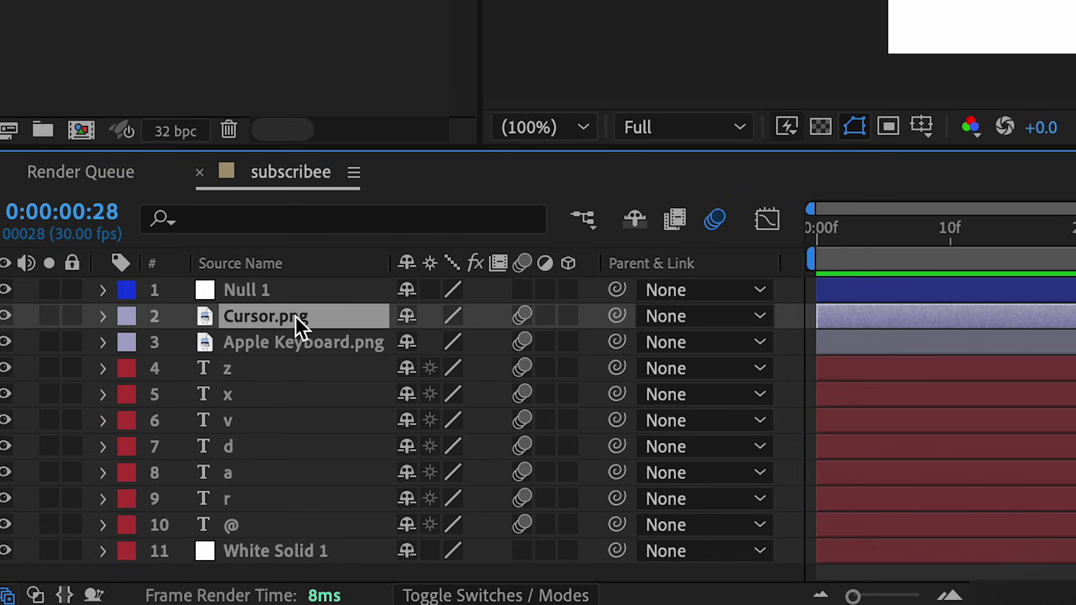
{"action": "left_click", "coordinate": [303, 526], "text": "shift"}
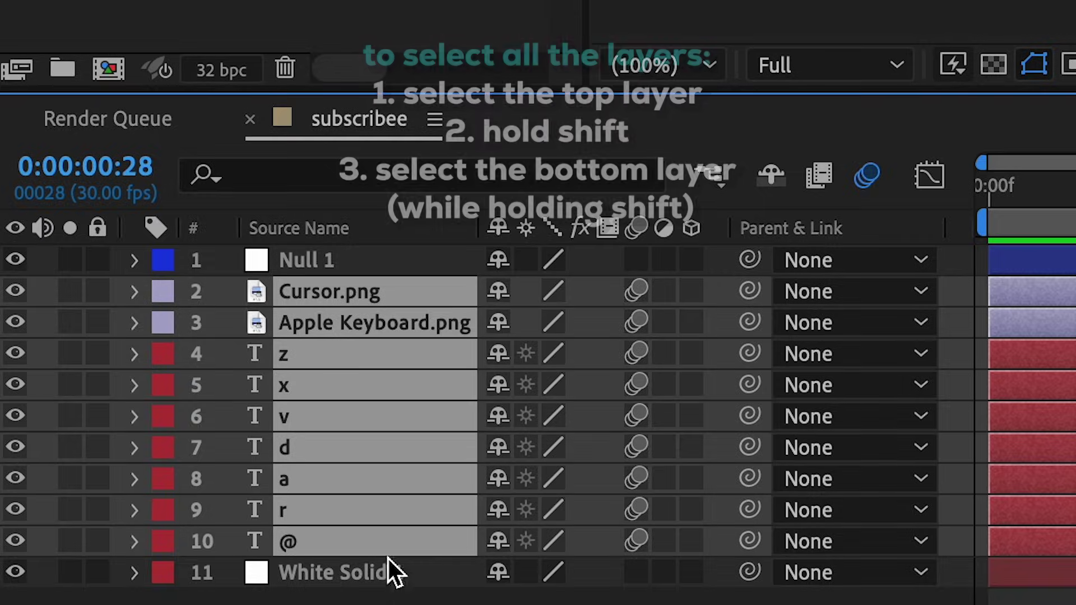
{"action": "left_click_drag", "start_coordinate": [756, 296], "coordinate": [358, 271]}
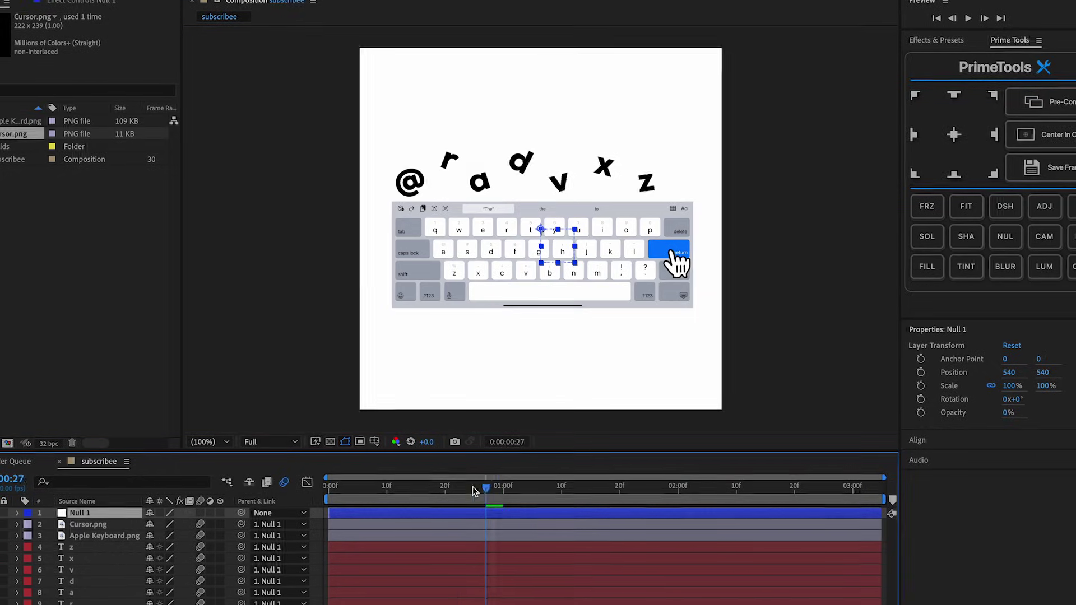
Step: Preview the animation and turn the null, cursor, keyboard and letter layers into 3D layers
{"action": "left_click_drag", "start_coordinate": [491, 486], "coordinate": [331, 494]}
{"action": "key", "text": "space"}
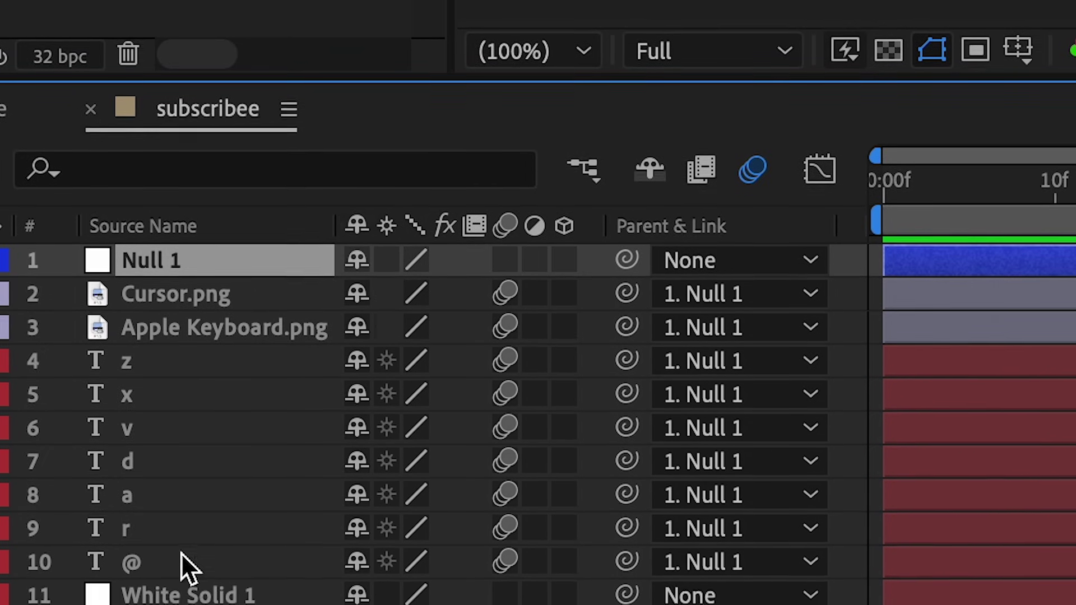
{"action": "left_click", "coordinate": [180, 554], "text": "shift"}
{"action": "left_click", "coordinate": [563, 260]}
{"action": "left_click", "coordinate": [563, 230]}
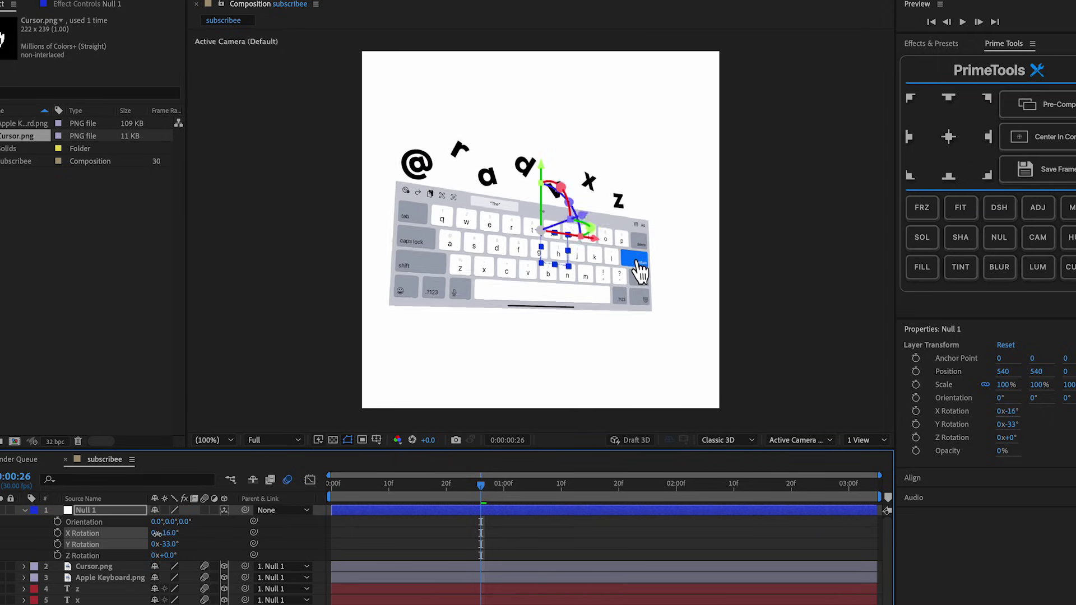
Step: Tilt Null 1 with X and Y Rotation and keyframe its Position, Scale, X Rotation and Y Rotation
{"action": "left_click_drag", "start_coordinate": [179, 549], "coordinate": [191, 548]}
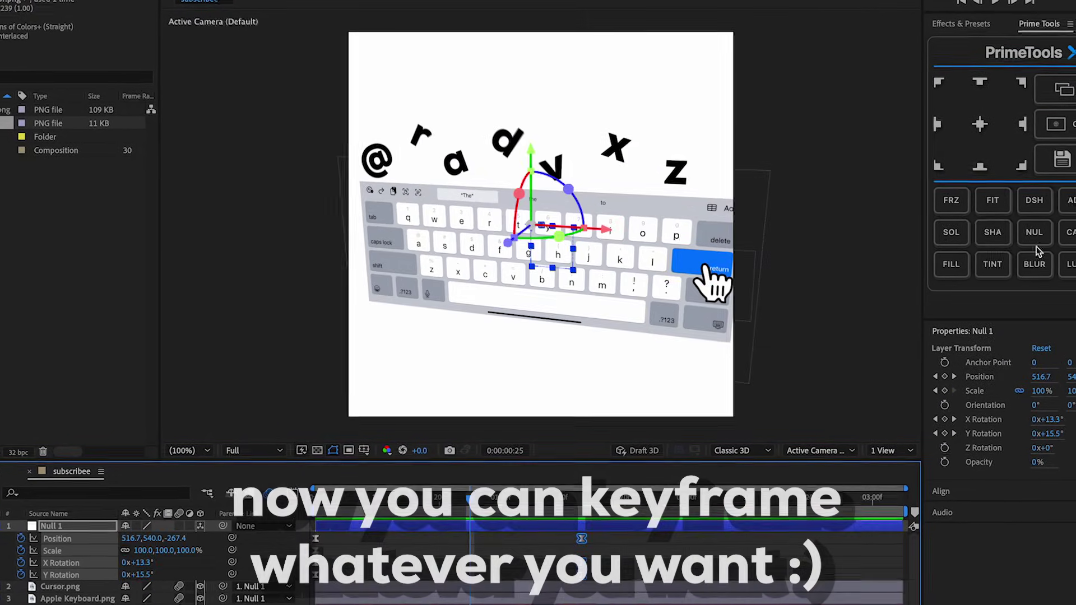
{"action": "key", "text": "ctrl+alt+shift+y"}
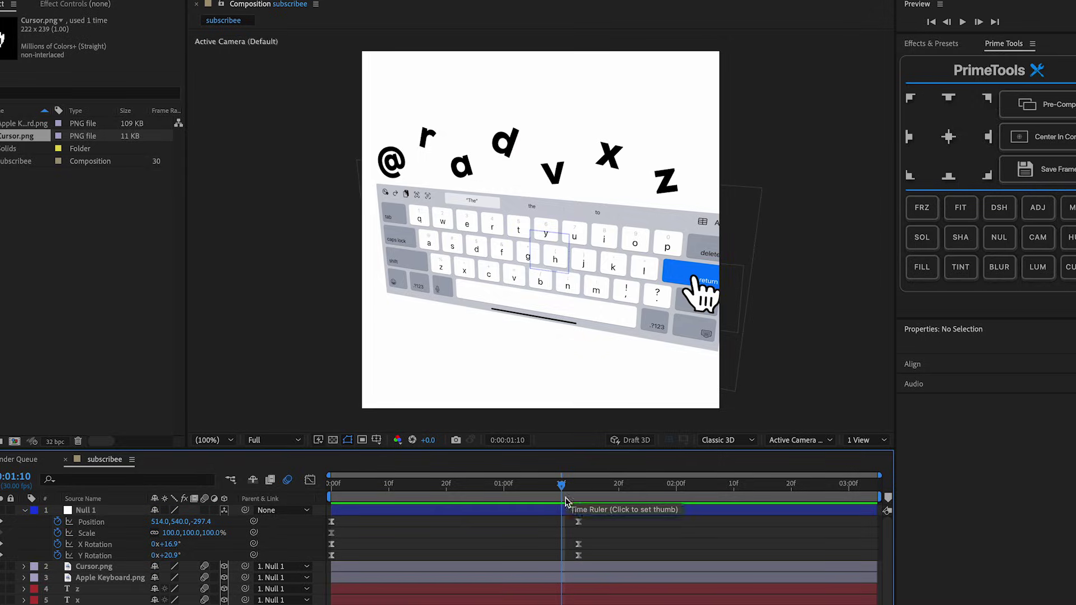
Step: Apply 4-Color Gradient to the @ letter with Point 1 at 108,101, a blue Color 1, Point 3 at 103,735 and Blend 97
{"action": "left_click", "coordinate": [516, 593]}
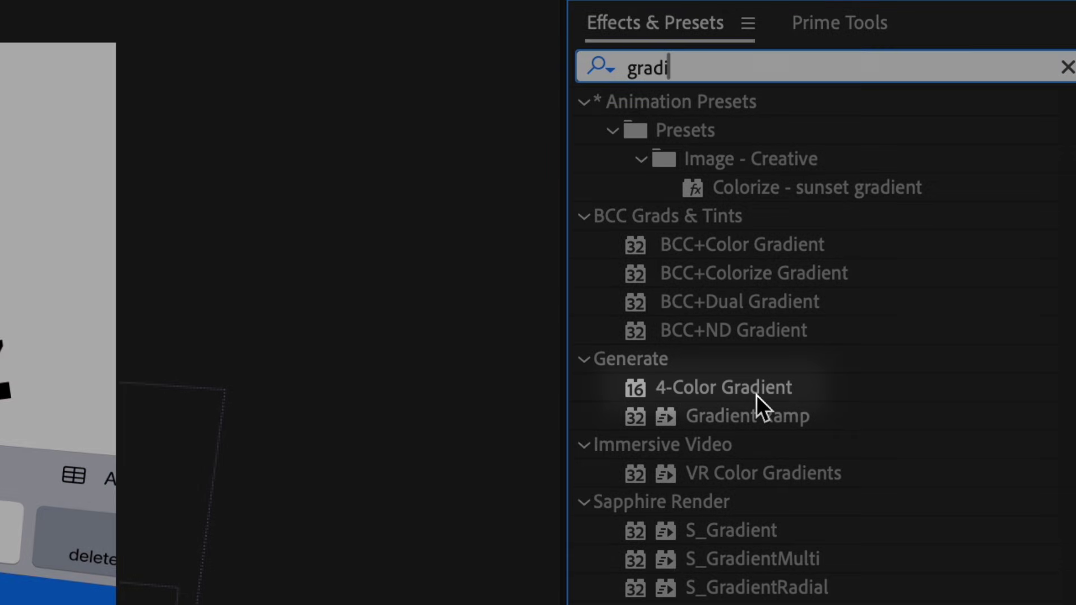
{"action": "left_click", "coordinate": [755, 395]}
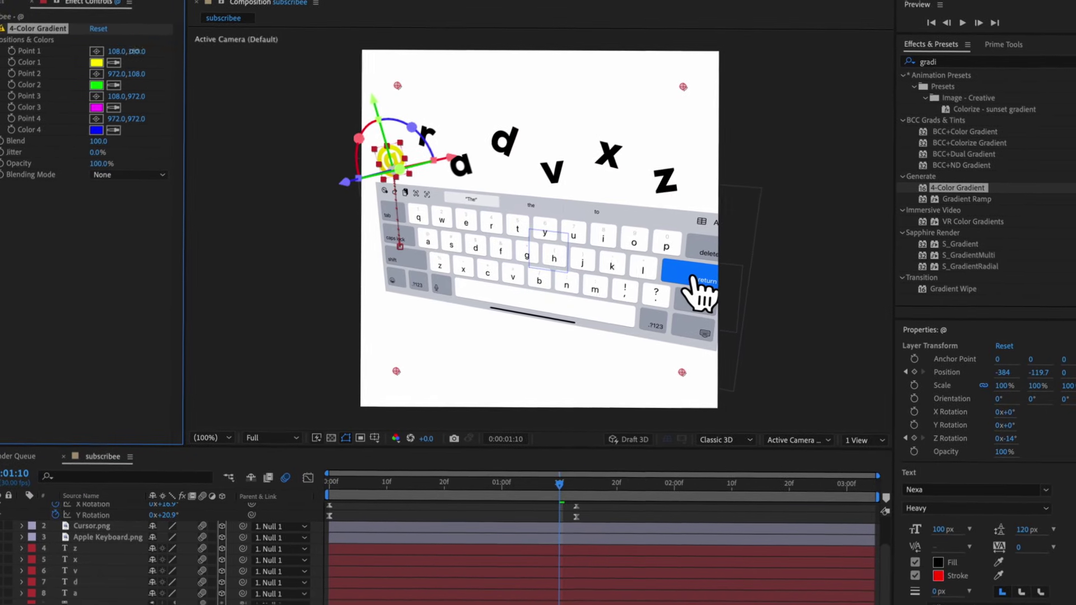
{"action": "left_click_drag", "start_coordinate": [140, 48], "coordinate": [274, 70]}
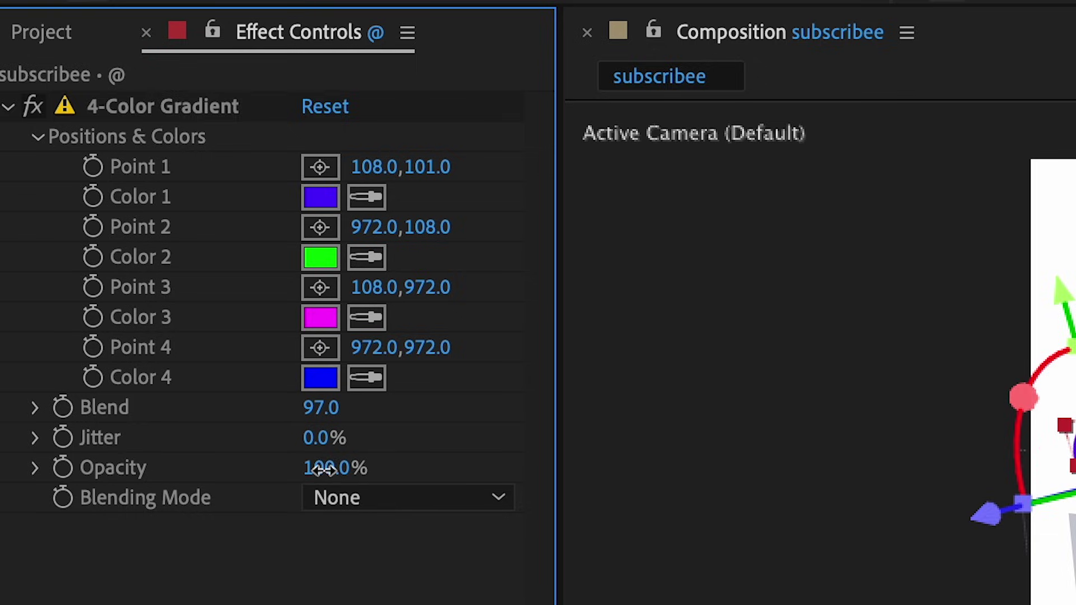
{"action": "left_click_drag", "start_coordinate": [323, 469], "coordinate": [153, 451]}
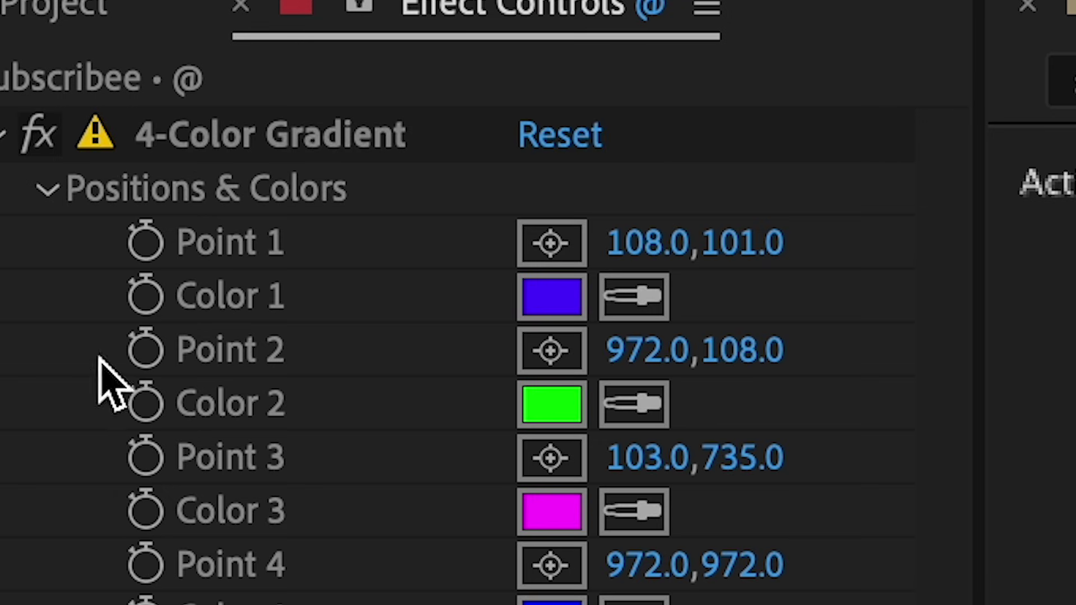
Step: Copy the @ letter's 4-Color Gradient effect to the r layer
{"action": "left_click", "coordinate": [335, 143]}
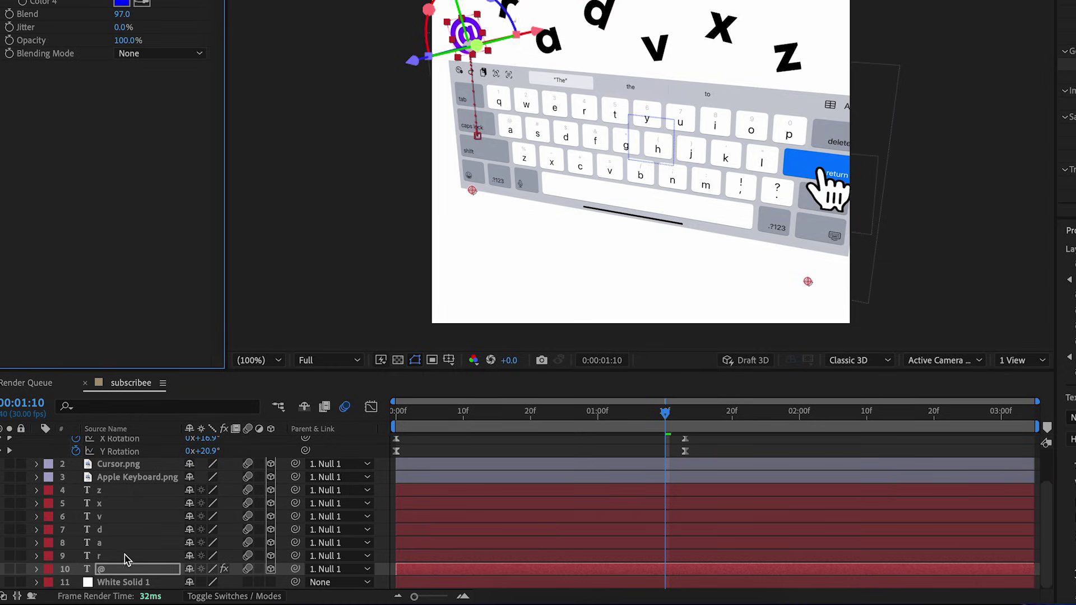
{"action": "left_click", "coordinate": [119, 557]}
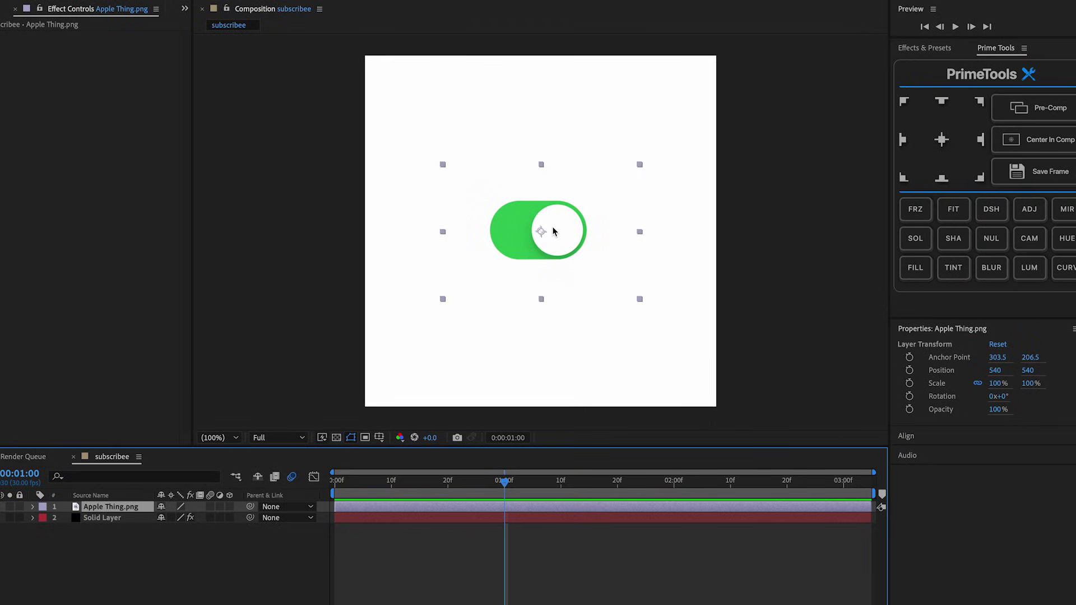
Step: Add a solid layer beneath Apple Thing.png and sample the toggle's green as its Fill colour
{"action": "scroll", "coordinate": [553, 232], "scroll_direction": "up", "scroll_amount": 5}
{"action": "scroll", "coordinate": [553, 231], "scroll_direction": "down", "scroll_amount": 1}
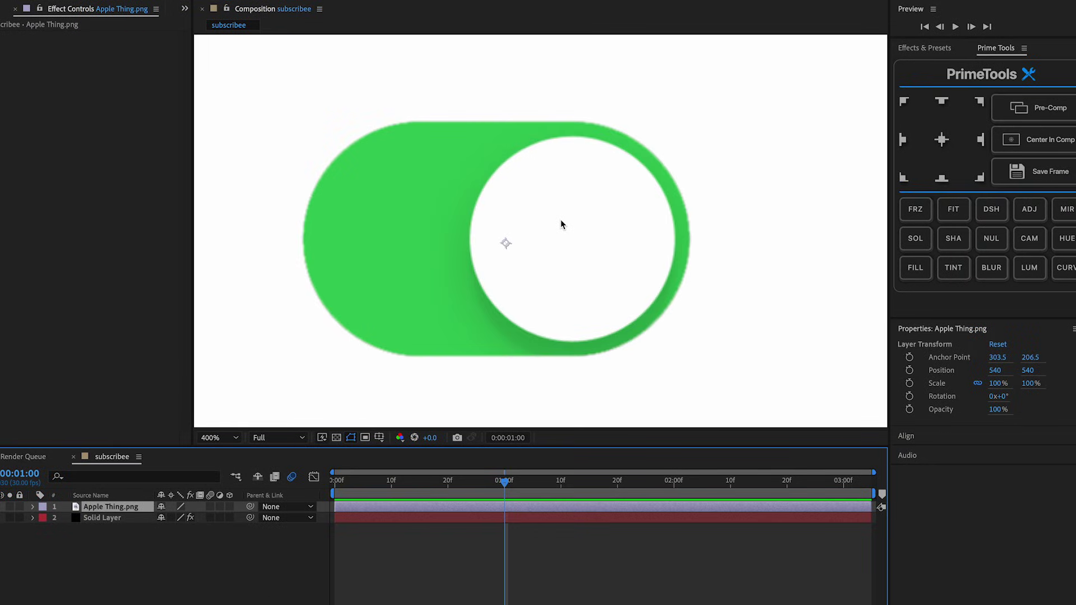
{"action": "scroll", "coordinate": [562, 225], "scroll_direction": "down", "scroll_amount": 3}
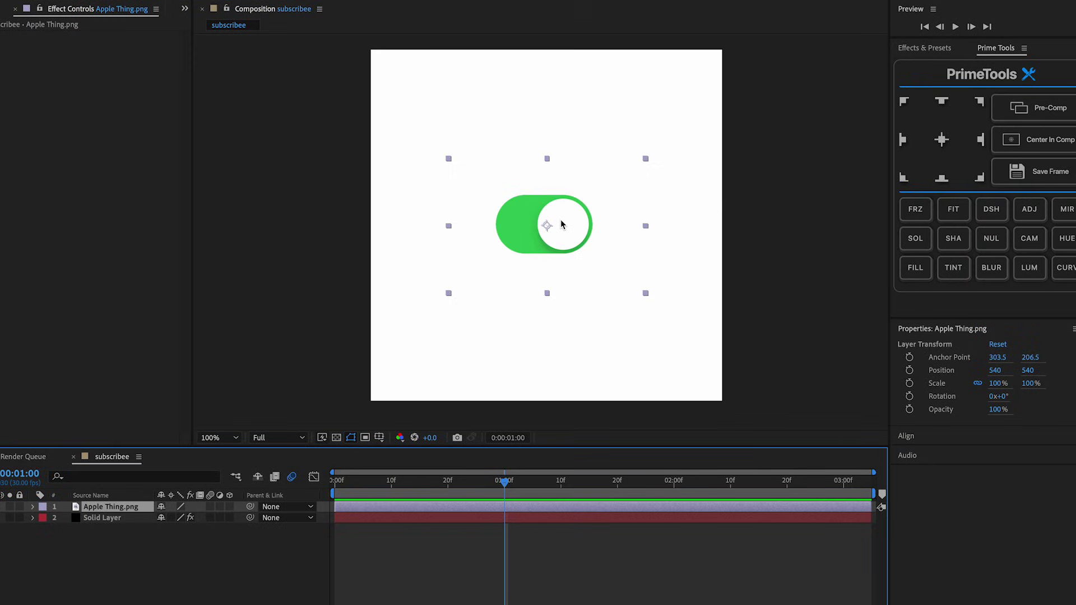
{"action": "left_click", "coordinate": [913, 240]}
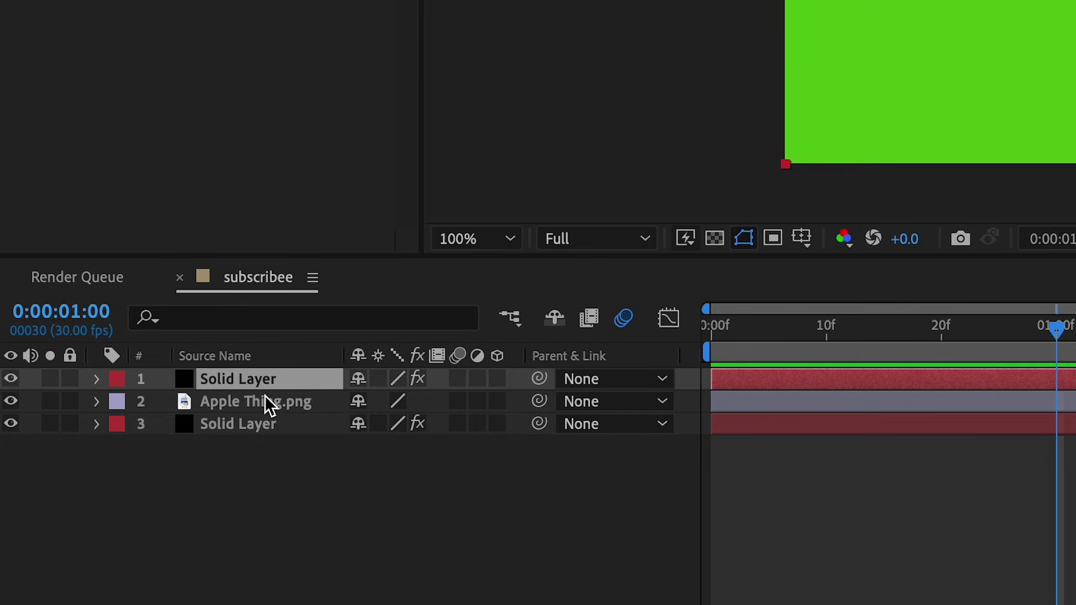
{"action": "left_click_drag", "start_coordinate": [264, 381], "coordinate": [264, 409]}
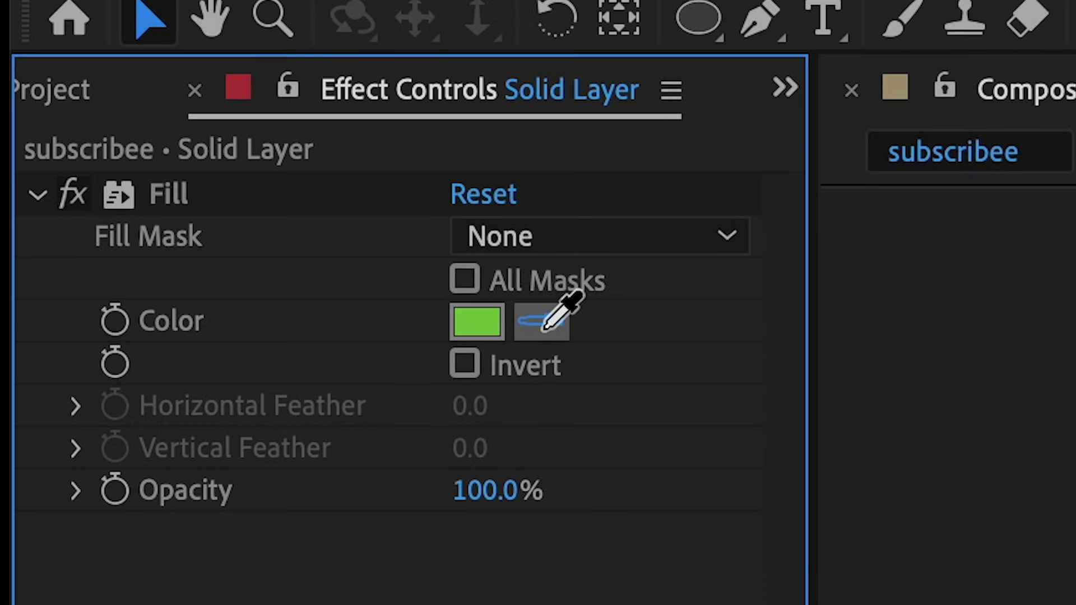
{"action": "left_click", "coordinate": [541, 320]}
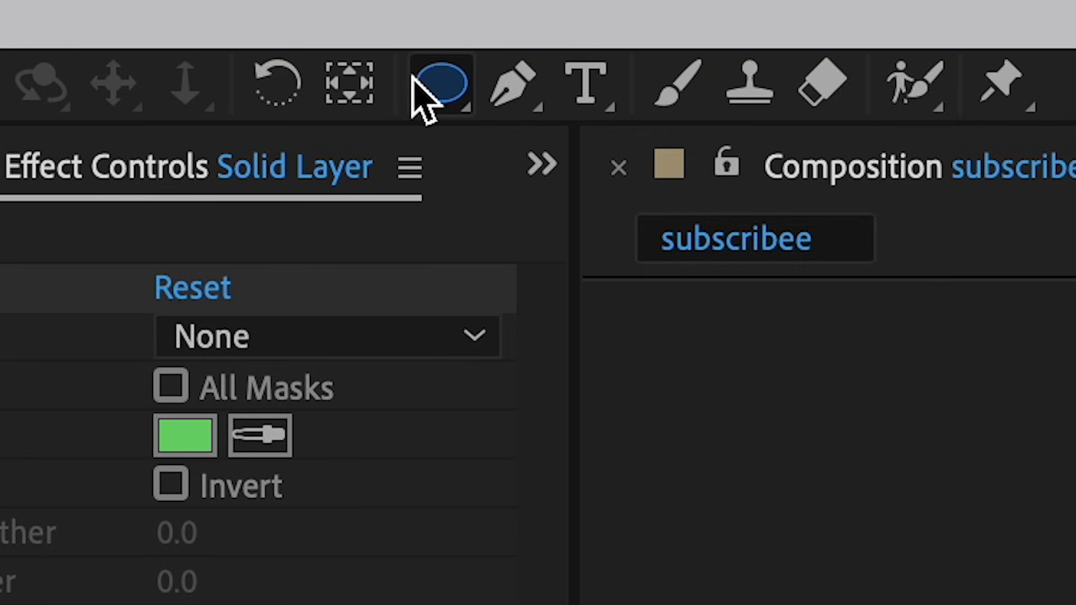
Step: Hide the green solid layer and trace the toggle's pill outline on it with a Pen tool mask
{"action": "left_click", "coordinate": [413, 78]}
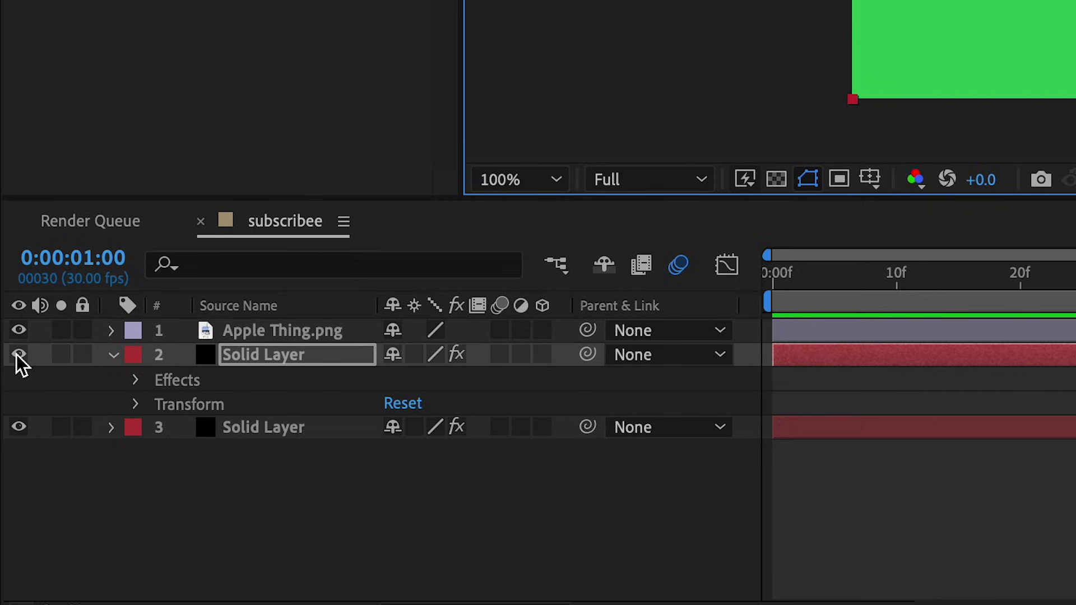
{"action": "left_click", "coordinate": [19, 355]}
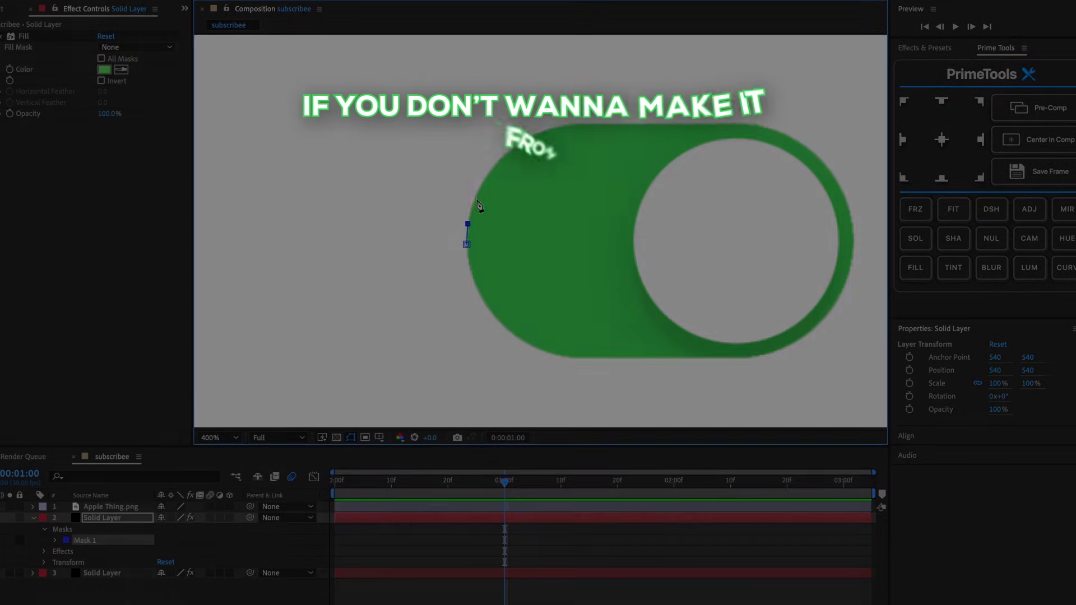
{"action": "left_click", "coordinate": [474, 199]}
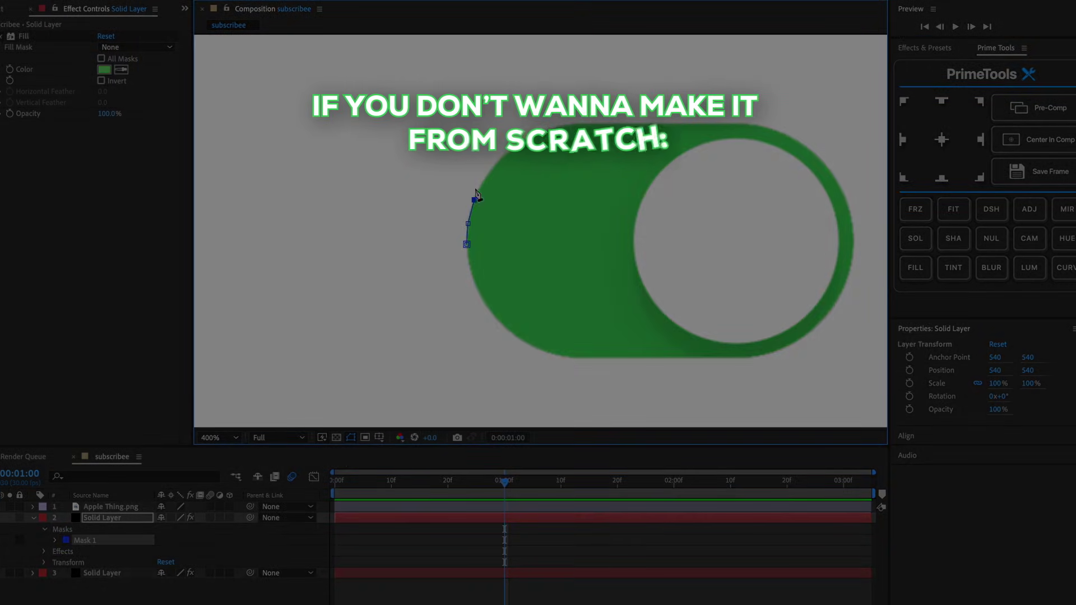
{"action": "left_click", "coordinate": [484, 178]}
{"action": "left_click", "coordinate": [499, 158]}
{"action": "left_click", "coordinate": [520, 142]}
{"action": "left_click", "coordinate": [543, 130]}
{"action": "left_click", "coordinate": [570, 124]}
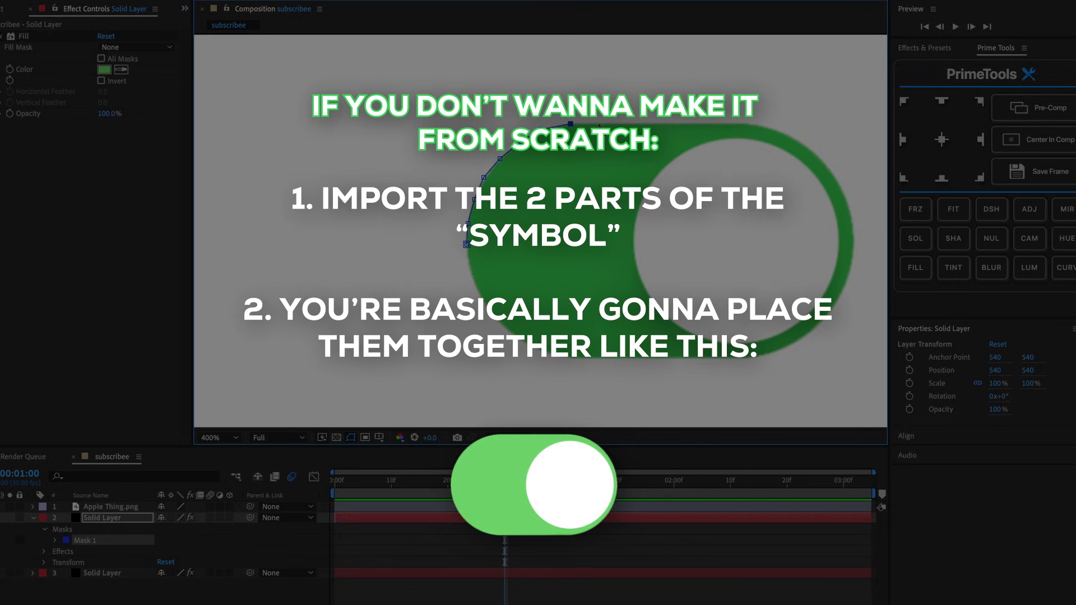
{"action": "left_click", "coordinate": [748, 123]}
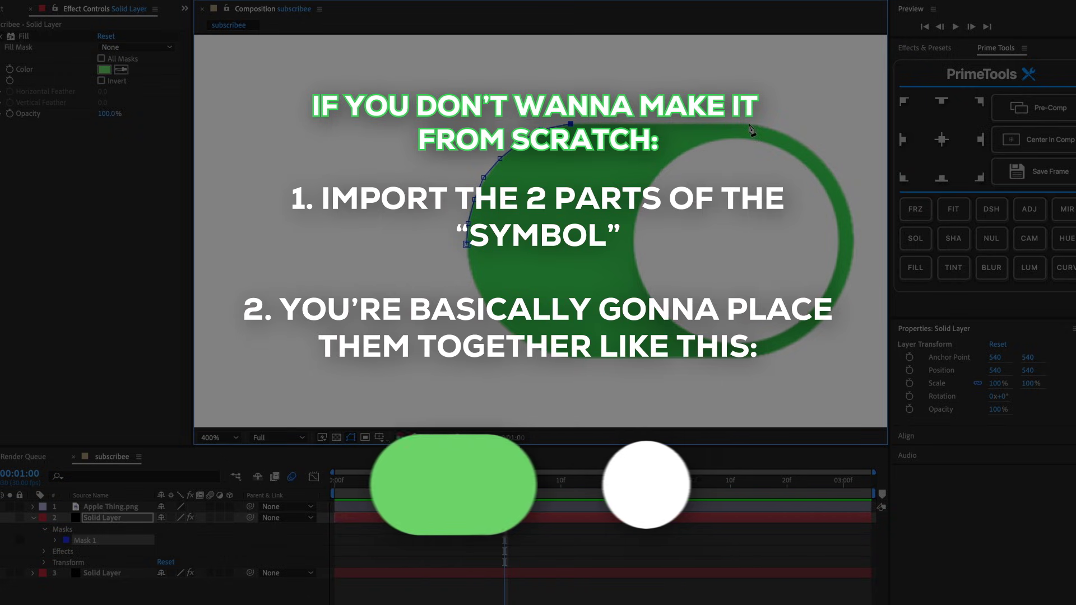
{"action": "left_click", "coordinate": [786, 132]}
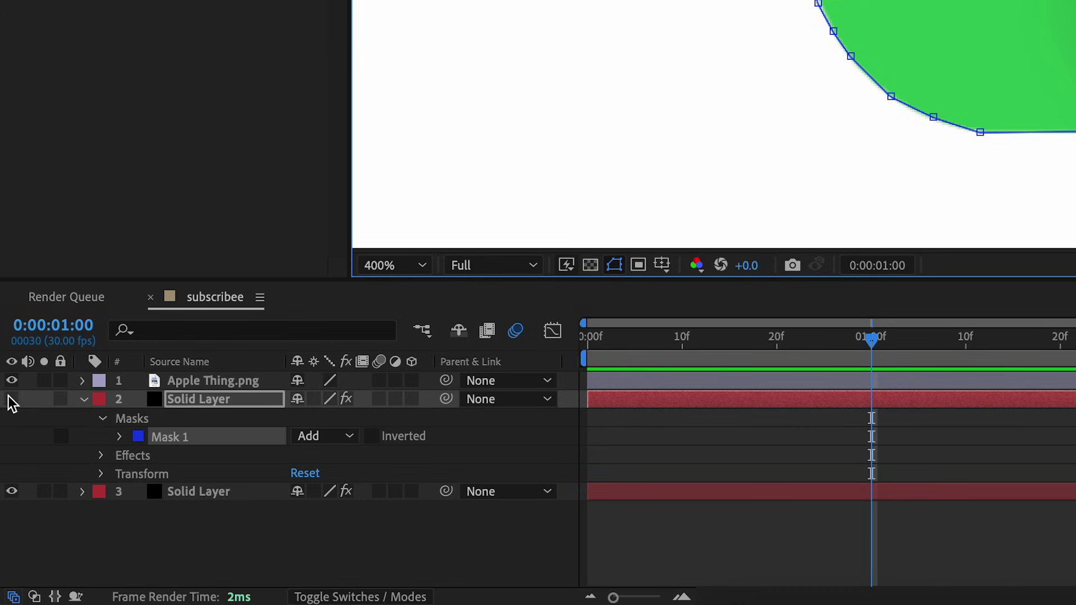
Step: Show the masked green solid and switch Apple Thing.png off and on to compare the two shapes
{"action": "left_click", "coordinate": [12, 380]}
{"action": "left_click", "coordinate": [12, 380]}
{"action": "left_click", "coordinate": [11, 379]}
{"action": "left_click", "coordinate": [12, 379]}
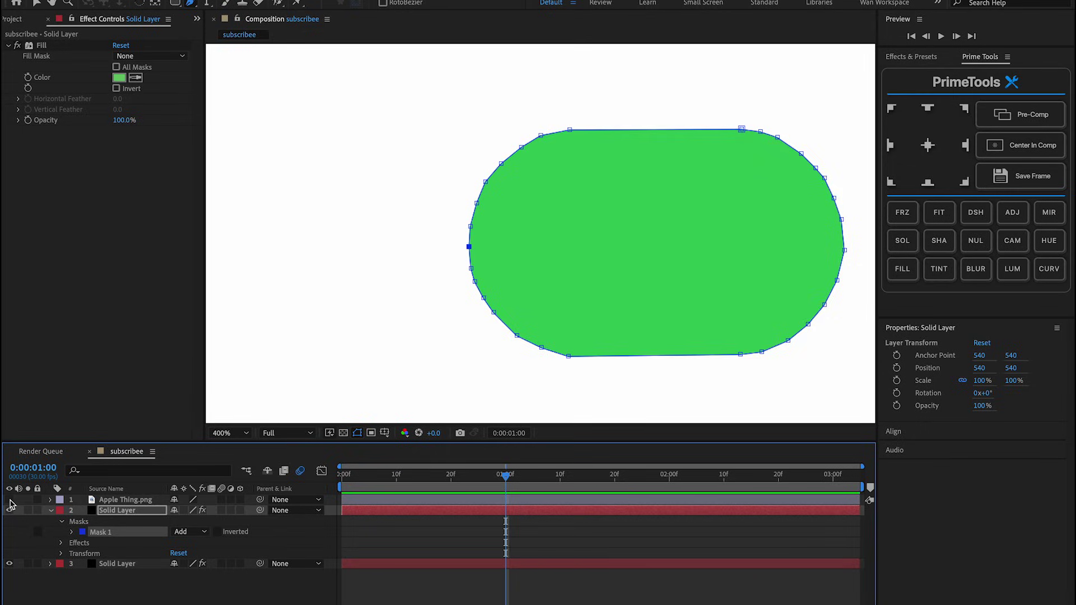
{"action": "left_click", "coordinate": [9, 500]}
{"action": "left_click", "coordinate": [10, 500]}
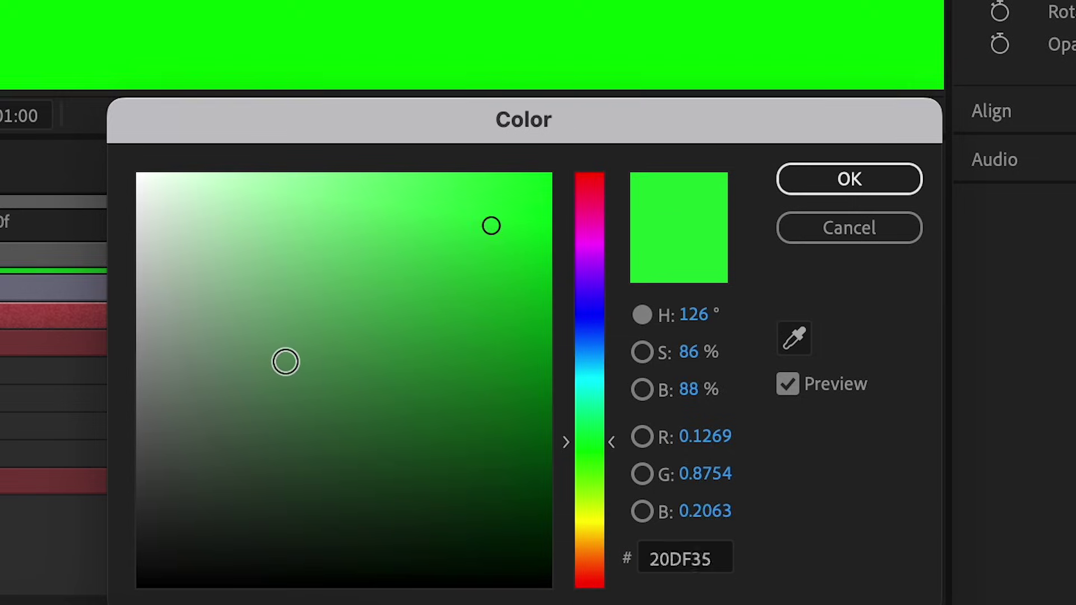
Step: Set the new solid layer's Fill colour to white FFFFFF and draw a circular Ellipse mask over the toggle's knob
{"action": "left_click_drag", "start_coordinate": [556, 350], "coordinate": [543, 335]}
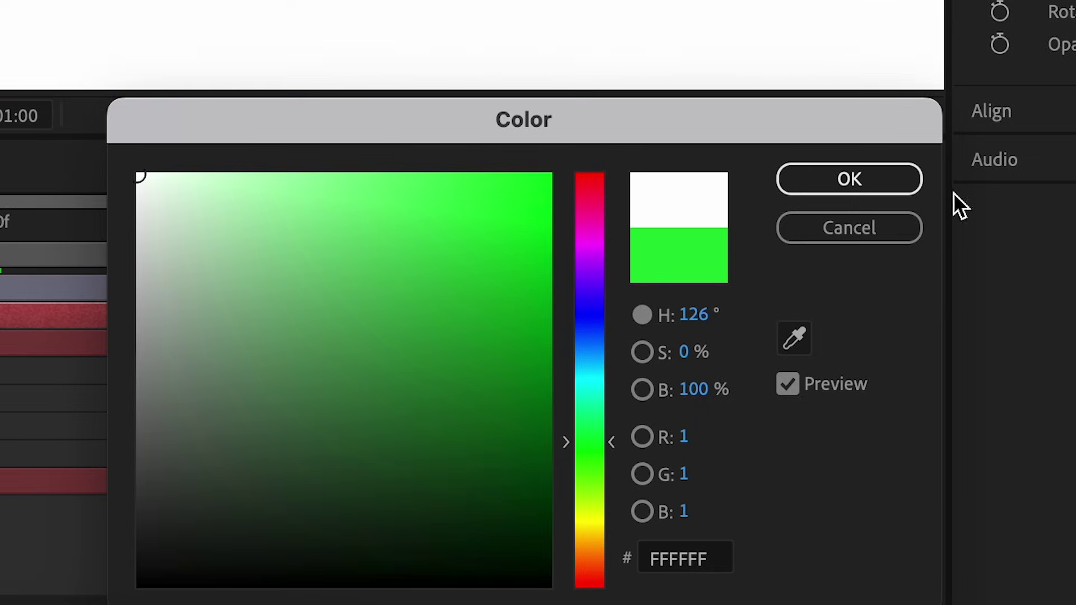
{"action": "left_click", "coordinate": [885, 190]}
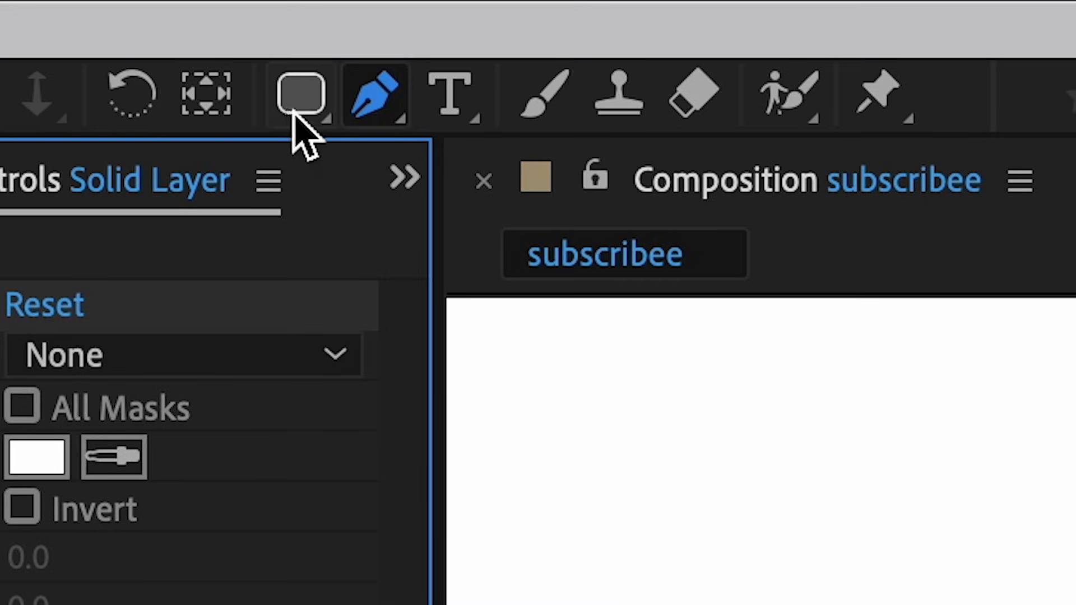
{"action": "left_click", "coordinate": [301, 93]}
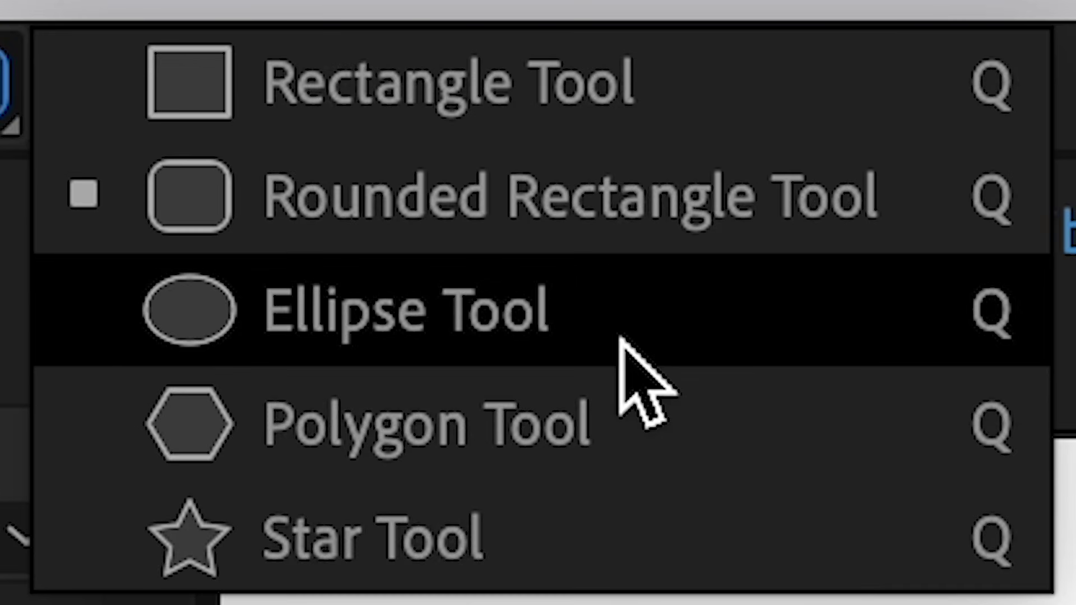
{"action": "left_click", "coordinate": [620, 339]}
{"action": "left_click_drag", "start_coordinate": [602, 88], "coordinate": [841, 324]}
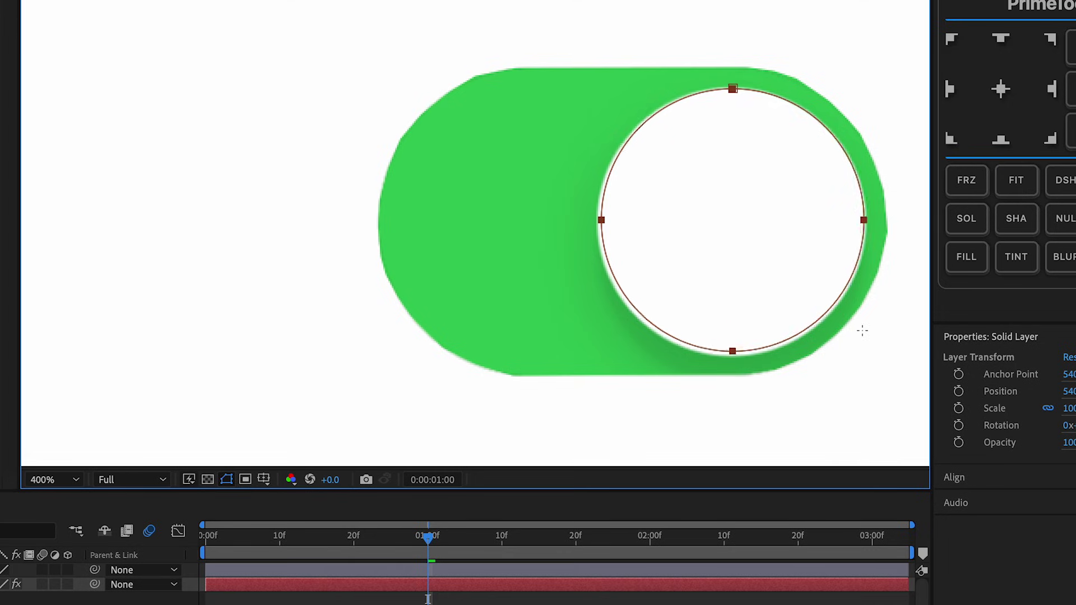
Step: Delete the Apple Thing.png layer and check the rebuilt toggle up close
{"action": "left_click", "coordinate": [364, 252]}
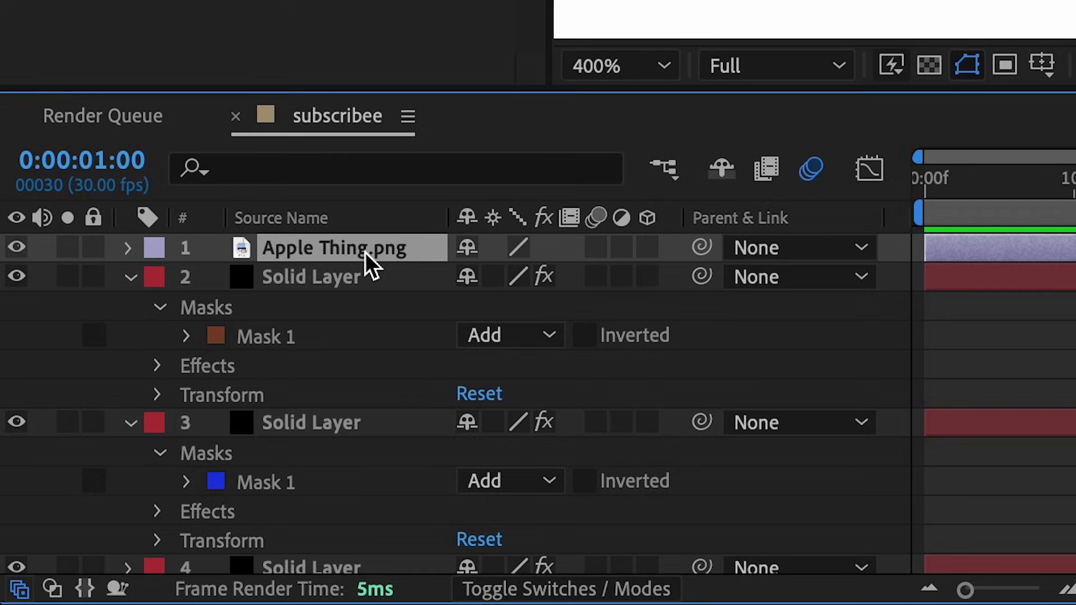
{"action": "key", "text": "Delete"}
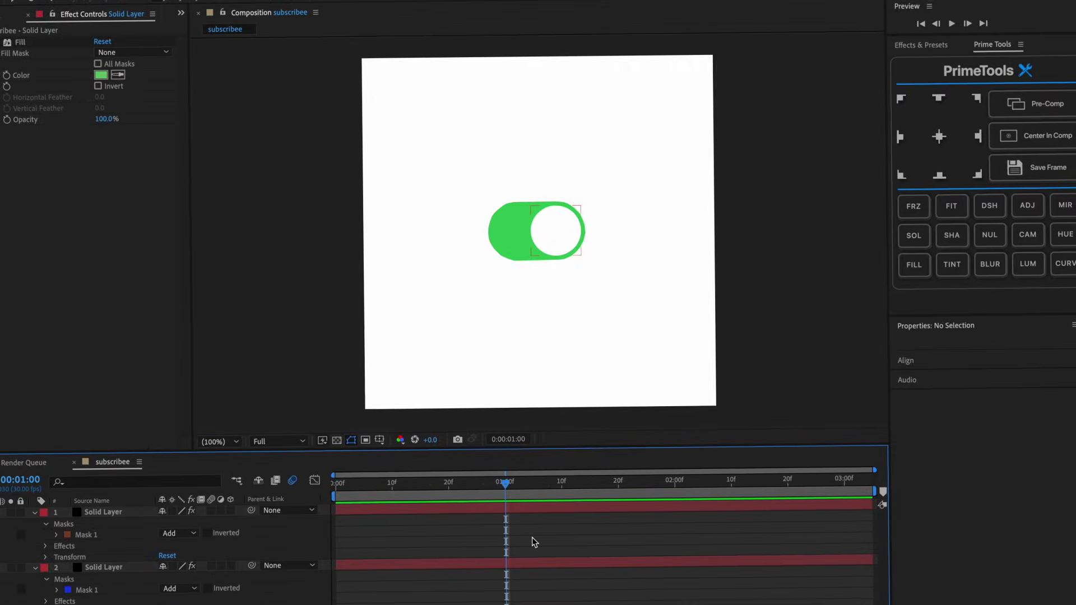
{"action": "scroll", "coordinate": [510, 235], "scroll_direction": "up", "scroll_amount": 4}
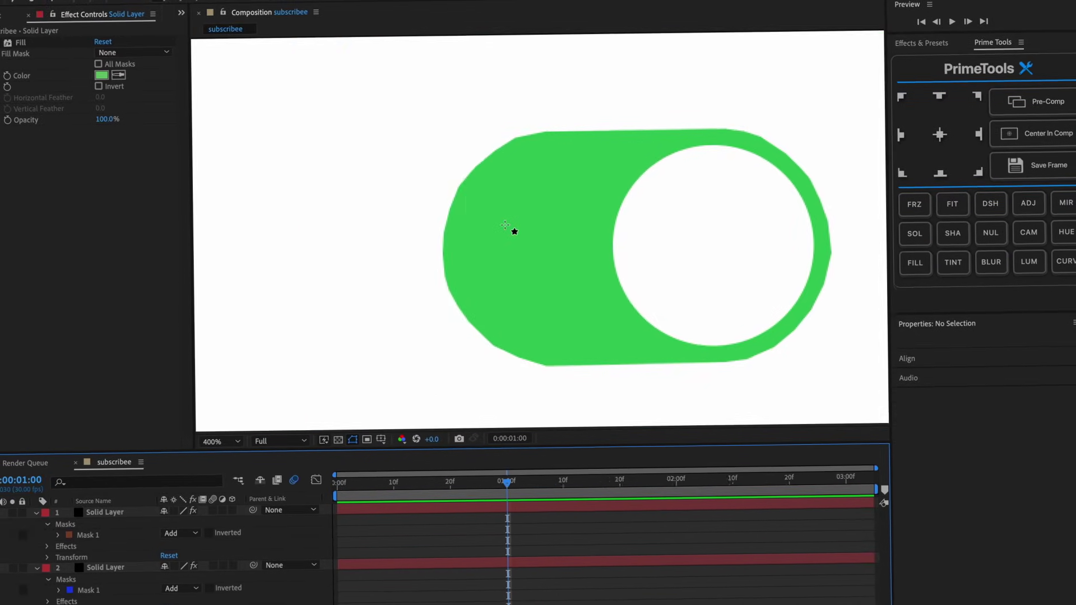
{"action": "left_click", "coordinate": [504, 224]}
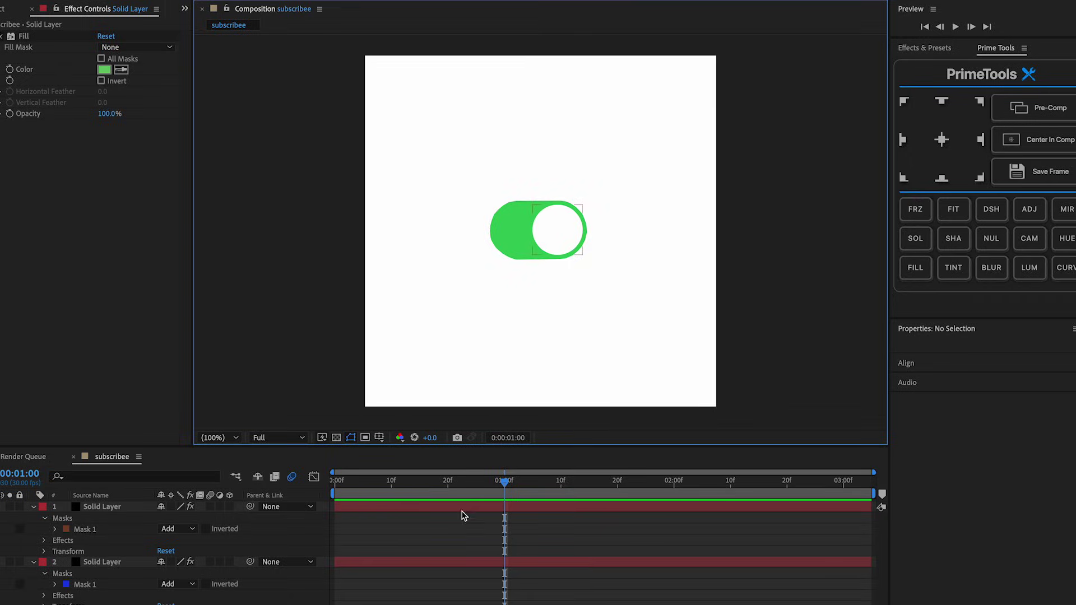
Step: Keyframe the white knob layer's Position from 540, 540 at the start to 424, 540 at 0:00:01:05
{"action": "left_click", "coordinate": [462, 509]}
{"action": "left_click_drag", "start_coordinate": [481, 480], "coordinate": [222, 485]}
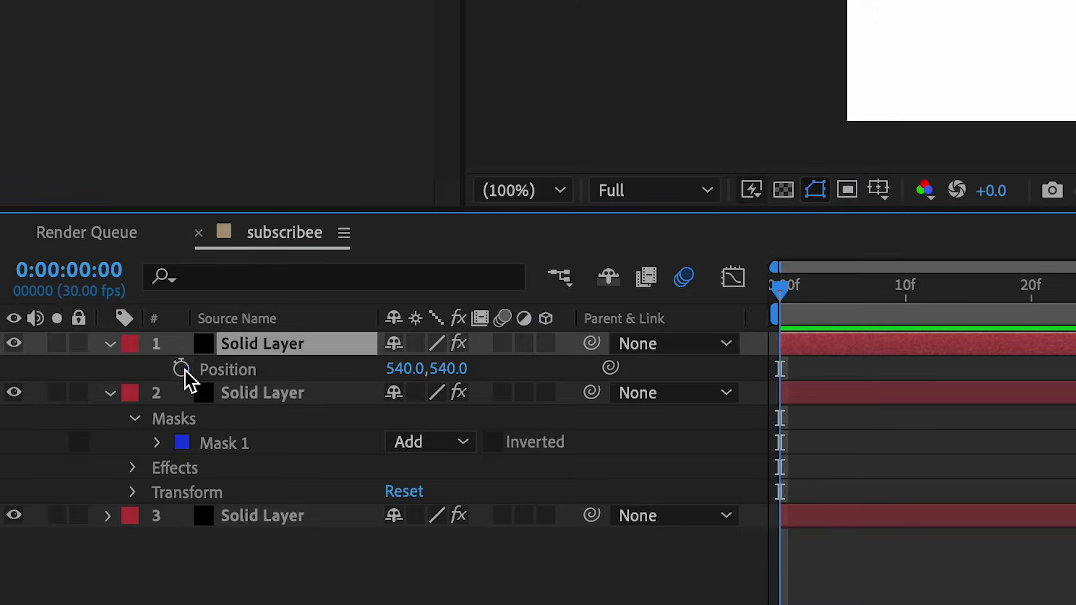
{"action": "left_click", "coordinate": [183, 370]}
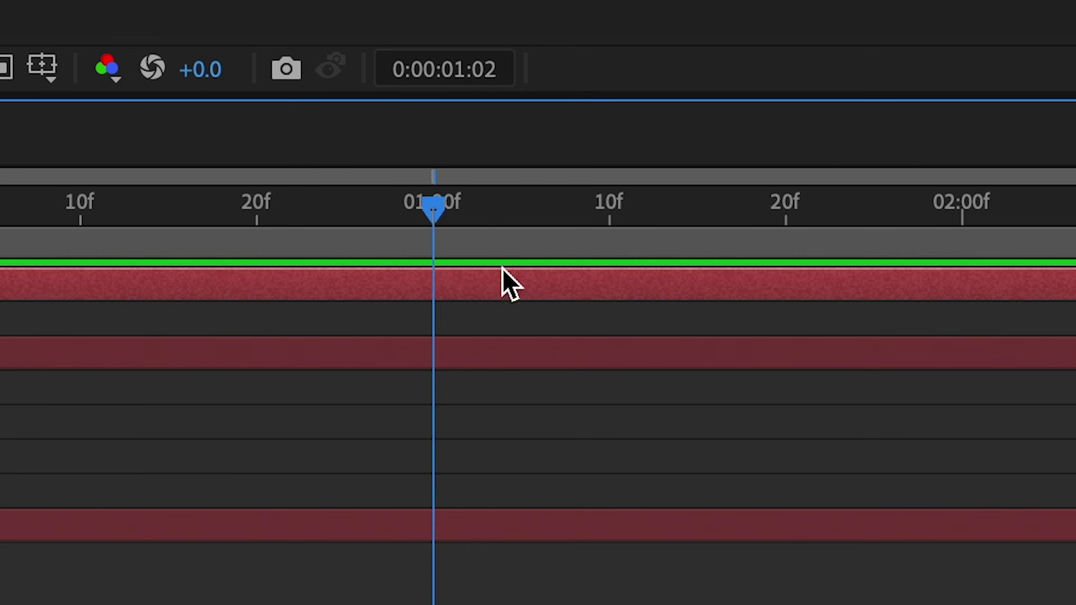
{"action": "left_click_drag", "start_coordinate": [502, 268], "coordinate": [521, 272]}
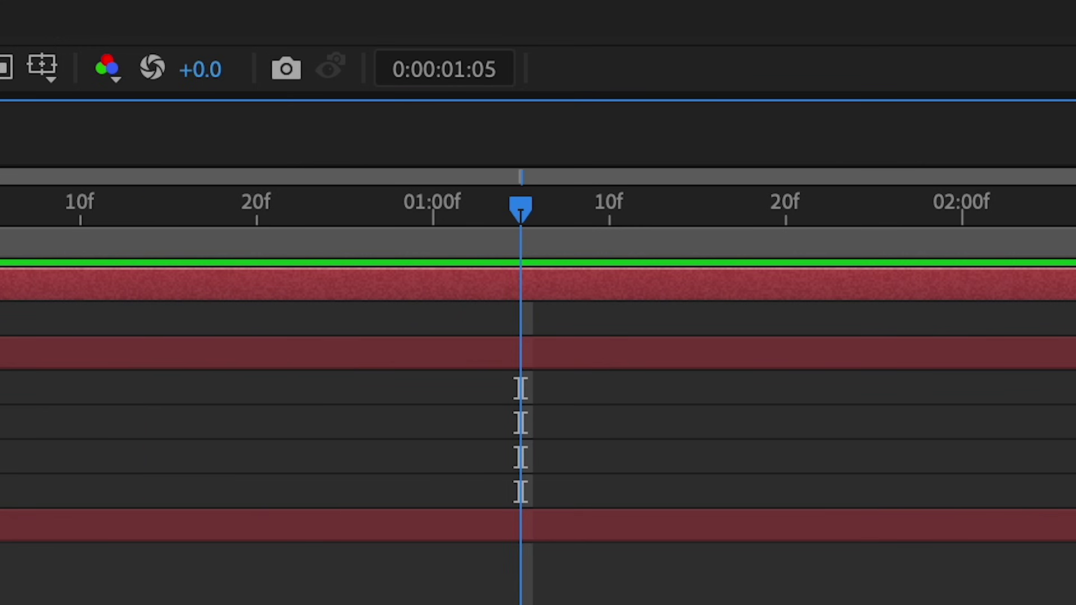
{"action": "left_click_drag", "start_coordinate": [237, 550], "coordinate": [118, 549]}
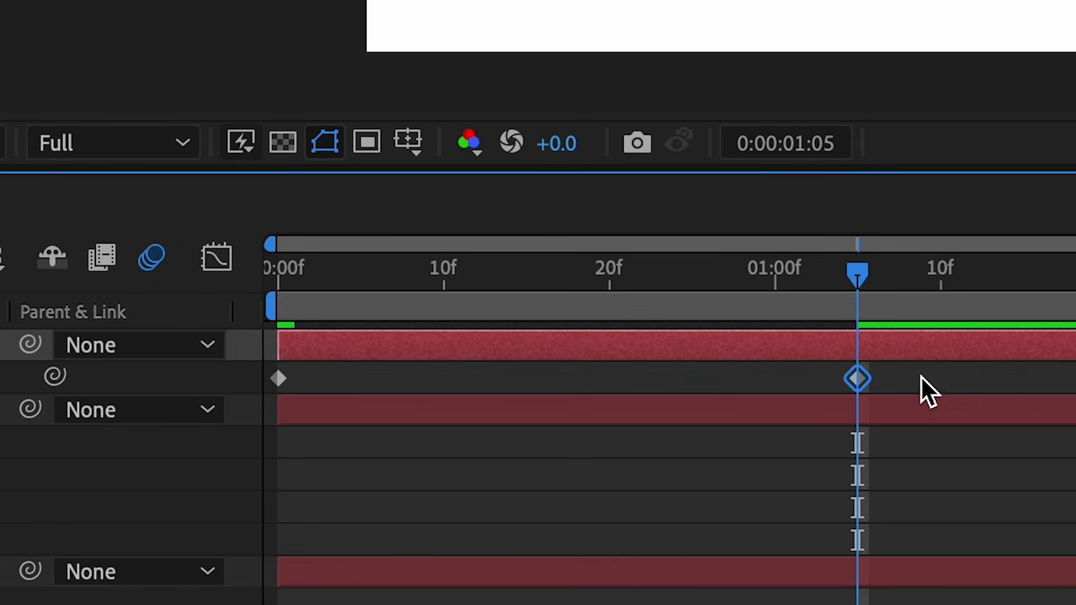
Step: Apply Easy Ease to both of the knob's Position keyframes and select them in the Graph Editor's speed curve
{"action": "left_click", "coordinate": [719, 550]}
{"action": "left_click_drag", "start_coordinate": [832, 543], "coordinate": [466, 550]}
{"action": "key", "text": "F9"}
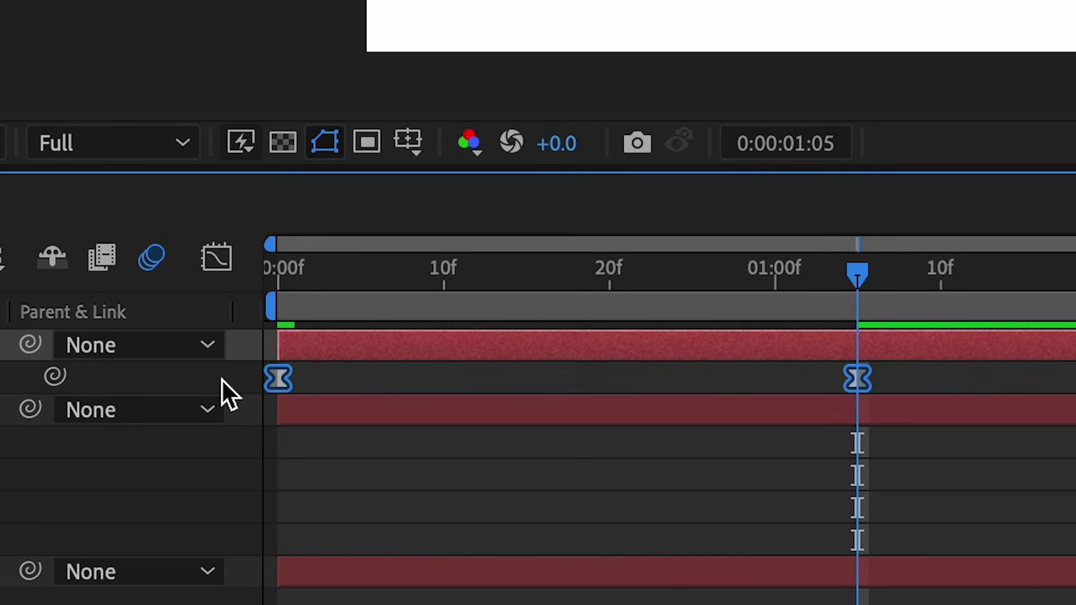
{"action": "left_click", "coordinate": [216, 257]}
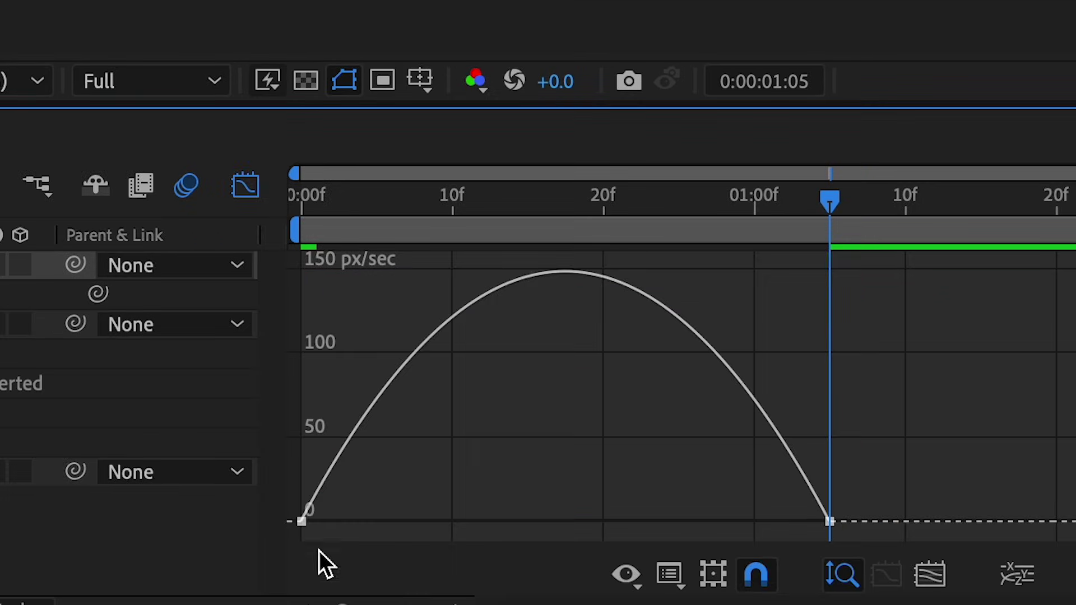
{"action": "key", "text": "ctrl+a"}
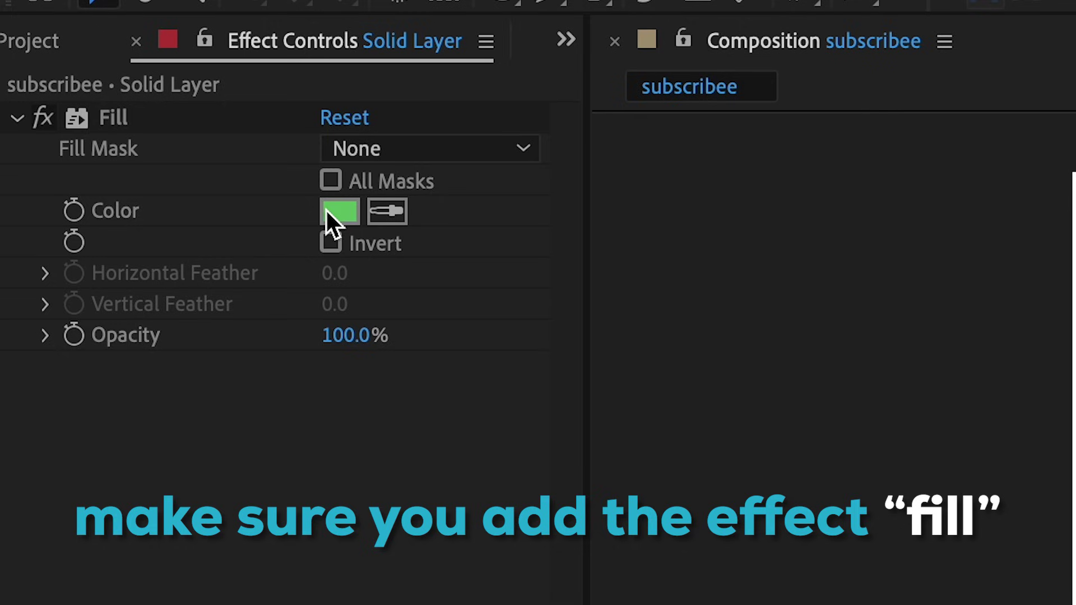
Step: Recolour the second pill layer's Fill to a muted grey-green and keyframe its Opacity from 0% at the start to 100% at 0:00:01:05
{"action": "left_click", "coordinate": [326, 212]}
{"action": "left_click_drag", "start_coordinate": [483, 384], "coordinate": [462, 396]}
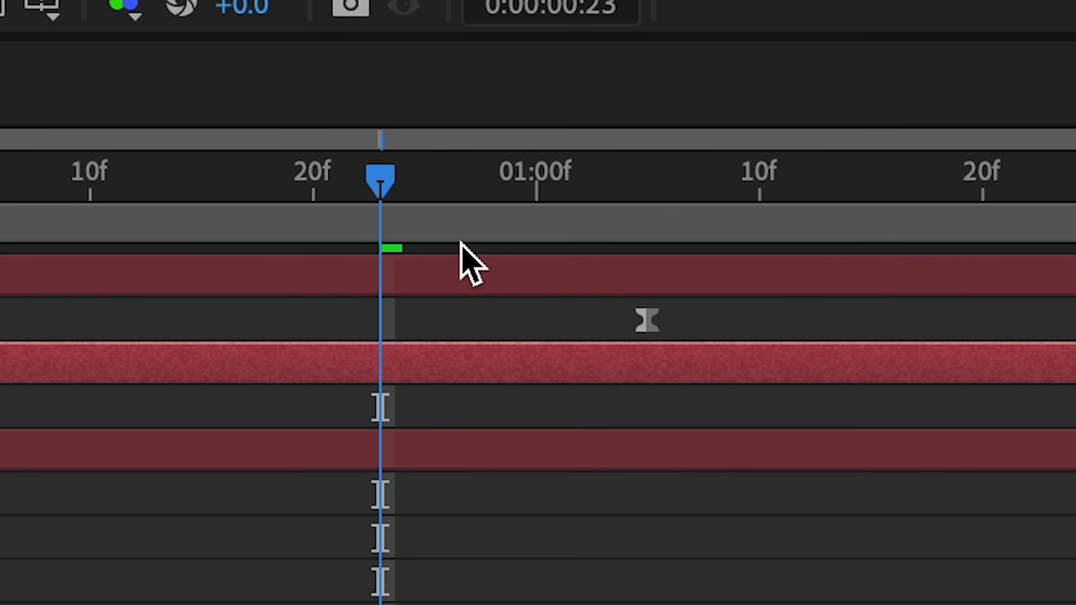
{"action": "left_click_drag", "start_coordinate": [475, 484], "coordinate": [529, 494]}
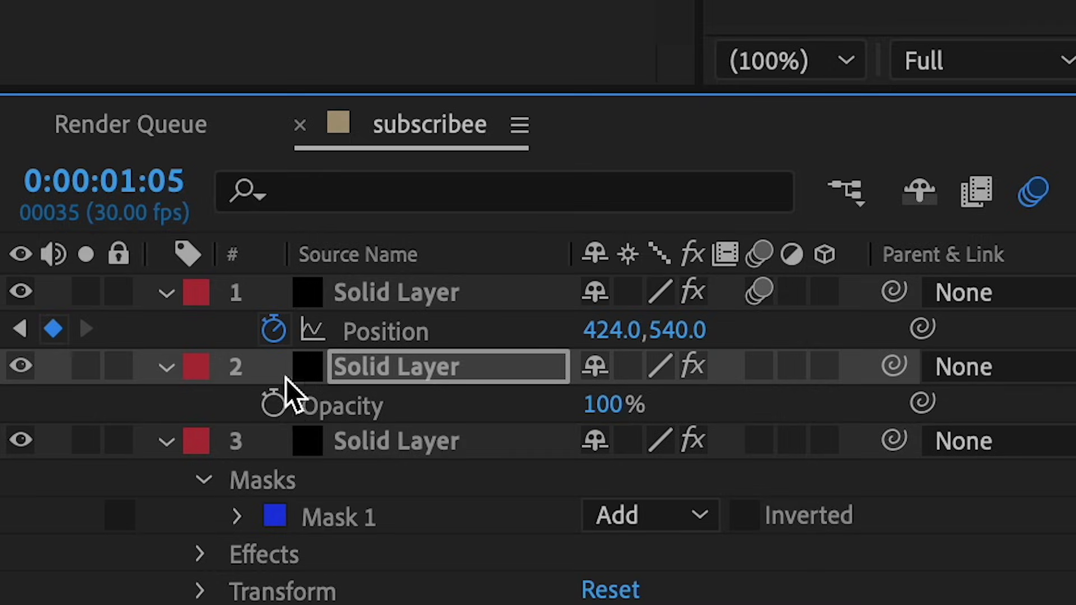
{"action": "left_click", "coordinate": [279, 401]}
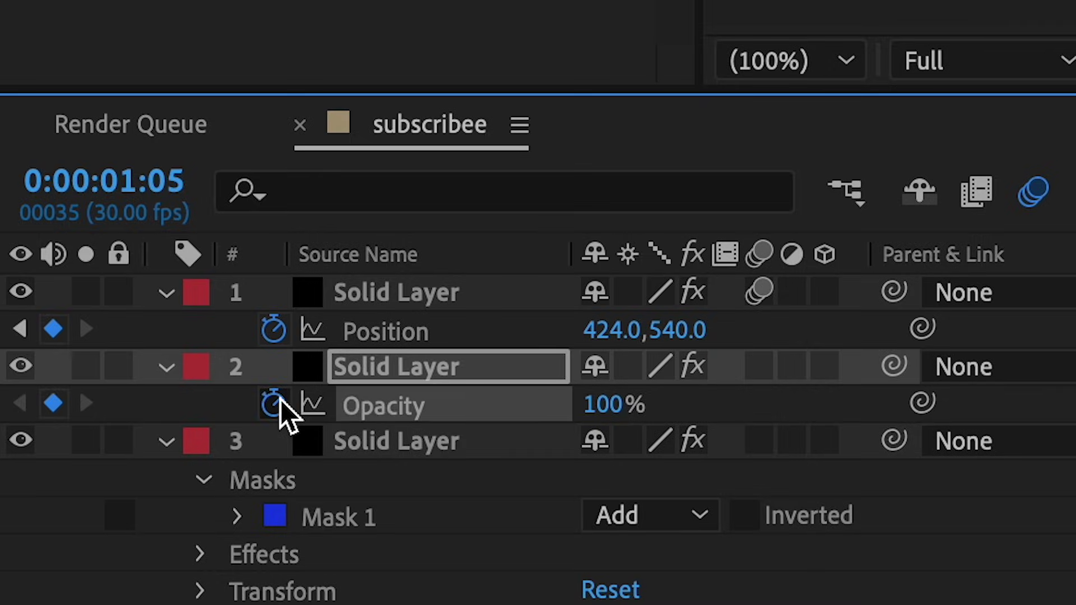
{"action": "left_click_drag", "start_coordinate": [1075, 191], "coordinate": [644, 198]}
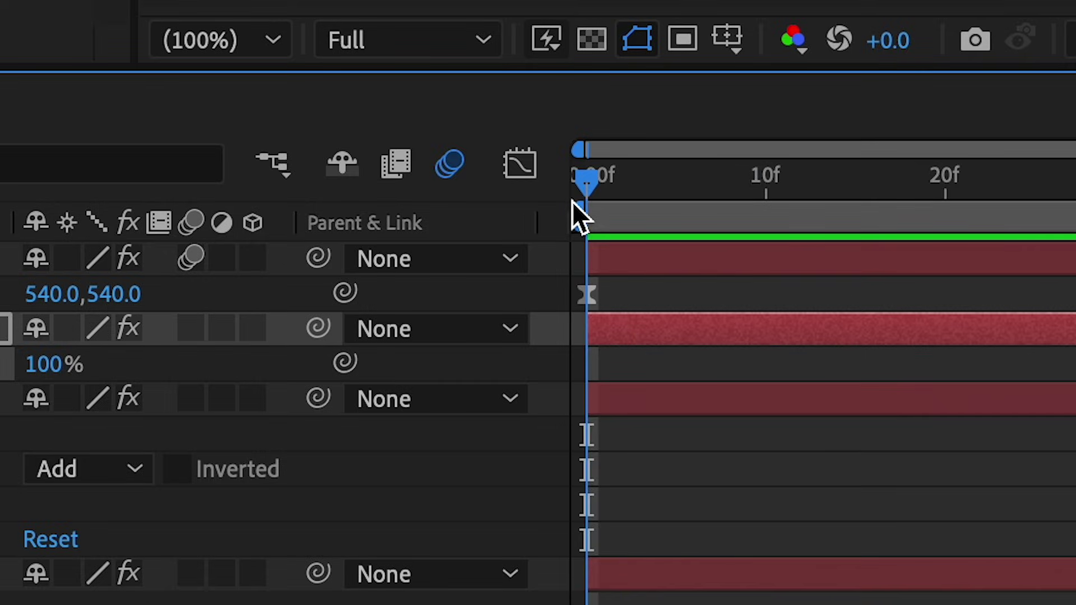
{"action": "left_click_drag", "start_coordinate": [37, 366], "coordinate": [8, 368]}
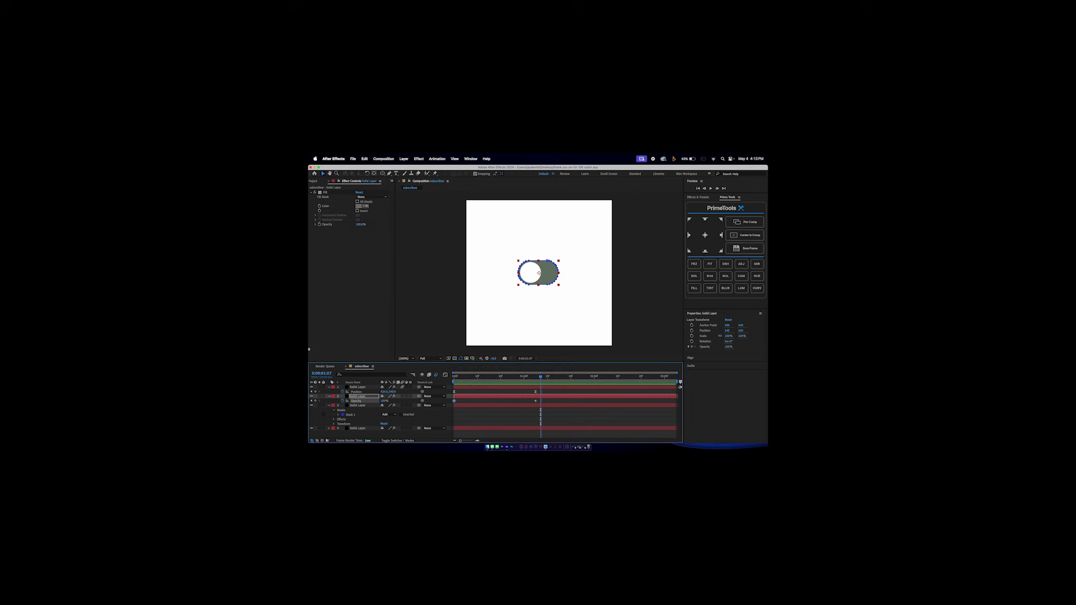
Step: Import the beabadoobee-hero photo into the composition, scale it to 23% and place it above the toggle at 540, 230
{"action": "key", "text": "super+i"}
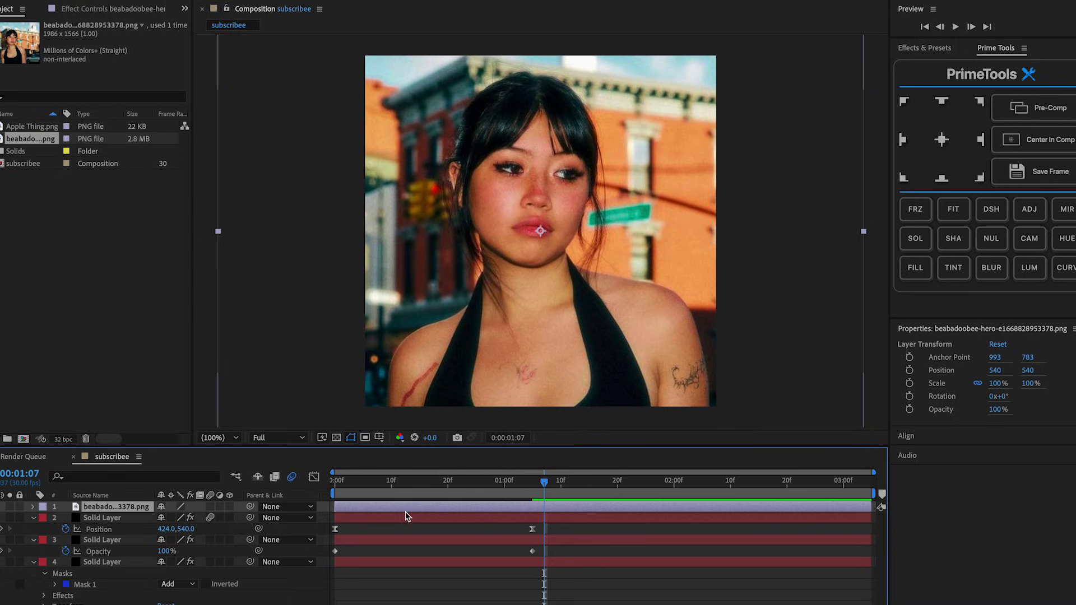
{"action": "key", "text": "s"}
{"action": "left_click_drag", "start_coordinate": [196, 518], "coordinate": [147, 521]}
{"action": "left_click_drag", "start_coordinate": [568, 274], "coordinate": [568, 173]}
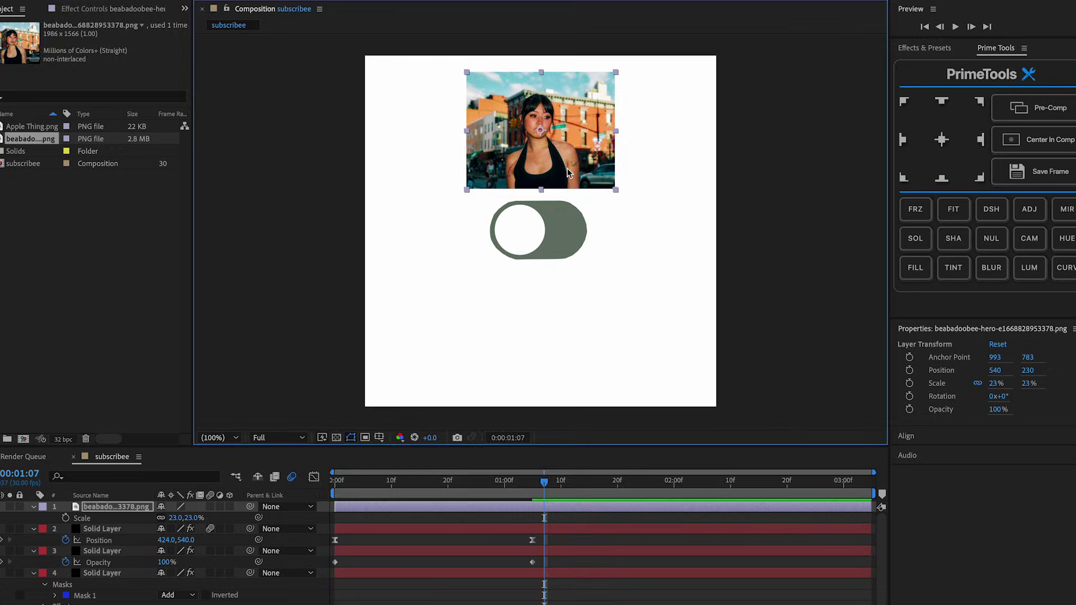
Step: Import the beabadoobee Talk video screenshot, add it to the composition and scale it to 36%
{"action": "key", "text": "super+i"}
{"action": "left_click", "coordinate": [401, 145]}
{"action": "double_click", "coordinate": [420, 244]}
{"action": "key", "text": "super+/"}
{"action": "key", "text": "s"}
{"action": "left_click_drag", "start_coordinate": [197, 517], "coordinate": [191, 517]}
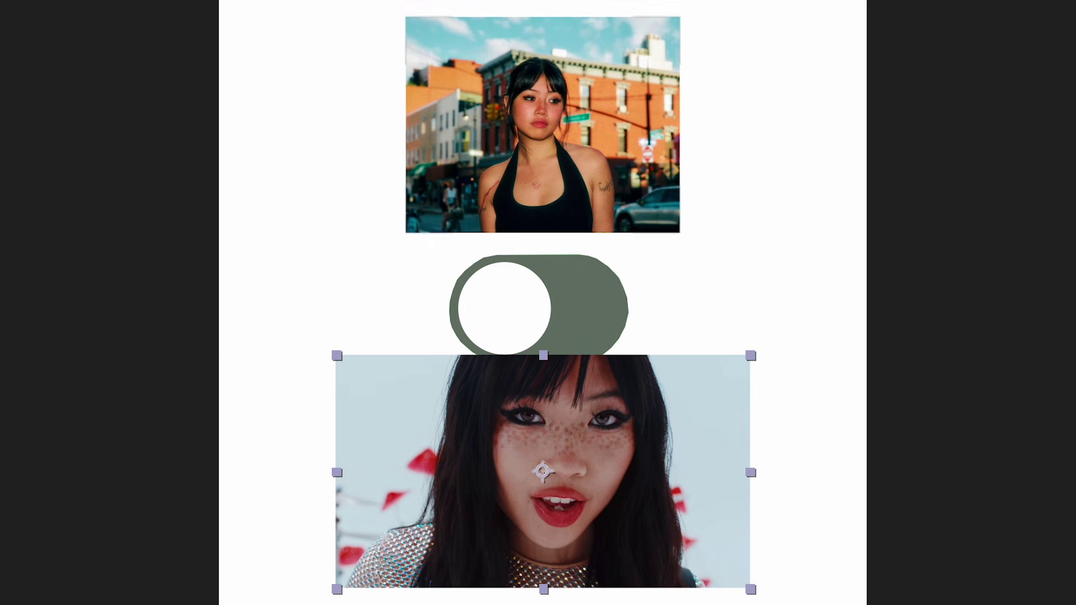
Step: Draw a circular Ellipse mask around the woman in the street photo above the toggle
{"action": "left_click", "coordinate": [542, 125]}
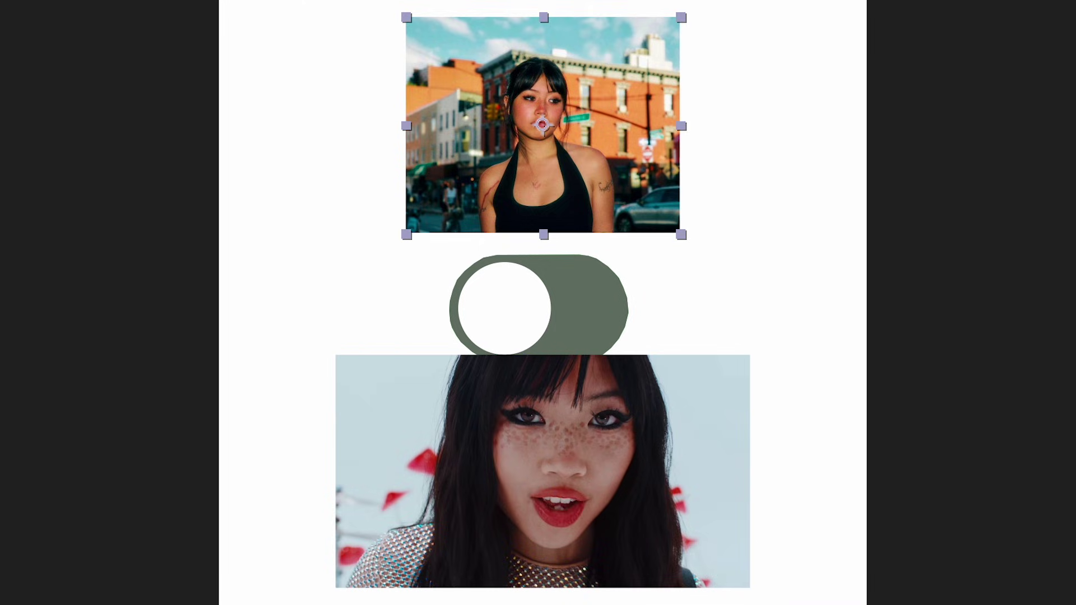
{"action": "key", "text": "q"}
{"action": "left_click_drag", "start_coordinate": [433, 28], "coordinate": [642, 201]}
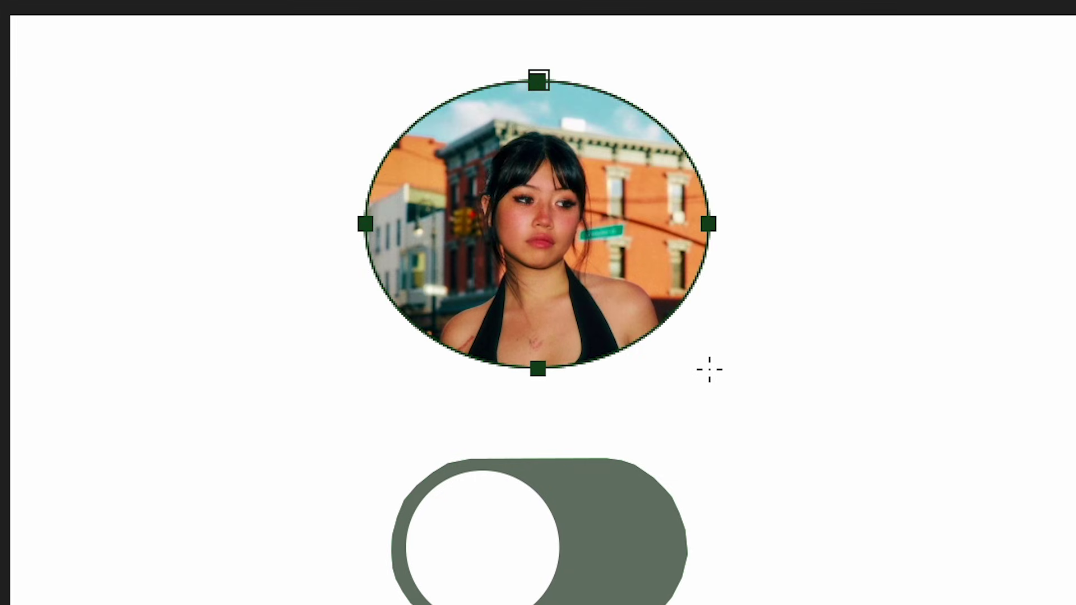
{"action": "mouse_move", "coordinate": [709, 370]}
{"action": "left_mouse_down"}
{"action": "mouse_move", "coordinate": [696, 358]}
{"action": "mouse_move", "coordinate": [730, 358]}
{"action": "mouse_move", "coordinate": [706, 336]}
{"action": "left_mouse_up"}
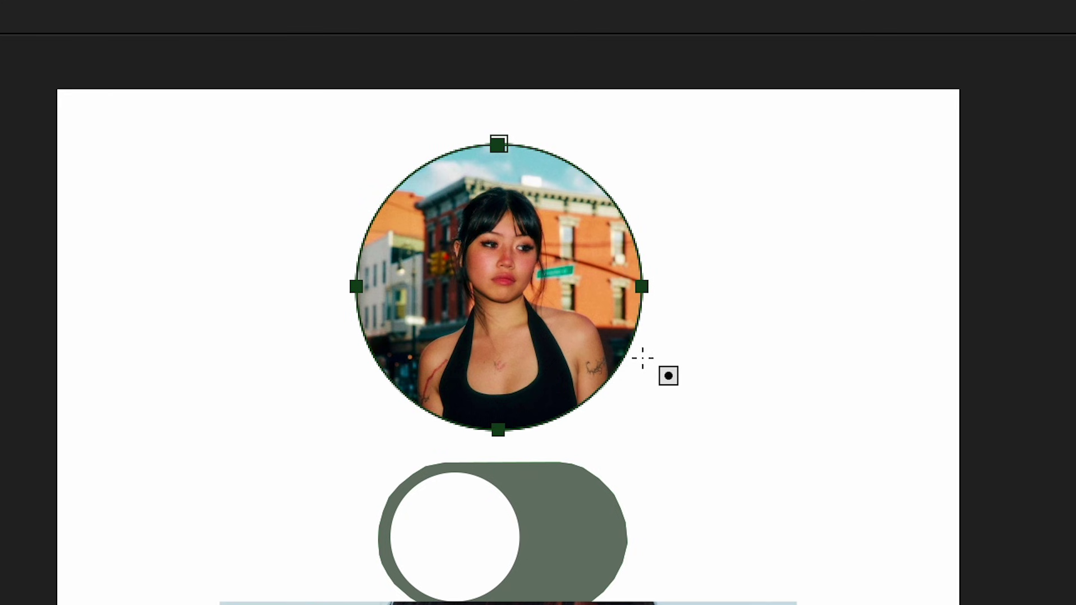
{"action": "left_click_drag", "start_coordinate": [642, 357], "coordinate": [643, 358]}
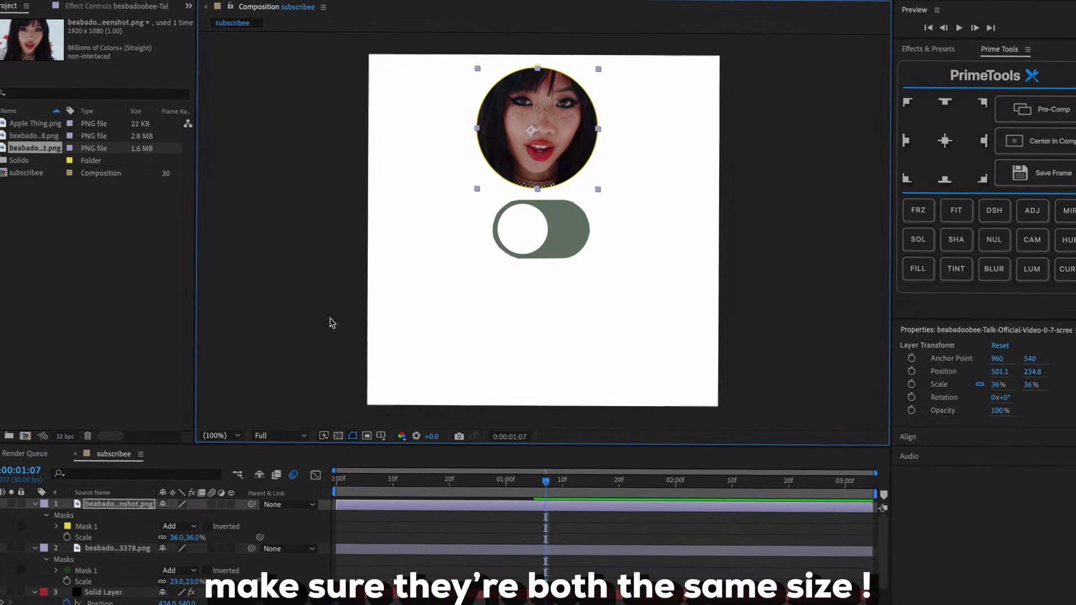
Step: Scale the circular close-up photo to 32% and place it beside the street photo at 905.8, 244.4
{"action": "key", "text": "s"}
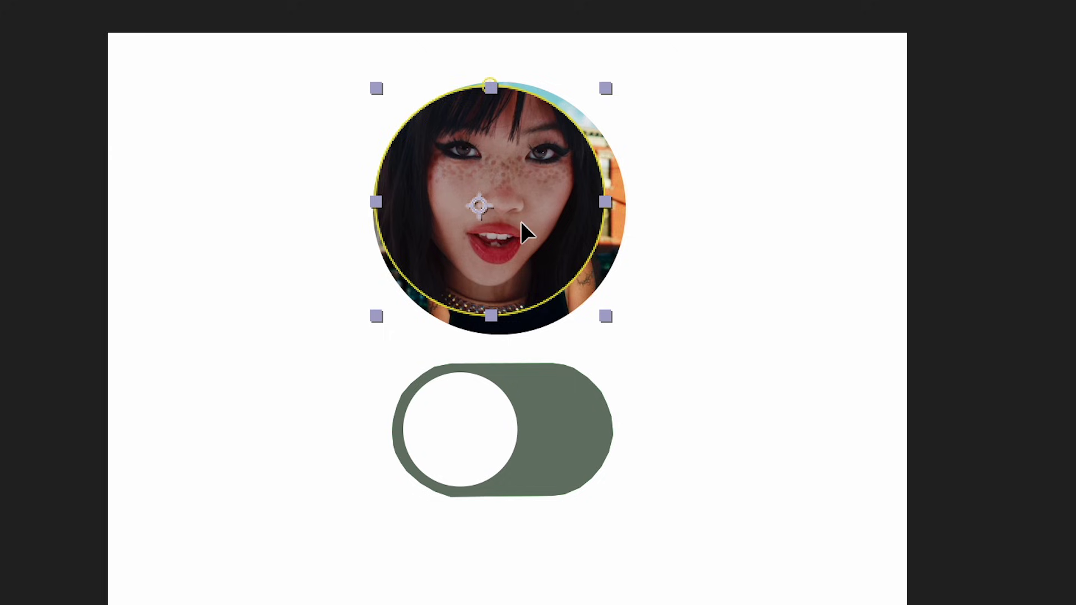
{"action": "left_click_drag", "start_coordinate": [549, 144], "coordinate": [550, 143]}
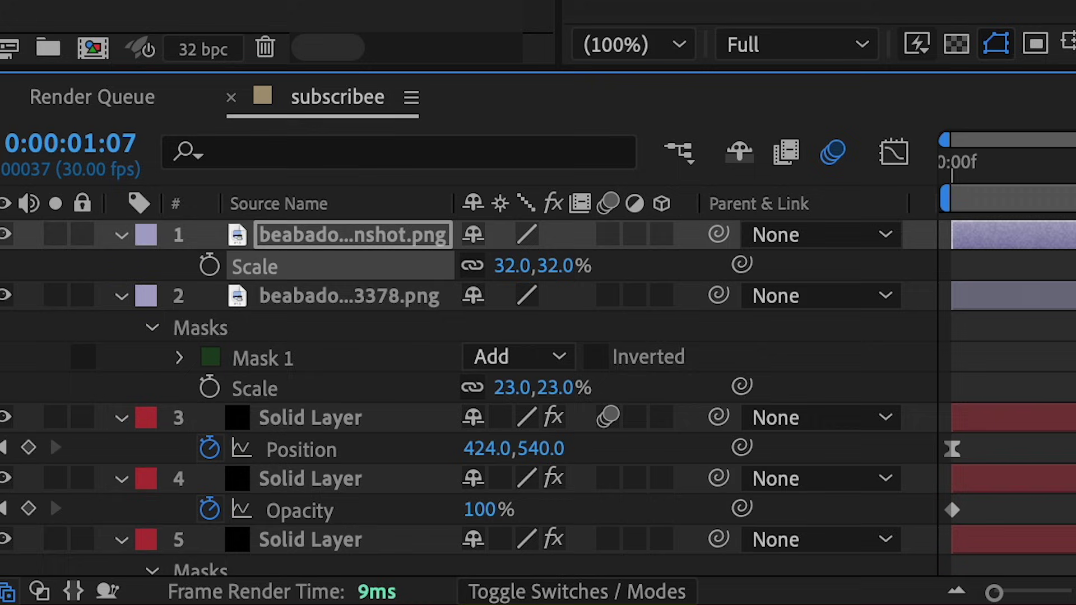
{"action": "key", "text": "p"}
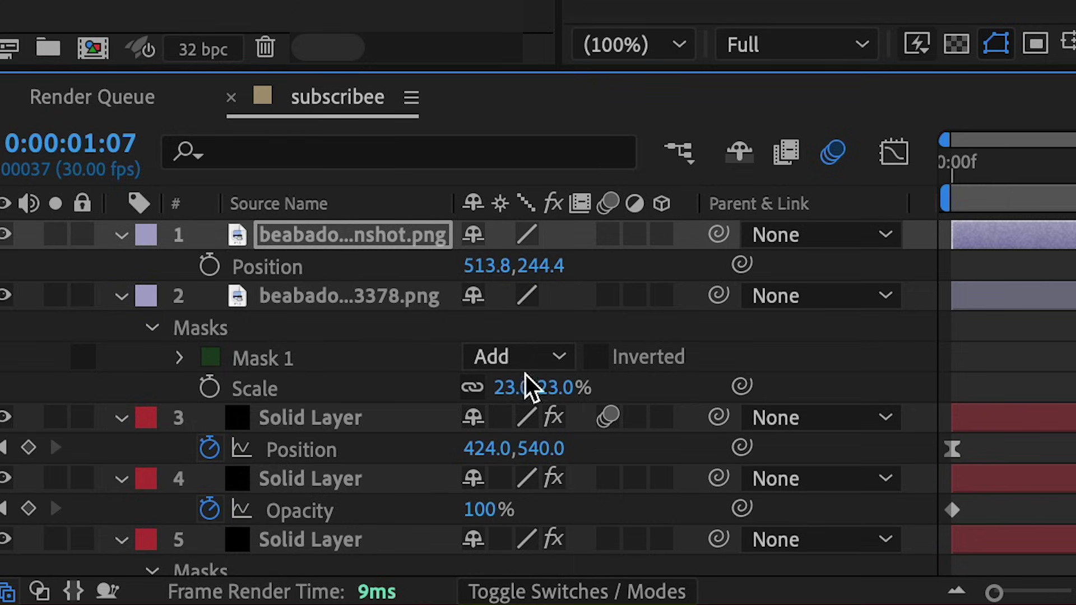
{"action": "left_click_drag", "start_coordinate": [477, 259], "coordinate": [696, 258]}
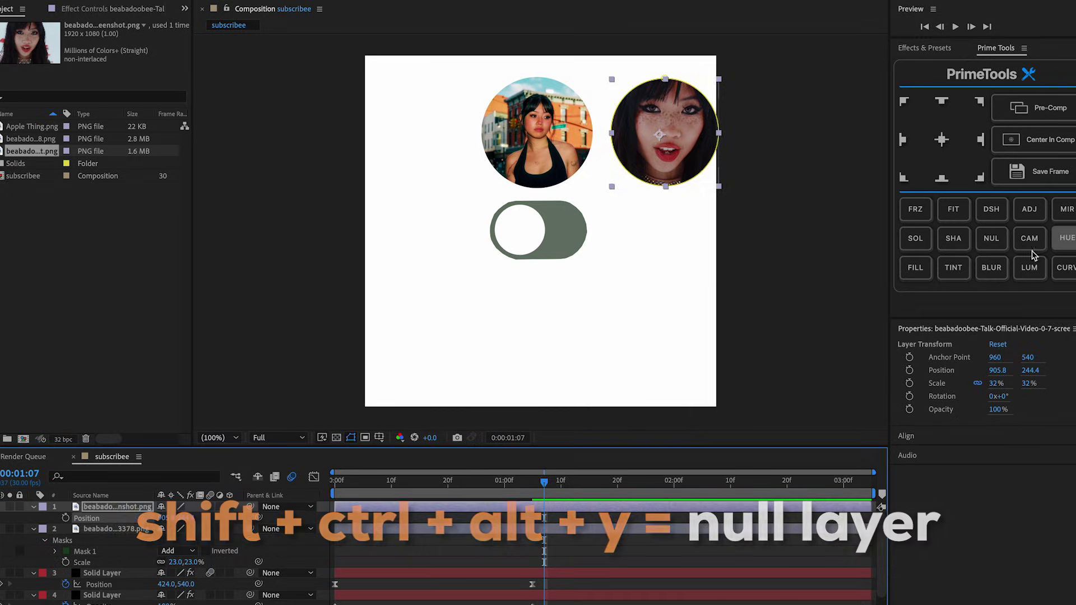
Step: Add a null layer, parent both photo layers to it and reveal the null's Position
{"action": "left_click", "coordinate": [995, 242]}
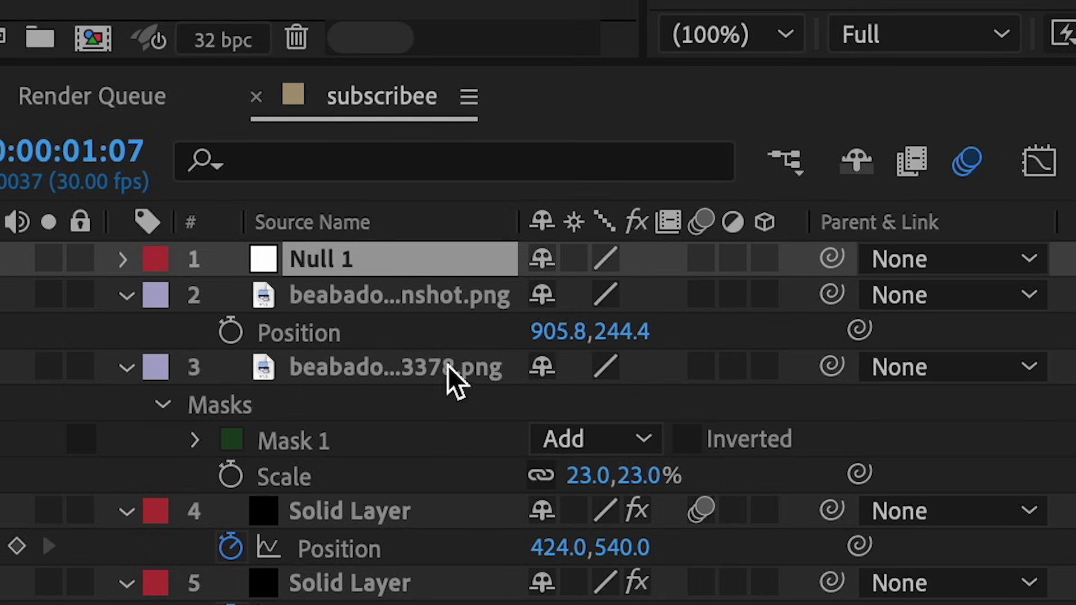
{"action": "left_click", "coordinate": [448, 366]}
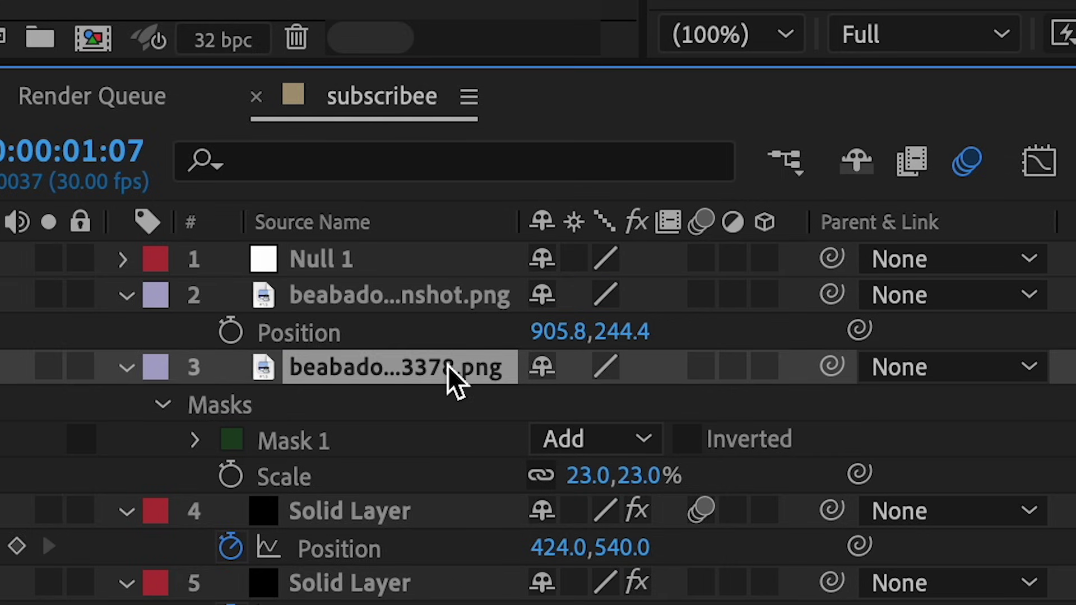
{"action": "left_click", "coordinate": [448, 296], "text": "shift"}
{"action": "left_click_drag", "start_coordinate": [831, 294], "coordinate": [394, 261]}
{"action": "key", "text": "p"}
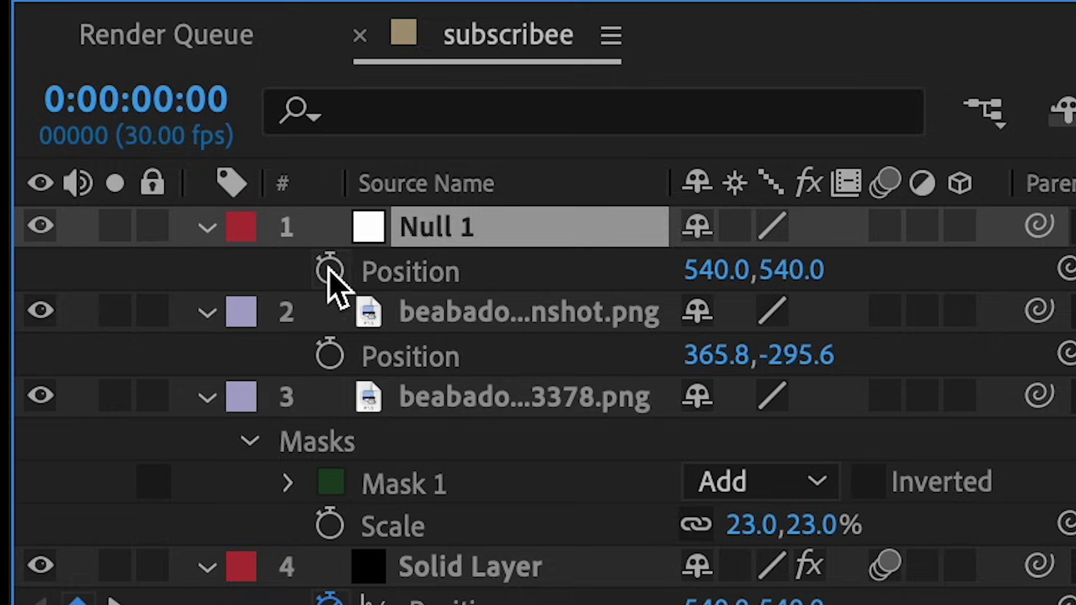
Step: Keyframe Null 1's Position from 540, 540 at the start so both photos slide left by 0:00:01:05
{"action": "left_click", "coordinate": [329, 269]}
{"action": "left_click_drag", "start_coordinate": [512, 248], "coordinate": [547, 259]}
{"action": "left_click_drag", "start_coordinate": [716, 270], "coordinate": [223, 273]}
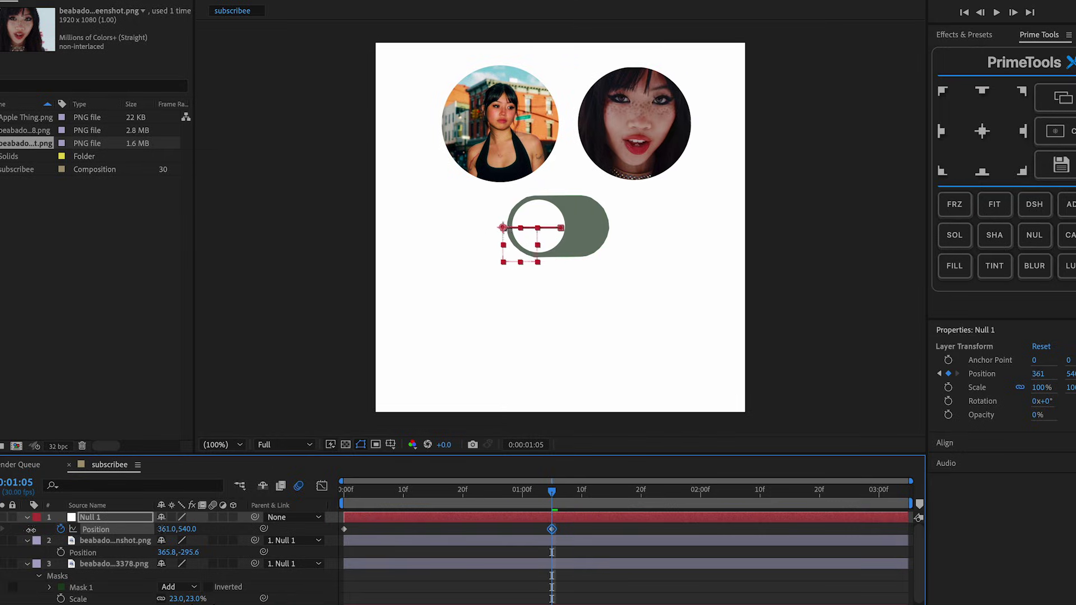
{"action": "left_click_drag", "start_coordinate": [31, 529], "coordinate": [0, 529]}
{"action": "mouse_move", "coordinate": [420, 499]}
{"action": "left_mouse_down"}
{"action": "mouse_move", "coordinate": [396, 498]}
{"action": "mouse_move", "coordinate": [425, 502]}
{"action": "left_mouse_up"}
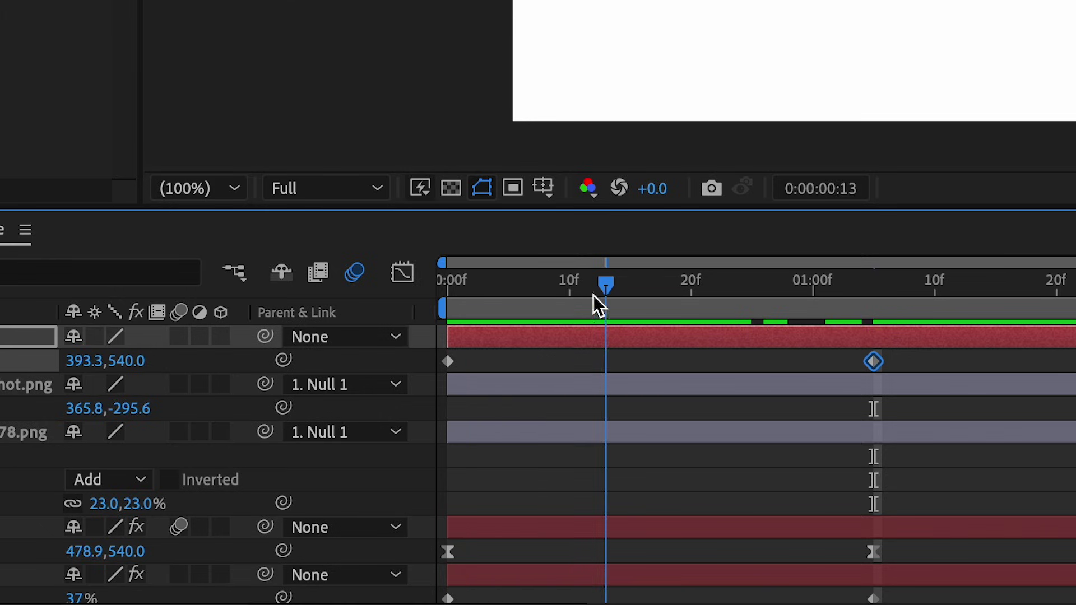
Step: Easy-ease Null 1's Position keyframes and lengthen both speed graph handles for a steeper acceleration and a softer stop
{"action": "left_click_drag", "start_coordinate": [925, 358], "coordinate": [421, 375]}
{"action": "key", "text": "F9"}
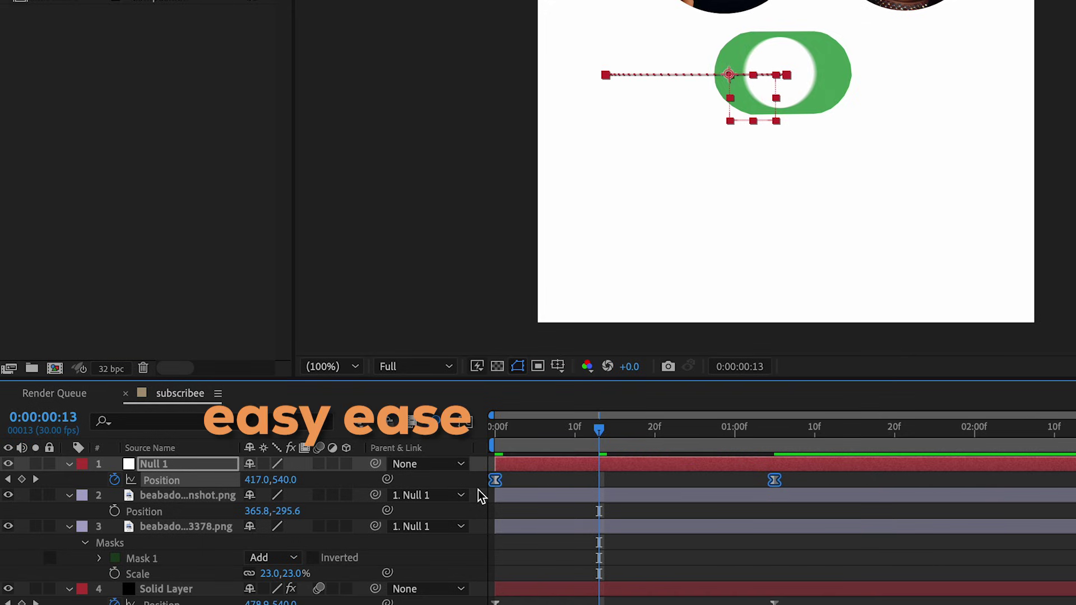
{"action": "left_click", "coordinate": [464, 421]}
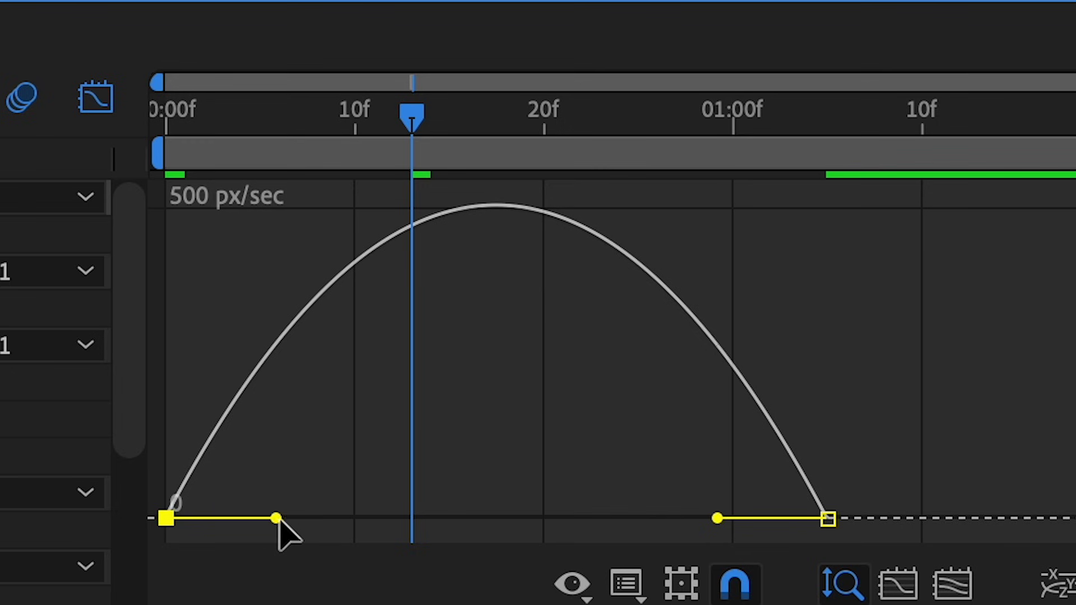
{"action": "left_click_drag", "start_coordinate": [278, 518], "coordinate": [334, 518]}
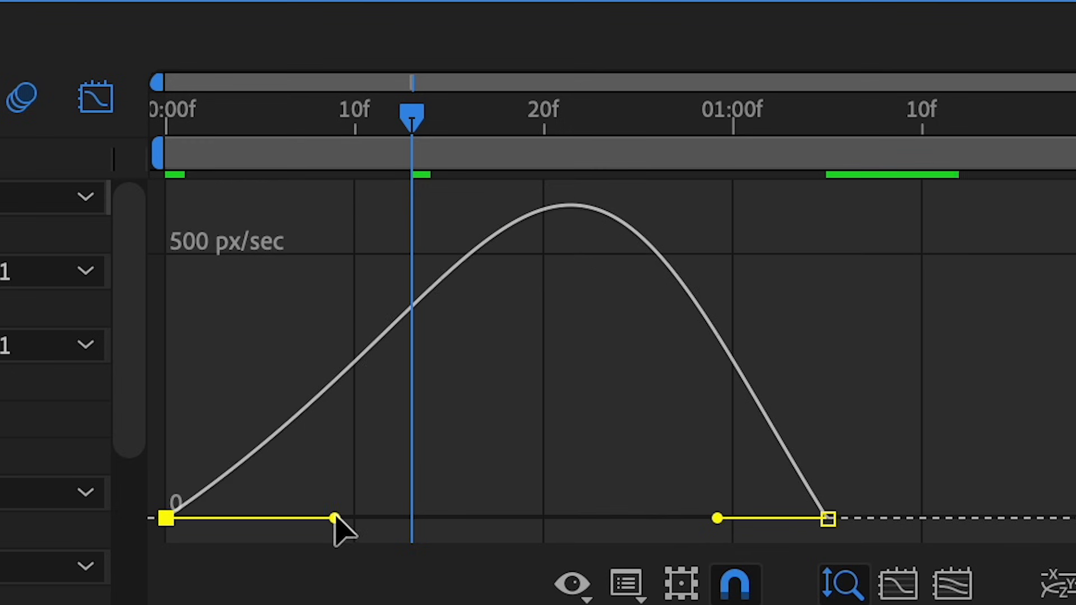
{"action": "left_click_drag", "start_coordinate": [719, 519], "coordinate": [566, 521]}
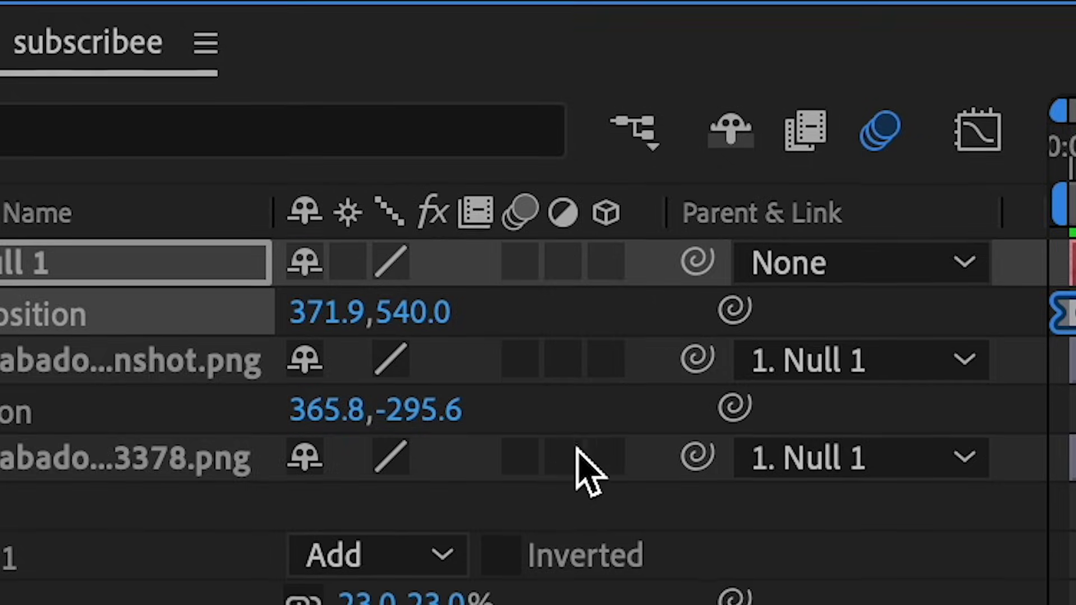
Step: Enable motion blur on the photo layers and pre-compose them together with Null 1
{"action": "left_click", "coordinate": [521, 433]}
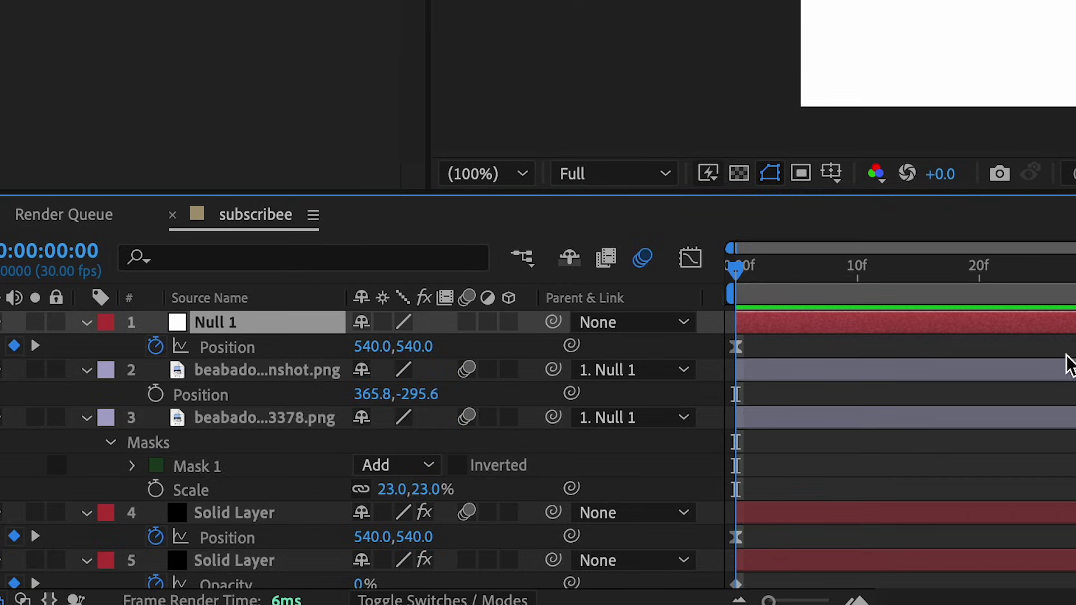
{"action": "left_click", "coordinate": [235, 425], "text": "shift"}
{"action": "right_click", "coordinate": [235, 428]}
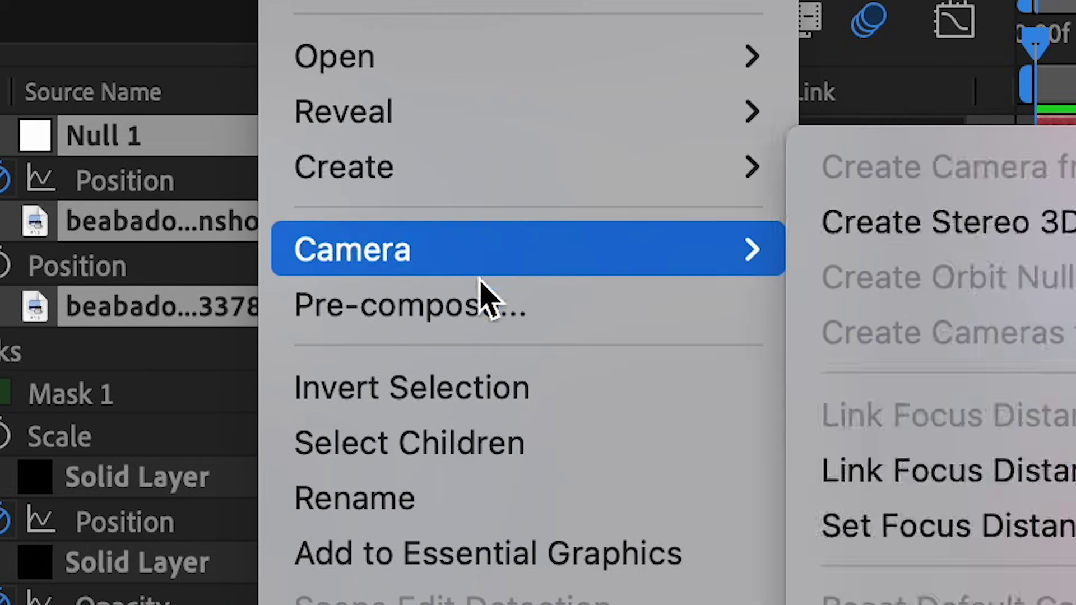
{"action": "left_click", "coordinate": [267, 503]}
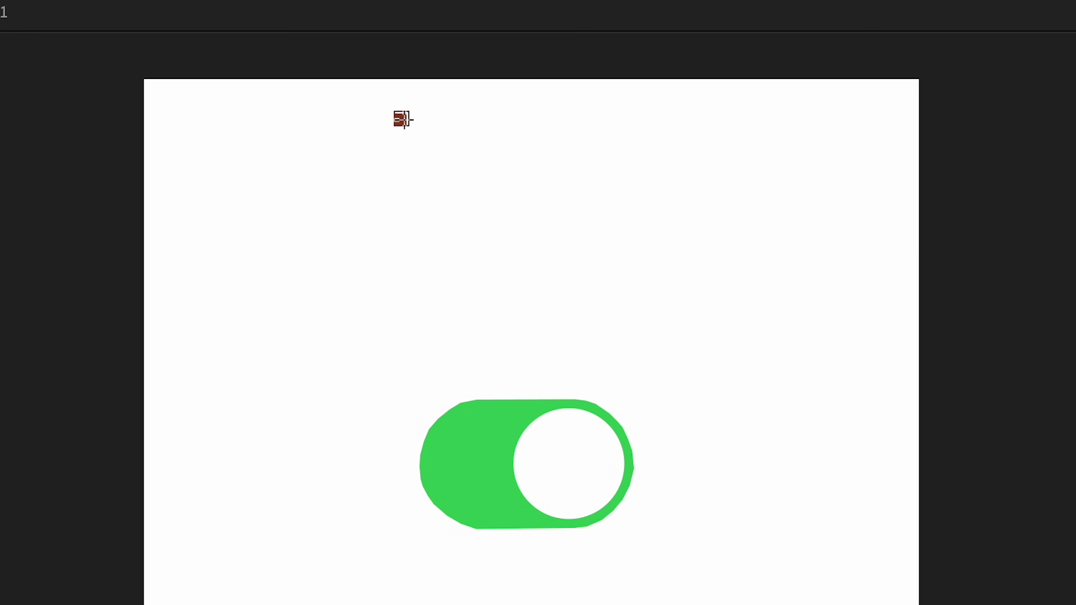
Step: Draw a circular mask around the photo above the toggle switch
{"action": "left_click_drag", "start_coordinate": [397, 116], "coordinate": [630, 373]}
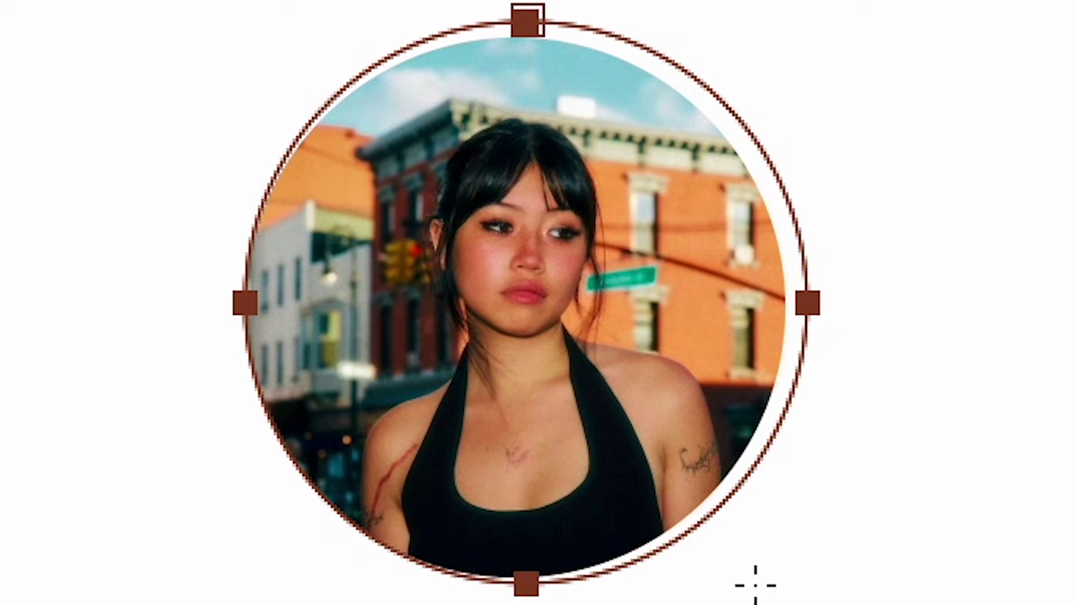
{"action": "left_click_drag", "start_coordinate": [755, 585], "coordinate": [743, 570]}
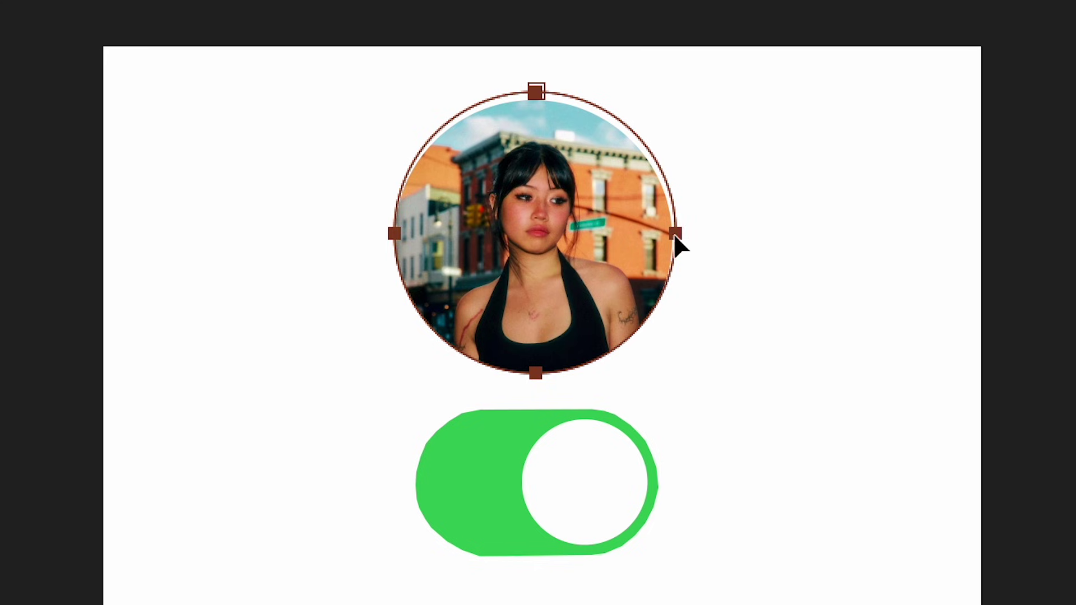
{"action": "mouse_move", "coordinate": [674, 235]}
{"action": "left_mouse_down"}
{"action": "mouse_move", "coordinate": [670, 248]}
{"action": "mouse_move", "coordinate": [674, 237]}
{"action": "left_mouse_up"}
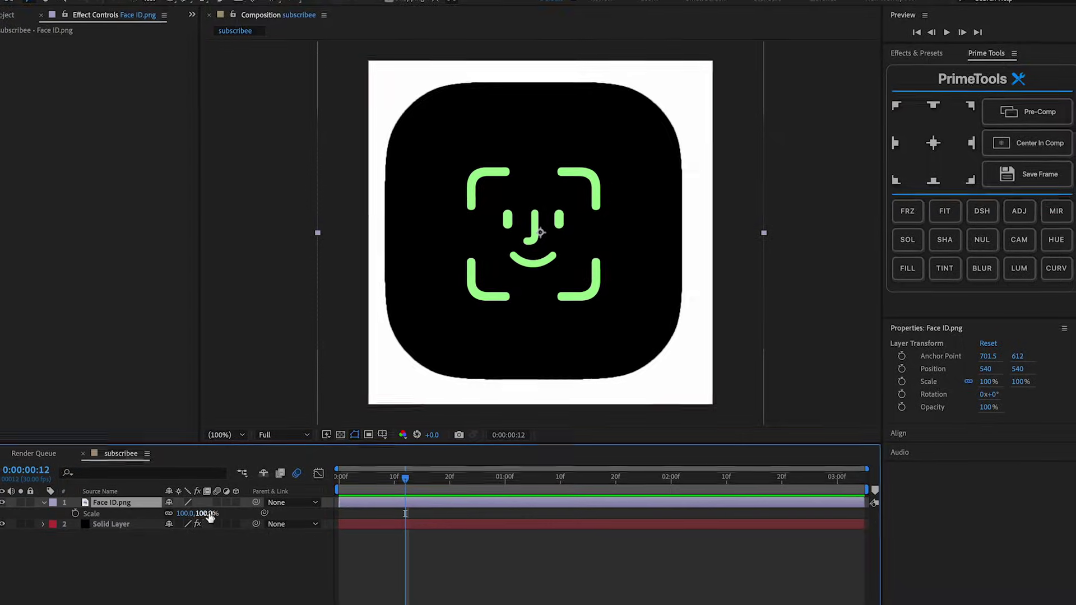
Step: Scale the Face ID.png layer to 45% and add emptyname-11.jpg.avif as a layer above it
{"action": "left_click_drag", "start_coordinate": [202, 517], "coordinate": [168, 517]}
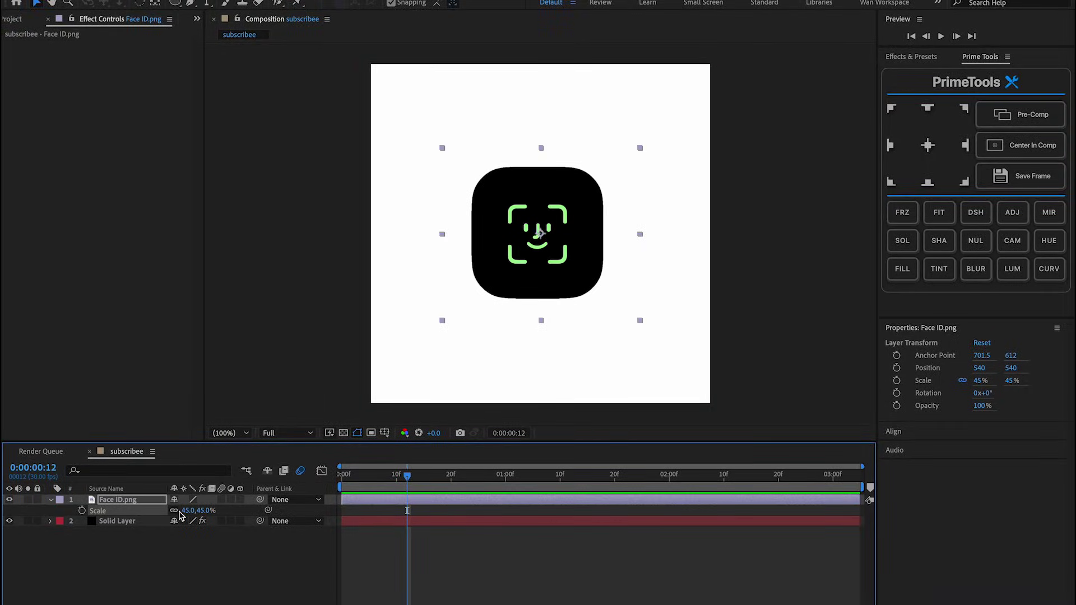
{"action": "key", "text": "super+i"}
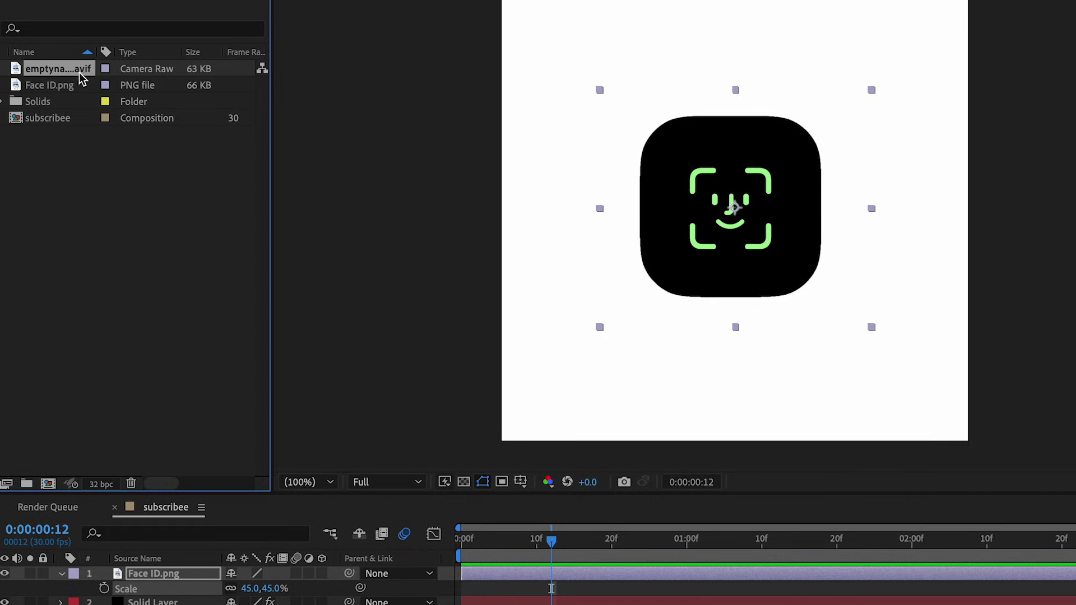
{"action": "left_click_drag", "start_coordinate": [144, 514], "coordinate": [180, 573]}
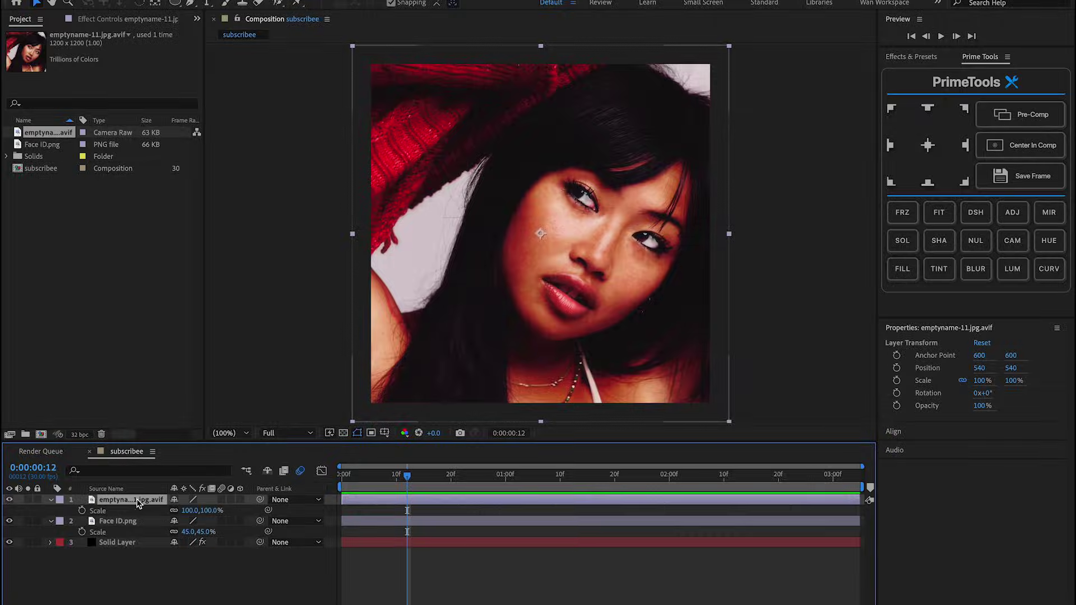
Step: Lower the photo layer's opacity to 29%, scale it to 36% and align it over the Face ID icon at 528, 540
{"action": "left_click_drag", "start_coordinate": [211, 518], "coordinate": [165, 516]}
{"action": "left_click_drag", "start_coordinate": [567, 288], "coordinate": [557, 101]}
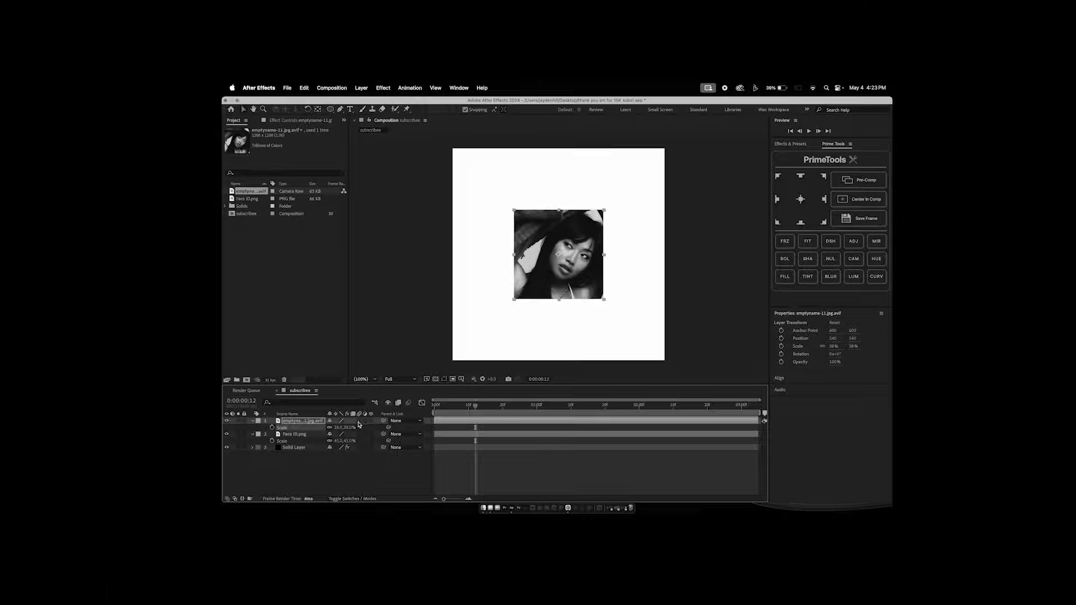
{"action": "key", "text": "t"}
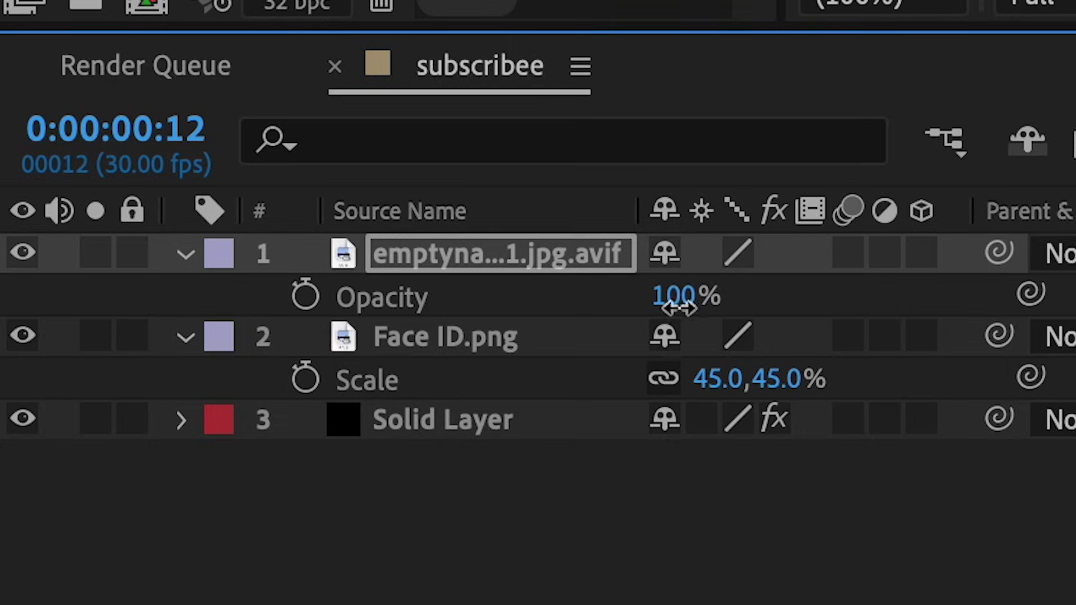
{"action": "left_click_drag", "start_coordinate": [678, 307], "coordinate": [528, 339]}
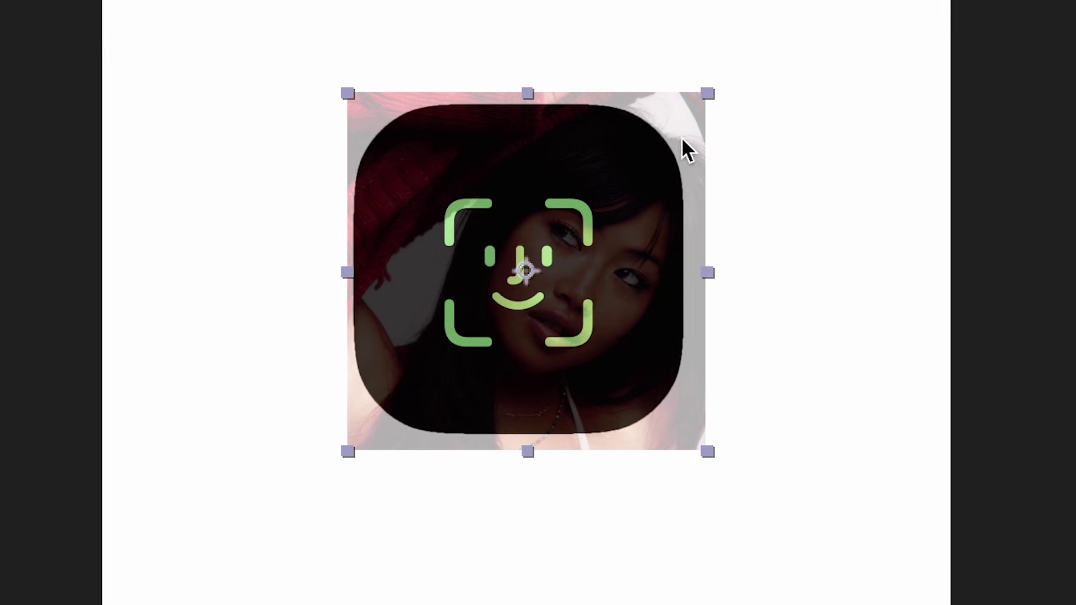
{"action": "left_click_drag", "start_coordinate": [666, 116], "coordinate": [667, 113]}
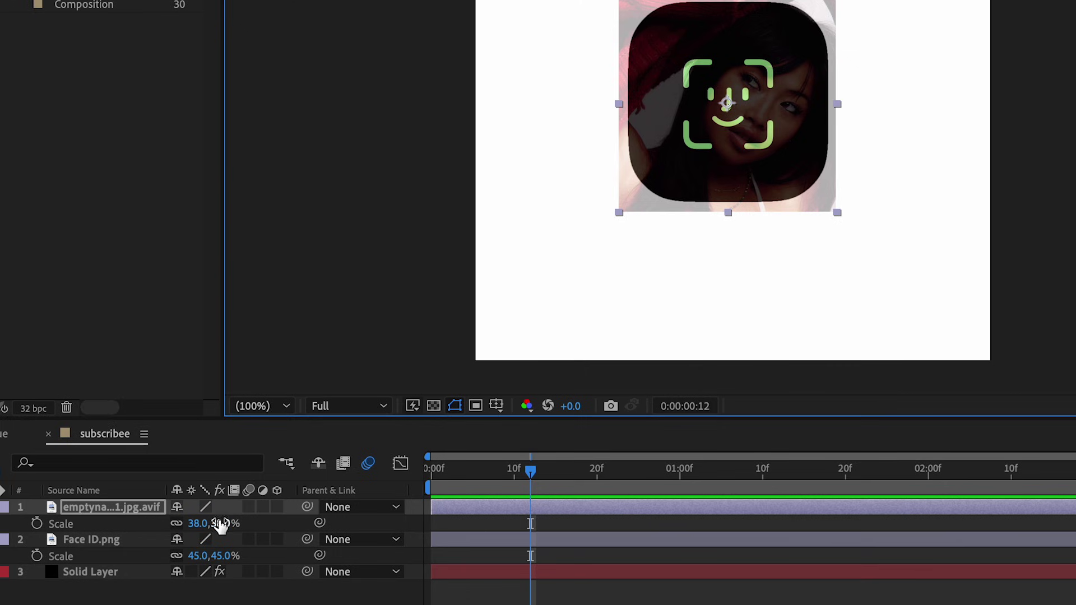
{"action": "left_click_drag", "start_coordinate": [221, 525], "coordinate": [215, 522]}
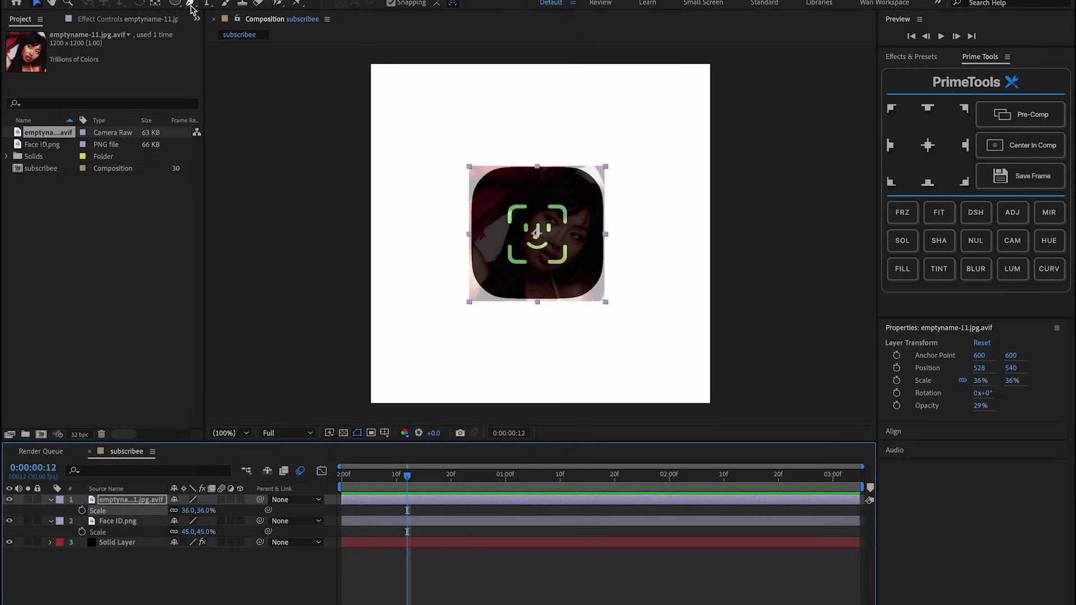
Step: Trace a closed Pen mask on the photo layer along the rounded-square outline of the Face ID icon
{"action": "scroll", "coordinate": [495, 195], "scroll_direction": "up", "scroll_amount": 3}
{"action": "left_click", "coordinate": [404, 230]}
{"action": "left_click", "coordinate": [408, 203]}
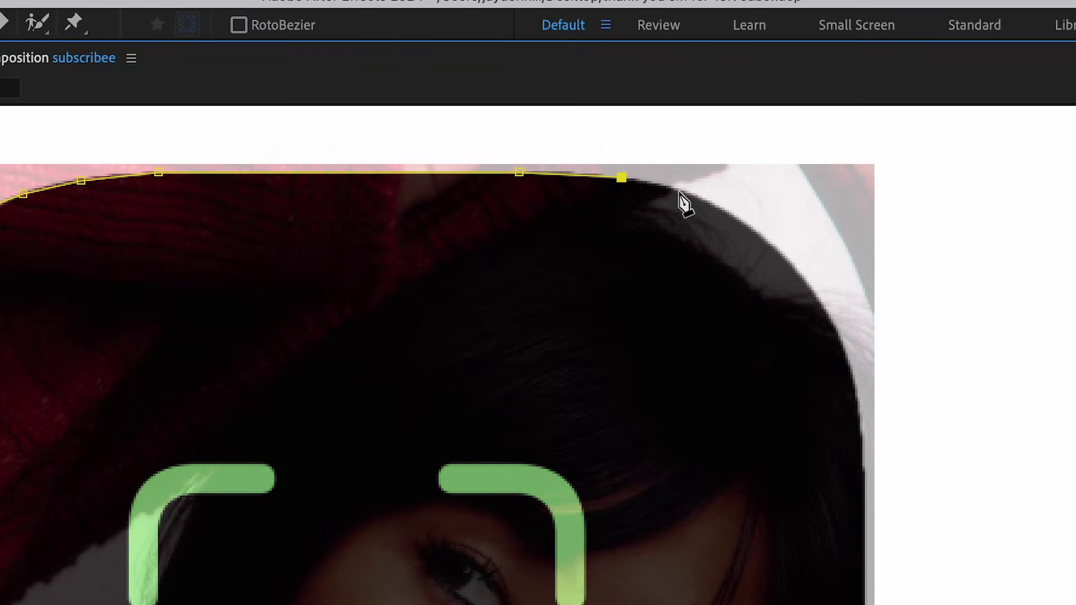
{"action": "left_click", "coordinate": [723, 205]}
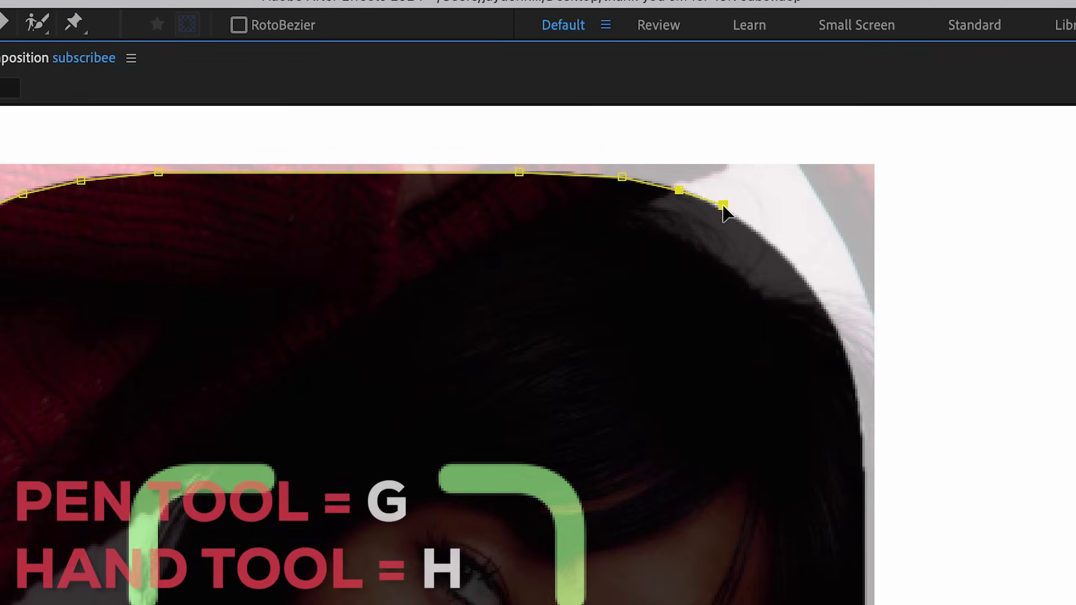
{"action": "left_click_drag", "start_coordinate": [756, 341], "coordinate": [682, 431]}
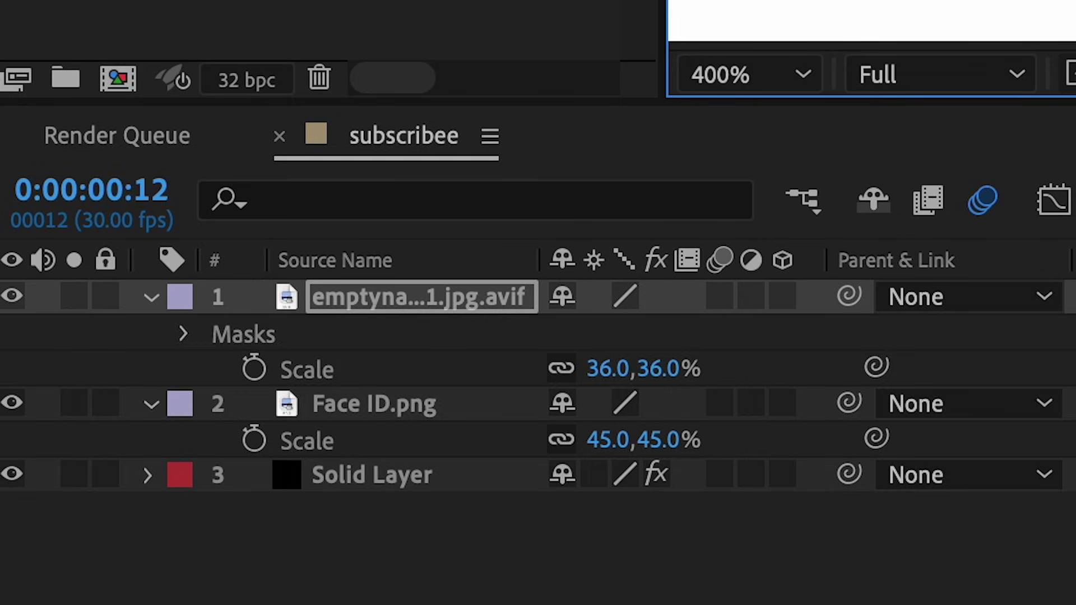
Step: Restore the photo layer's opacity to 100% and fit the whole composition in the viewer
{"action": "key", "text": "t"}
{"action": "left_click", "coordinate": [576, 346]}
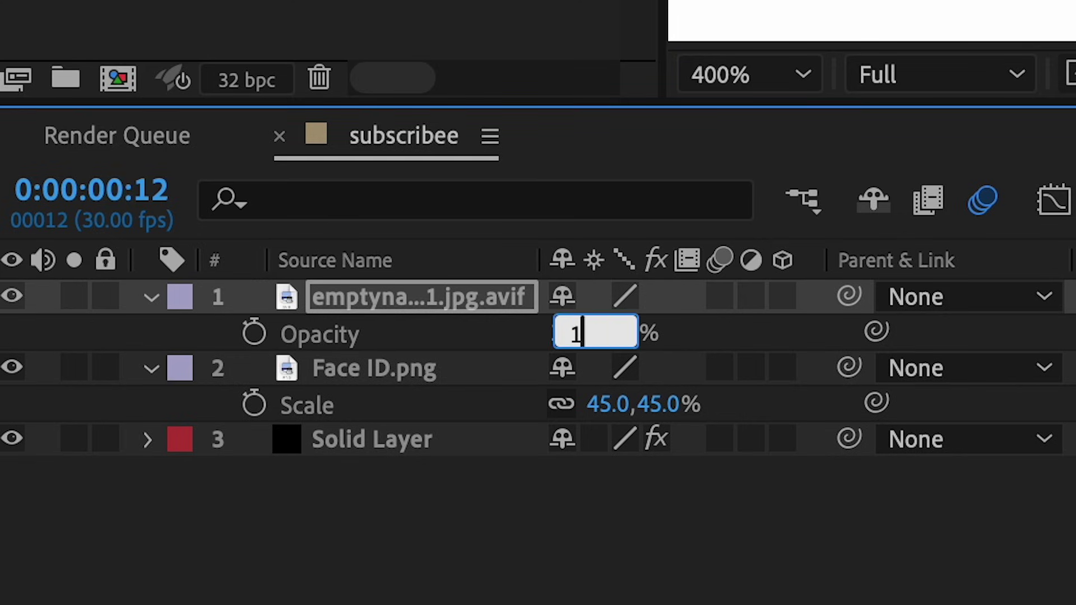
{"action": "key", "text": "Return"}
{"action": "left_click", "coordinate": [740, 84]}
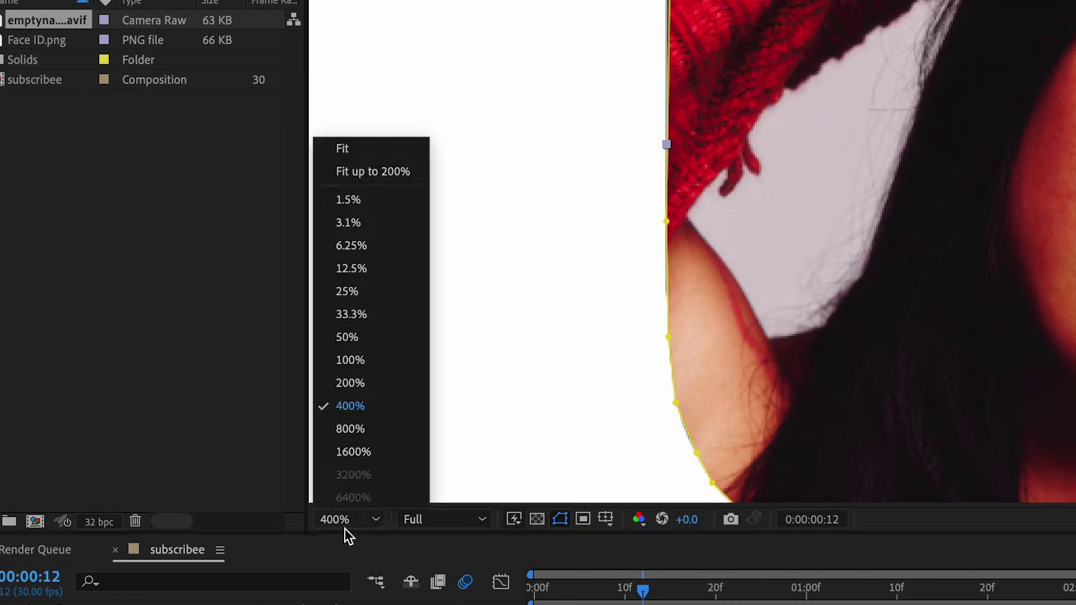
{"action": "left_click", "coordinate": [342, 151]}
{"action": "key", "text": "ctrl+shift+a"}
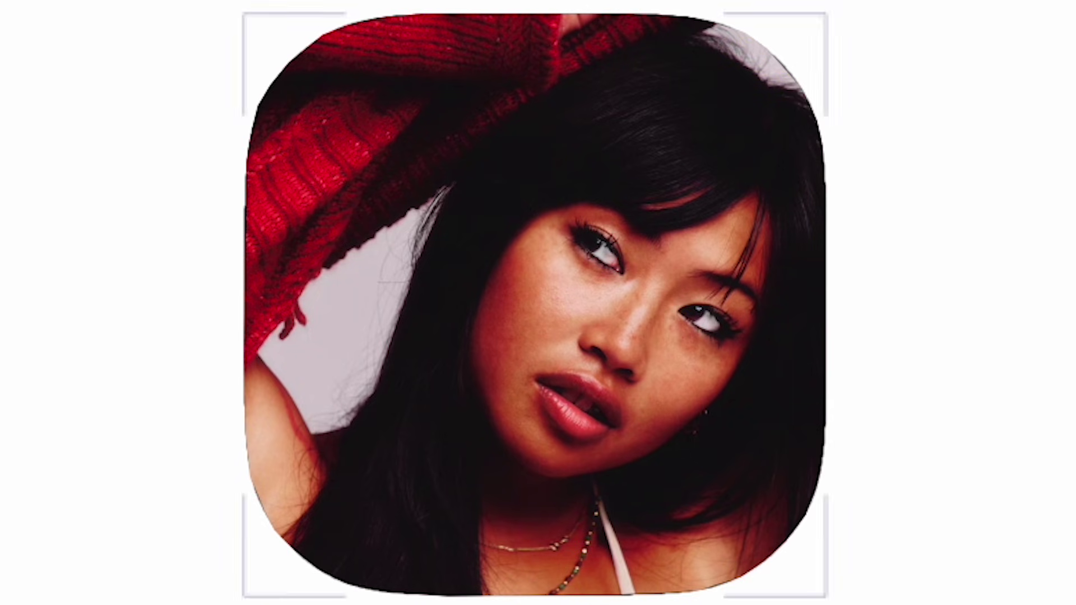
Step: Add a null object and make the null, the photo and the Face ID.png layer 3D
{"action": "left_click", "coordinate": [155, 38]}
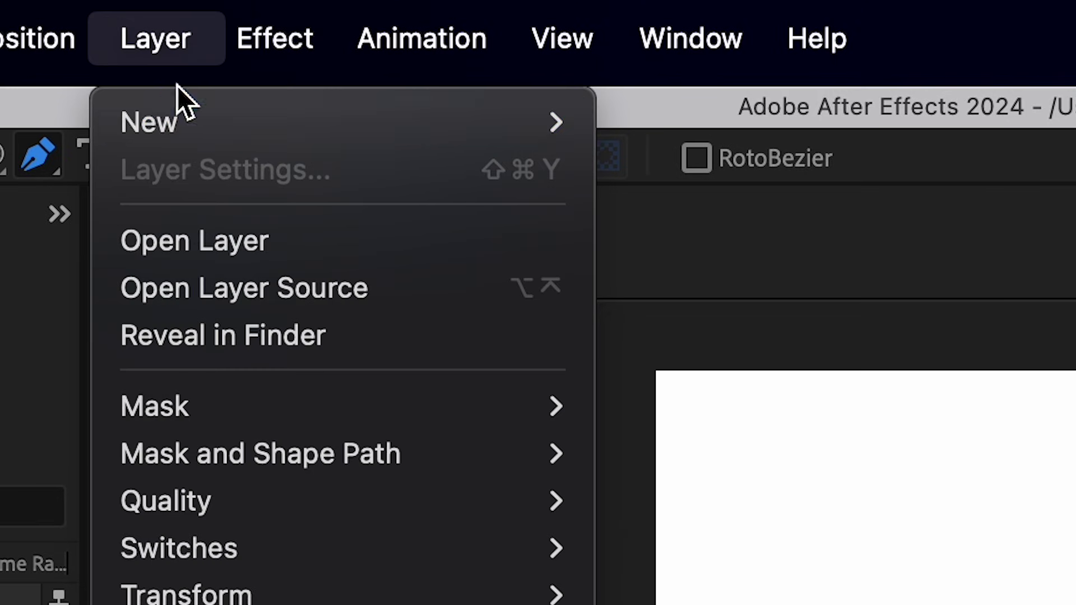
{"action": "mouse_move", "coordinate": [197, 127]}
{"action": "left_click", "coordinate": [750, 308]}
{"action": "left_click", "coordinate": [667, 218]}
{"action": "left_click", "coordinate": [667, 493]}
{"action": "scroll", "coordinate": [362, 459], "scroll_direction": "down", "scroll_amount": 1}
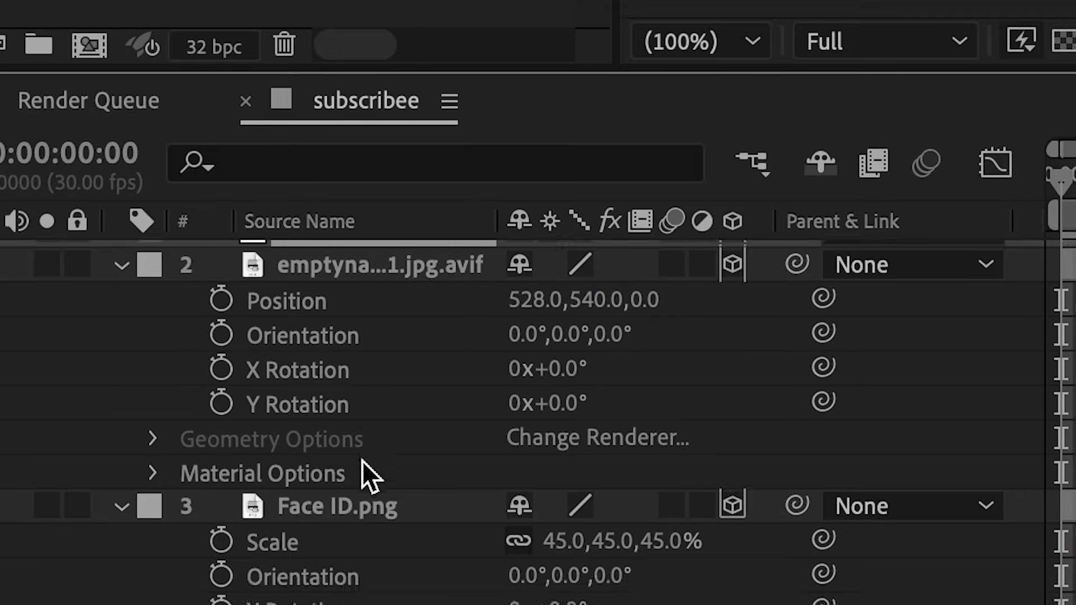
Step: Parent the photo layer and Face ID.png to Null 1
{"action": "left_click", "coordinate": [351, 330]}
{"action": "left_click", "coordinate": [358, 299], "text": "ctrl"}
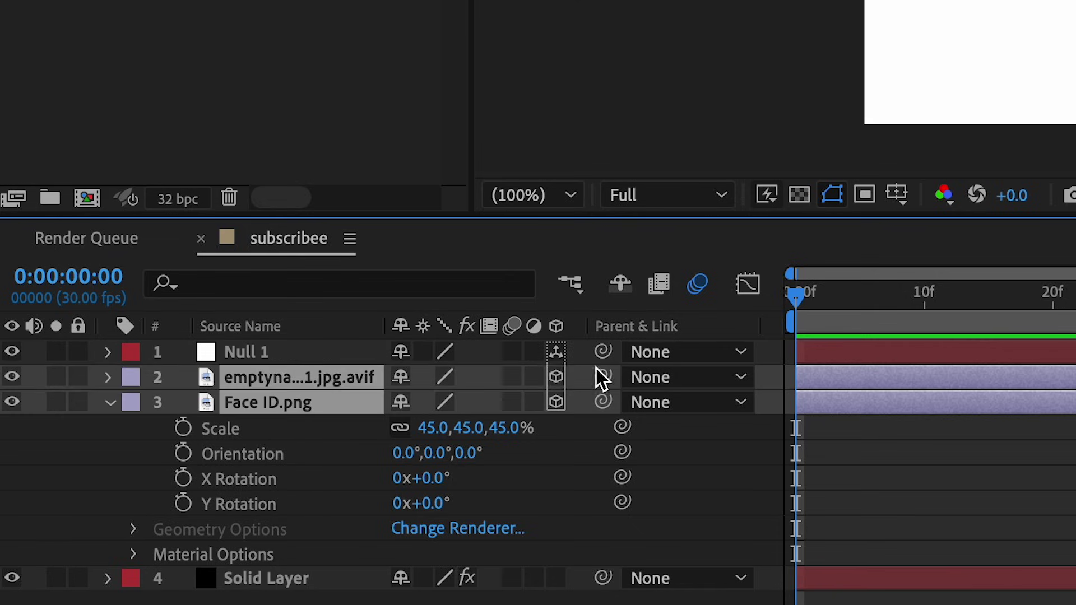
{"action": "left_click_drag", "start_coordinate": [600, 381], "coordinate": [318, 358]}
Step: Try spinning the parented layers with Null 1's Y Rotation, and return it to 0°
{"action": "left_click", "coordinate": [316, 359]}
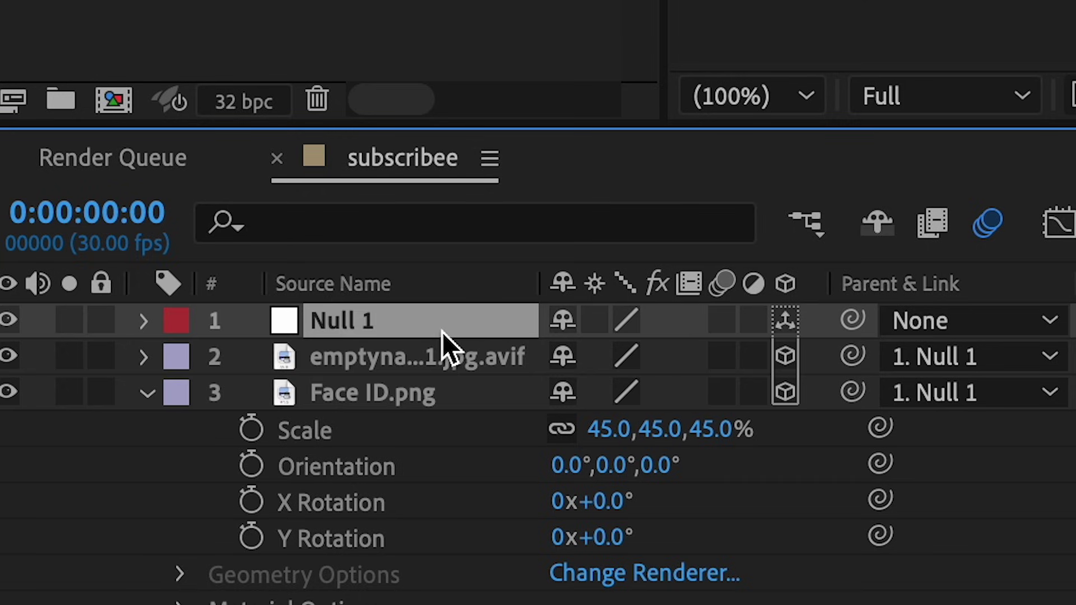
{"action": "key", "text": "r"}
{"action": "left_click_drag", "start_coordinate": [605, 429], "coordinate": [891, 454]}
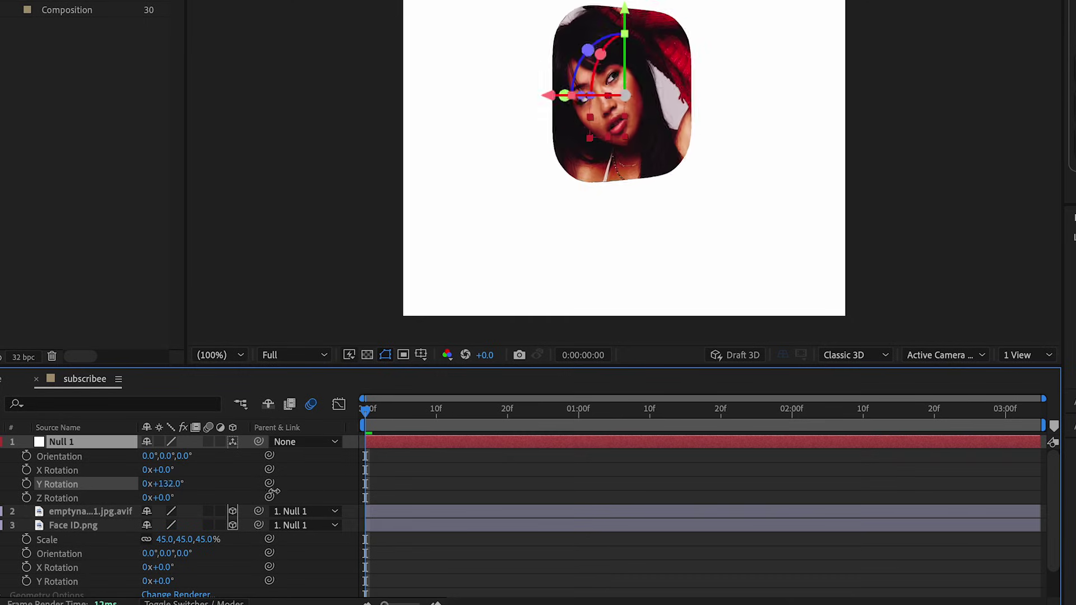
{"action": "left_click_drag", "start_coordinate": [274, 491], "coordinate": [247, 491]}
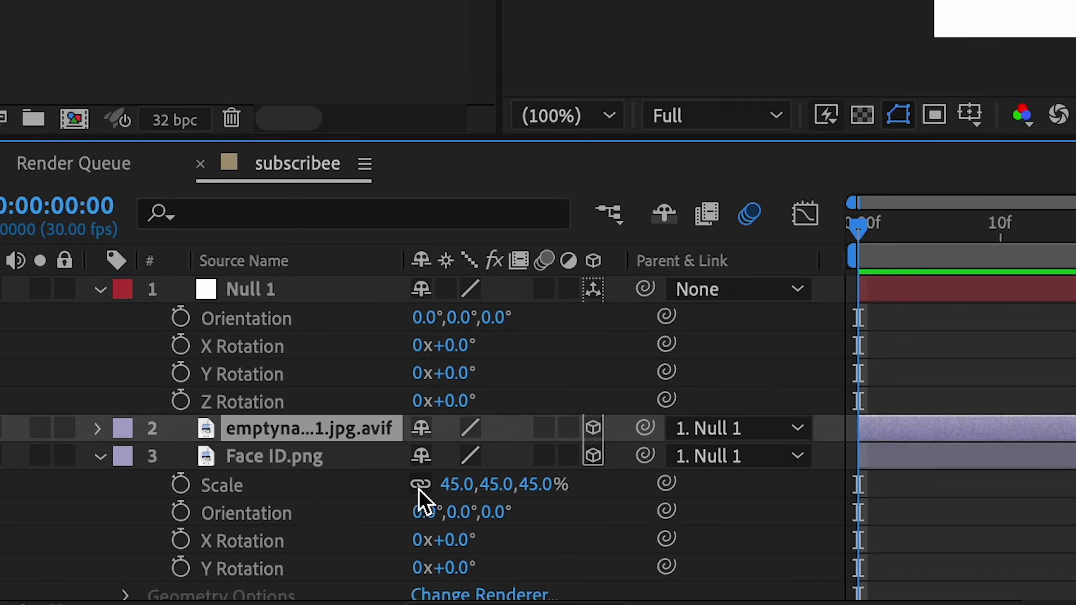
Step: Keyframe the photo layer's Opacity at 0% on 0:00:00:17 and at 100% one frame further
{"action": "key", "text": "t"}
{"action": "left_click_drag", "start_coordinate": [420, 471], "coordinate": [385, 480]}
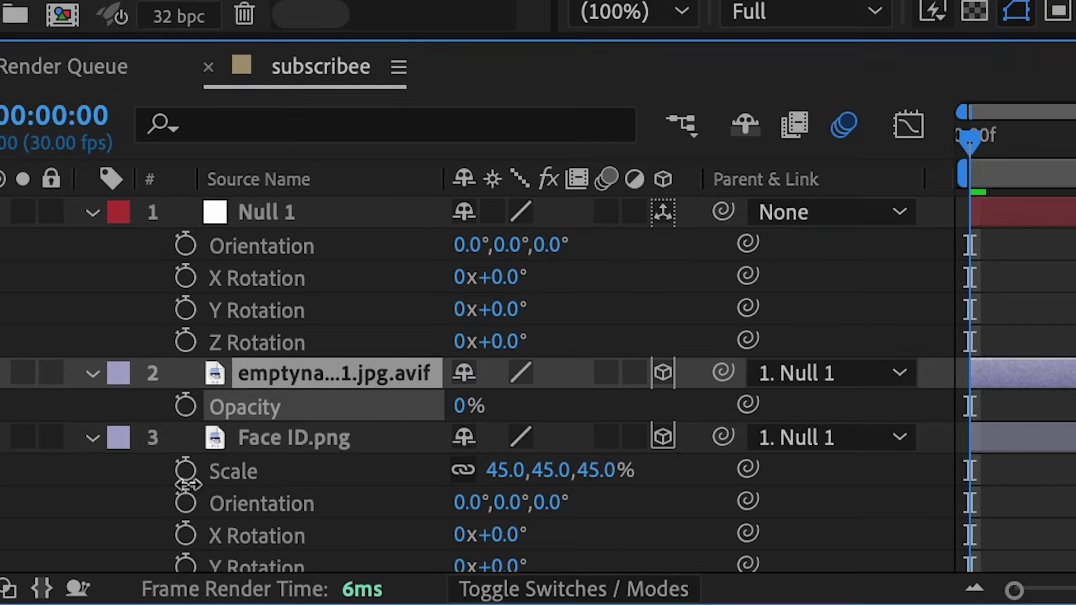
{"action": "key", "text": "space"}
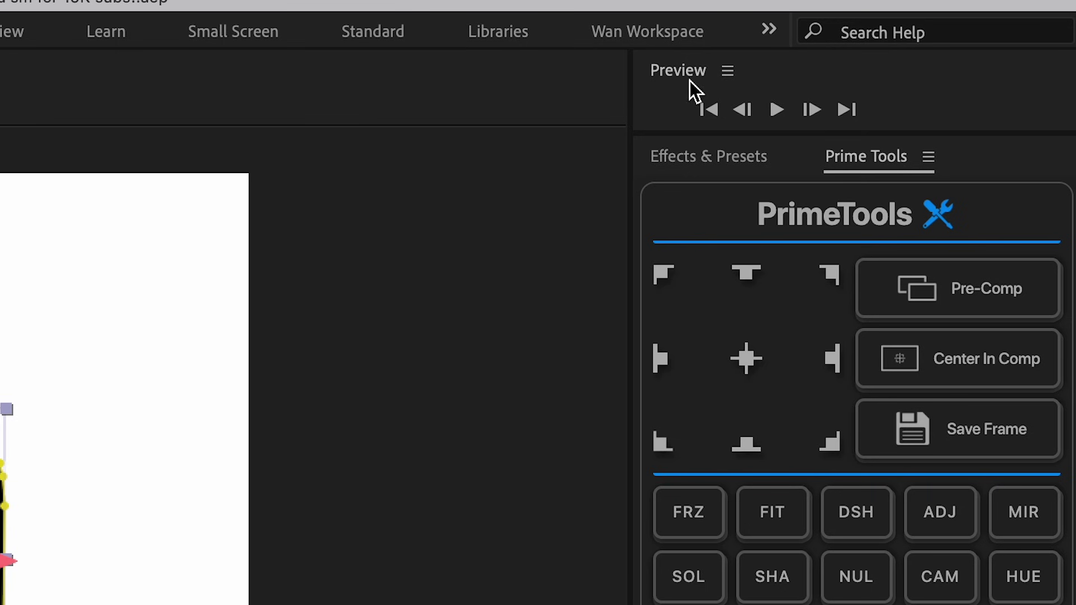
{"action": "left_click", "coordinate": [810, 110]}
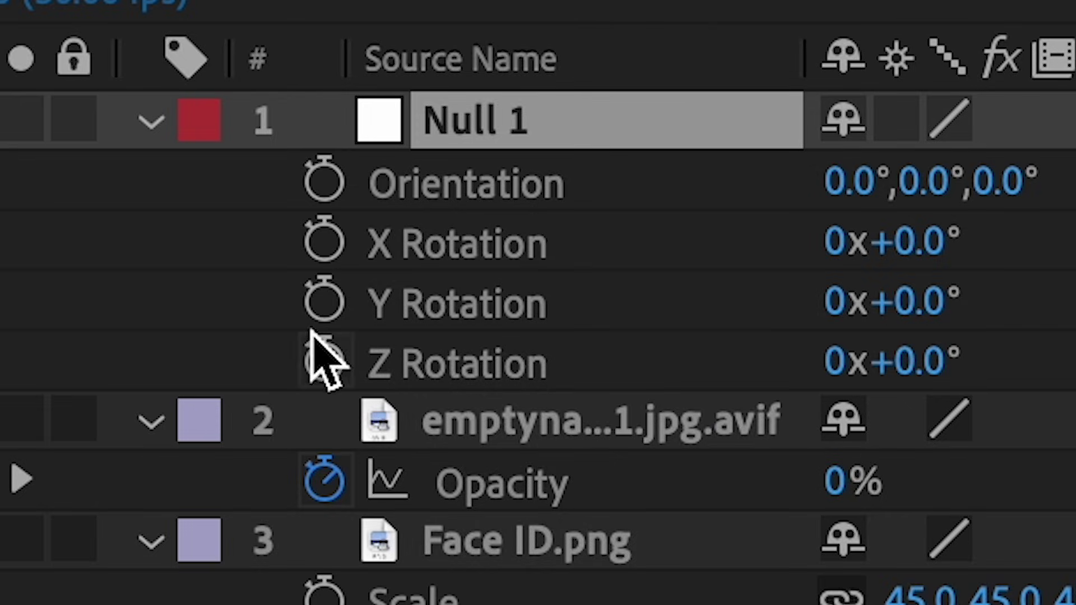
Step: Keyframe Null 1's Y Rotation from 0° at the start to 180° at 0:00:01:07
{"action": "left_click", "coordinate": [322, 310]}
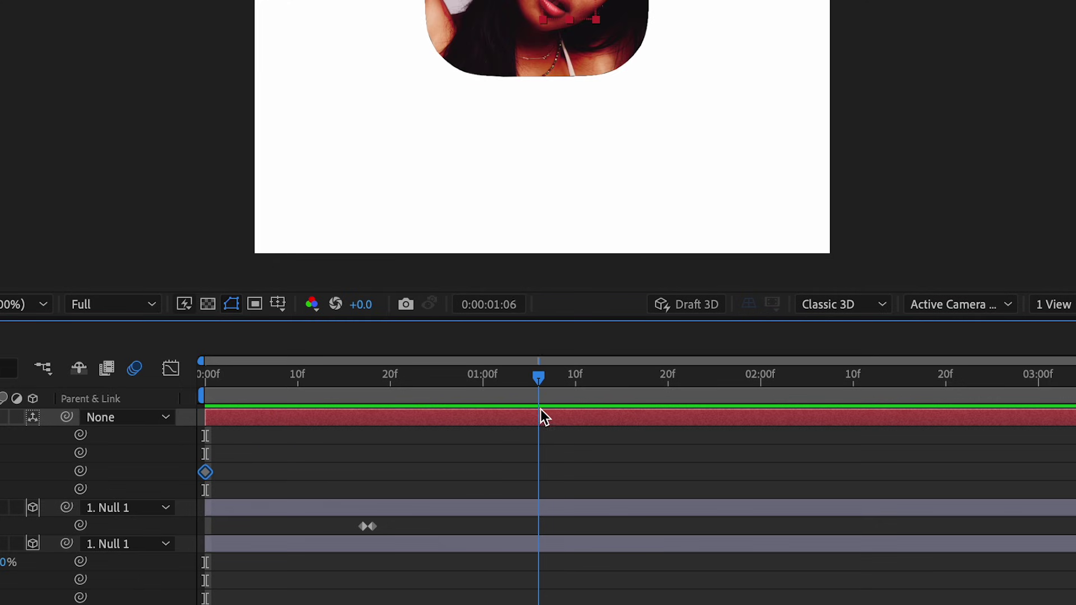
{"action": "left_click_drag", "start_coordinate": [237, 501], "coordinate": [133, 546]}
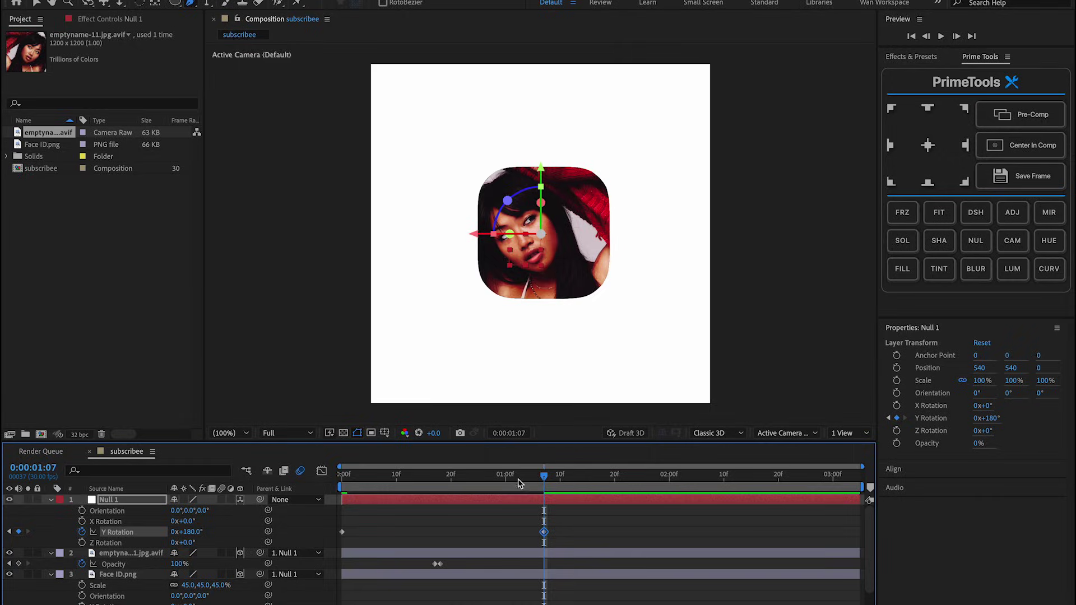
{"action": "left_click_drag", "start_coordinate": [674, 443], "coordinate": [569, 445]}
Step: Easy-ease Null 1's Y Rotation keyframes and lengthen both speed graph handles for a sharp peak at 0:00:00:17
{"action": "left_click_drag", "start_coordinate": [1046, 345], "coordinate": [151, 470]}
{"action": "key", "text": "F9"}
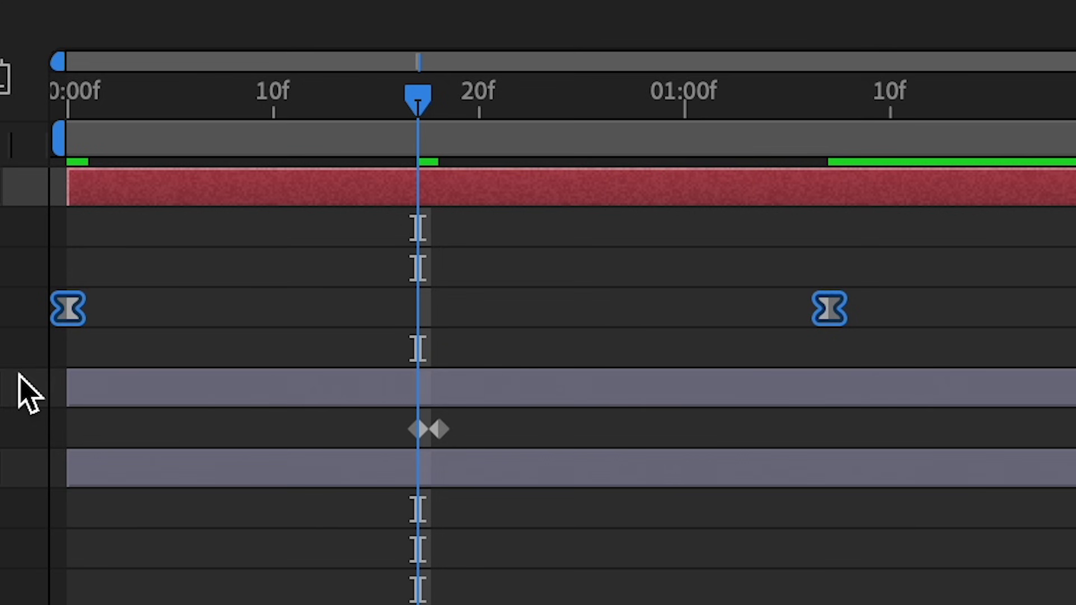
{"action": "left_click", "coordinate": [177, 166]}
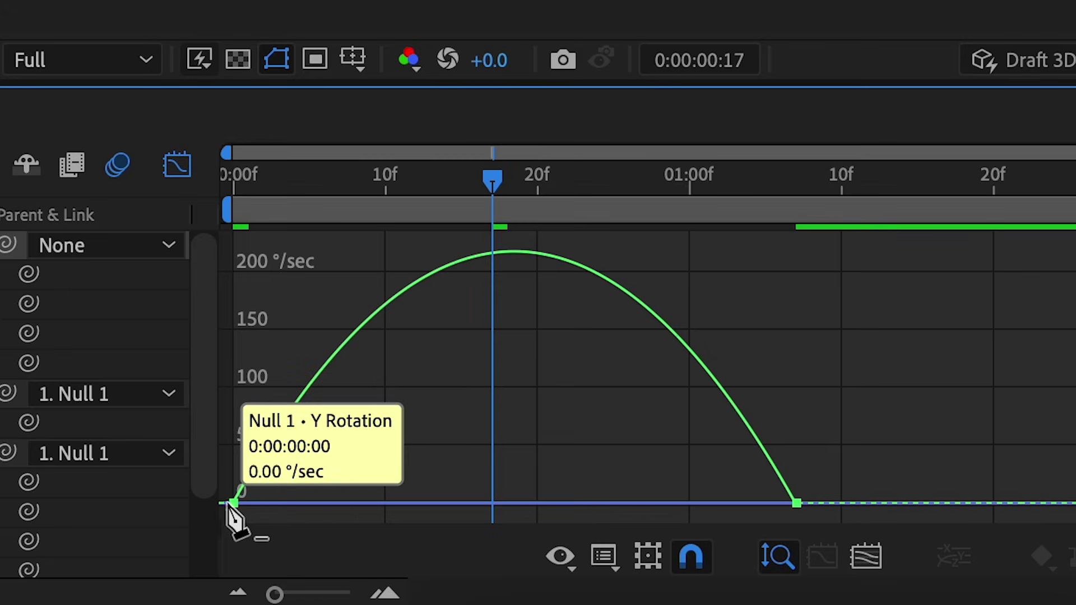
{"action": "left_click", "coordinate": [233, 503]}
{"action": "left_click_drag", "start_coordinate": [327, 503], "coordinate": [438, 503]}
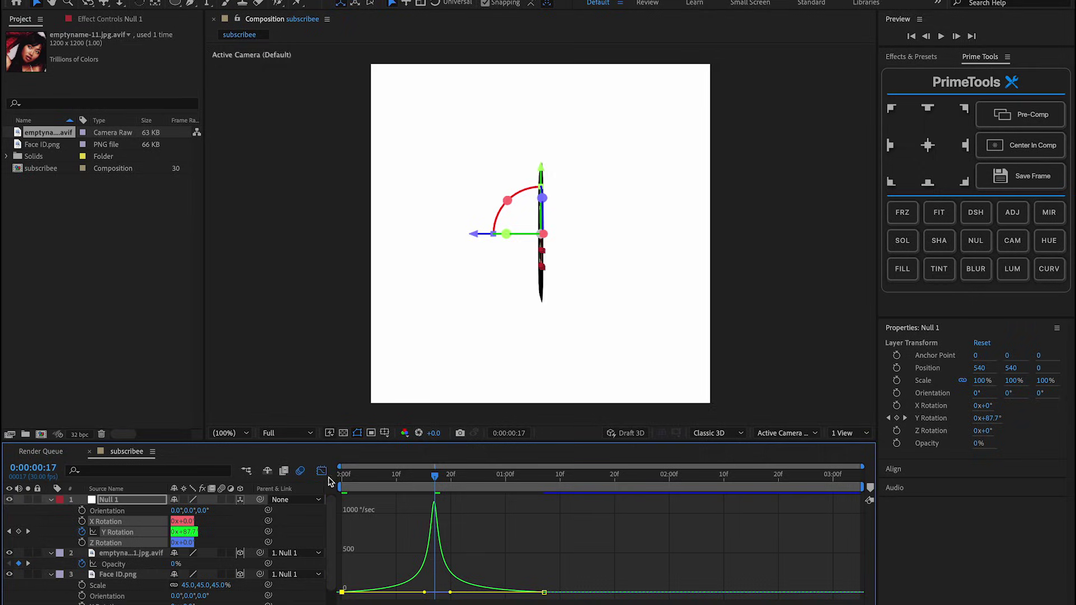
{"action": "left_click", "coordinate": [321, 470]}
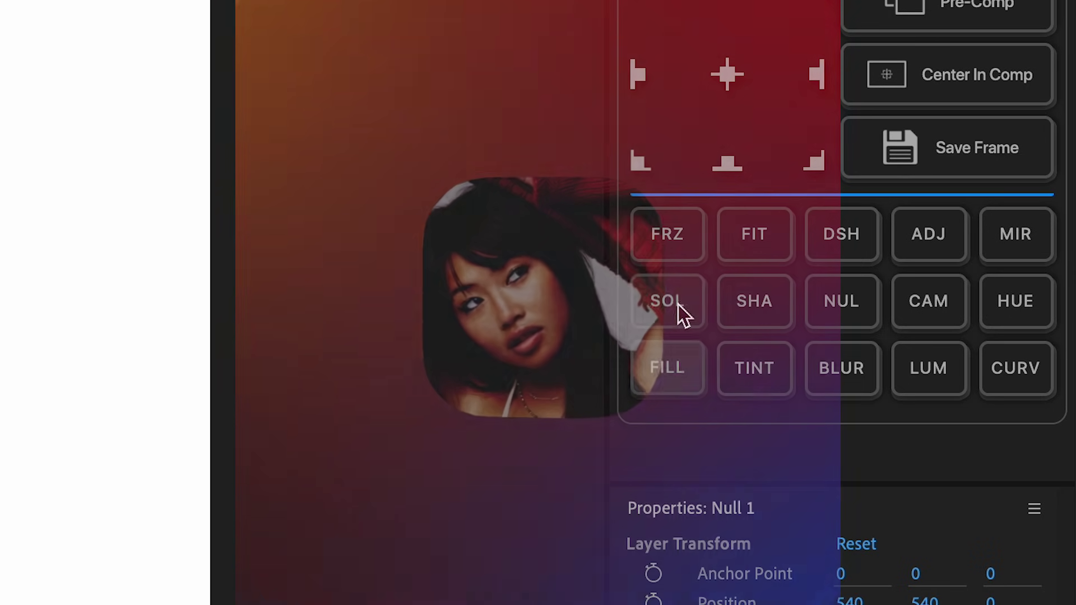
Step: Add a teal solid beneath the Face ID.png layer and draw a large circular mask on it around the photo
{"action": "left_click", "coordinate": [678, 306]}
{"action": "left_click_drag", "start_coordinate": [149, 504], "coordinate": [134, 546]}
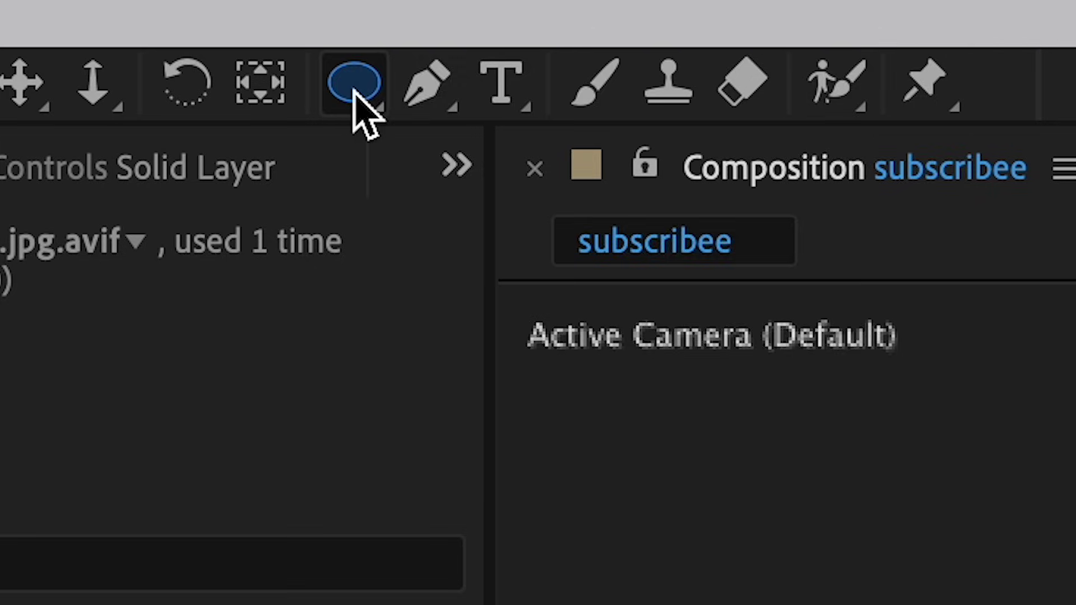
{"action": "left_click_drag", "start_coordinate": [353, 92], "coordinate": [685, 206]}
{"action": "left_click_drag", "start_coordinate": [685, 206], "coordinate": [690, 225]}
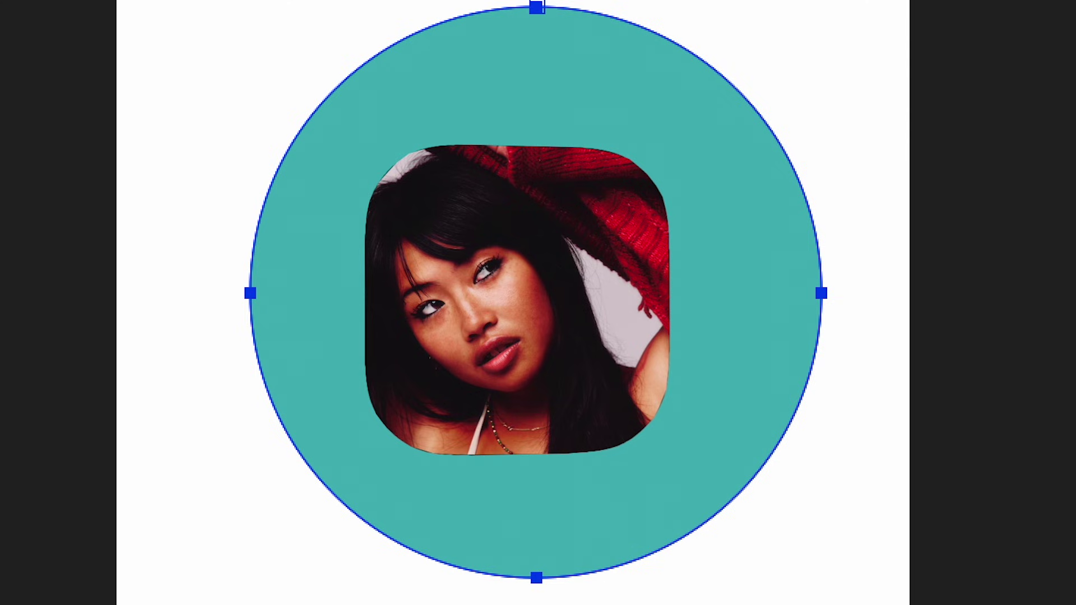
Step: Centre the circular solid's anchor point in its content and apply a 4-Color Gradient with Color 2 set to red
{"action": "right_click", "coordinate": [227, 576]}
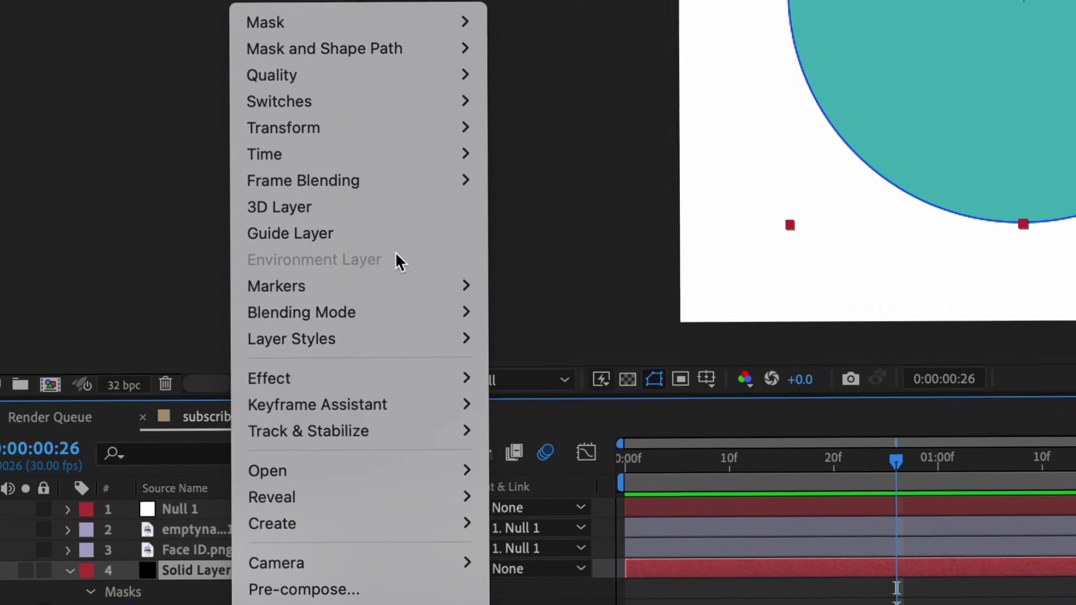
{"action": "mouse_move", "coordinate": [335, 130]}
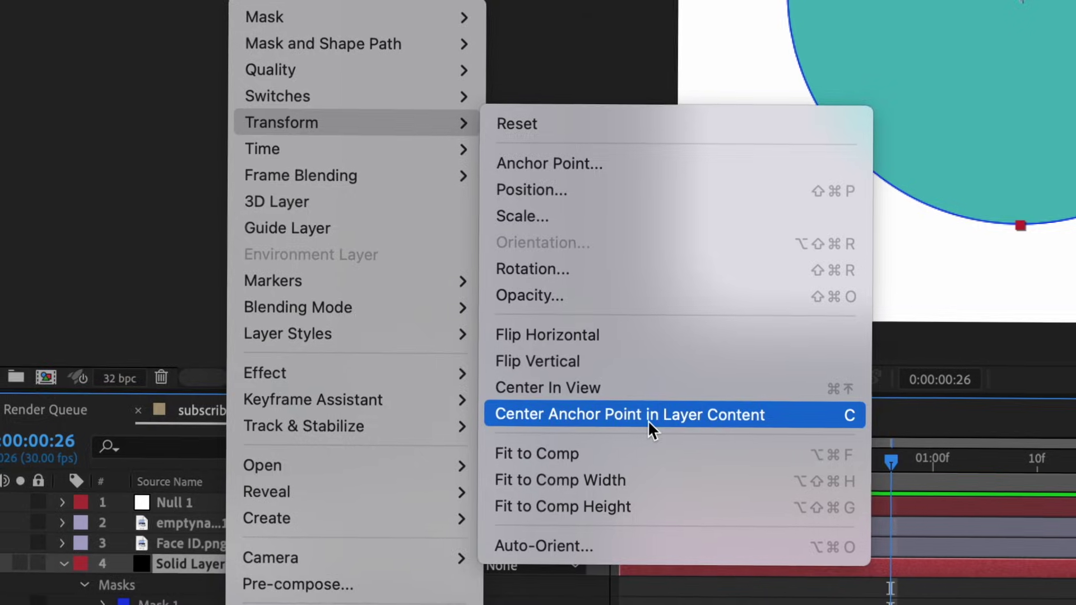
{"action": "left_click", "coordinate": [649, 417]}
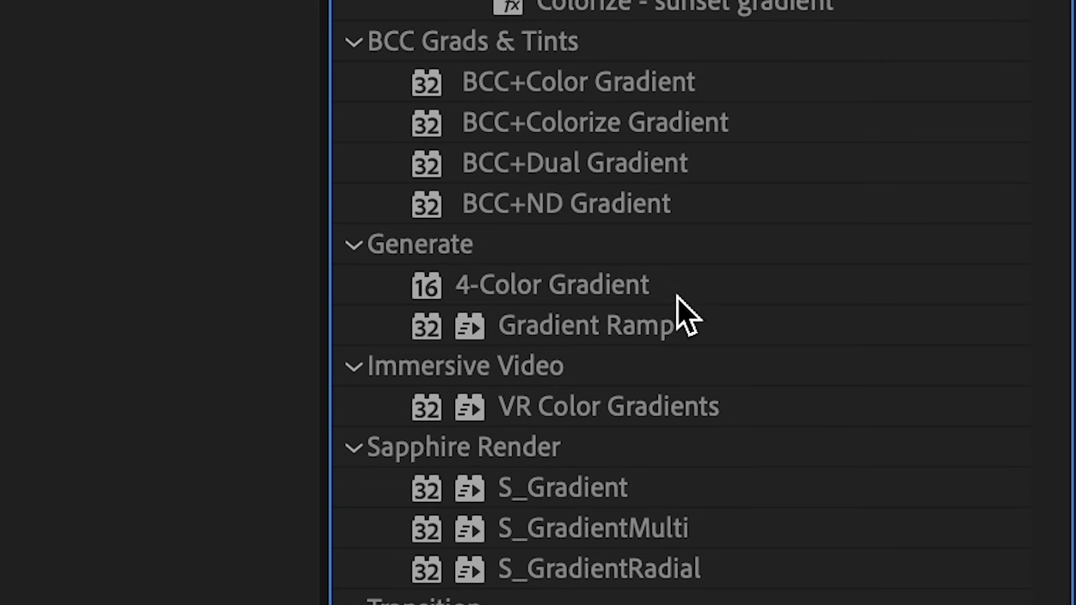
{"action": "left_click", "coordinate": [587, 294]}
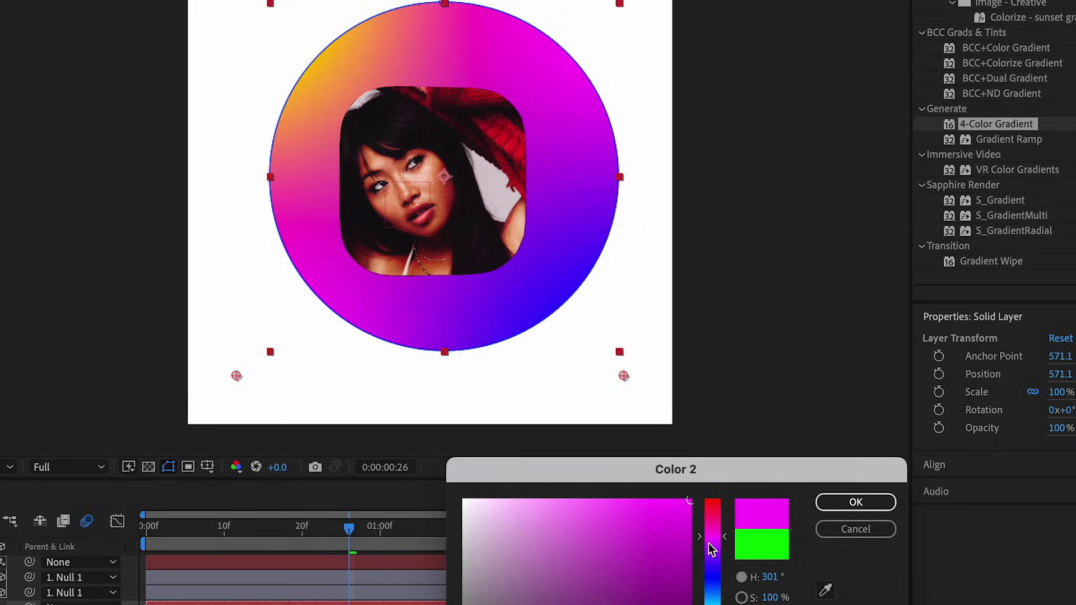
{"action": "left_click_drag", "start_coordinate": [711, 549], "coordinate": [712, 498]}
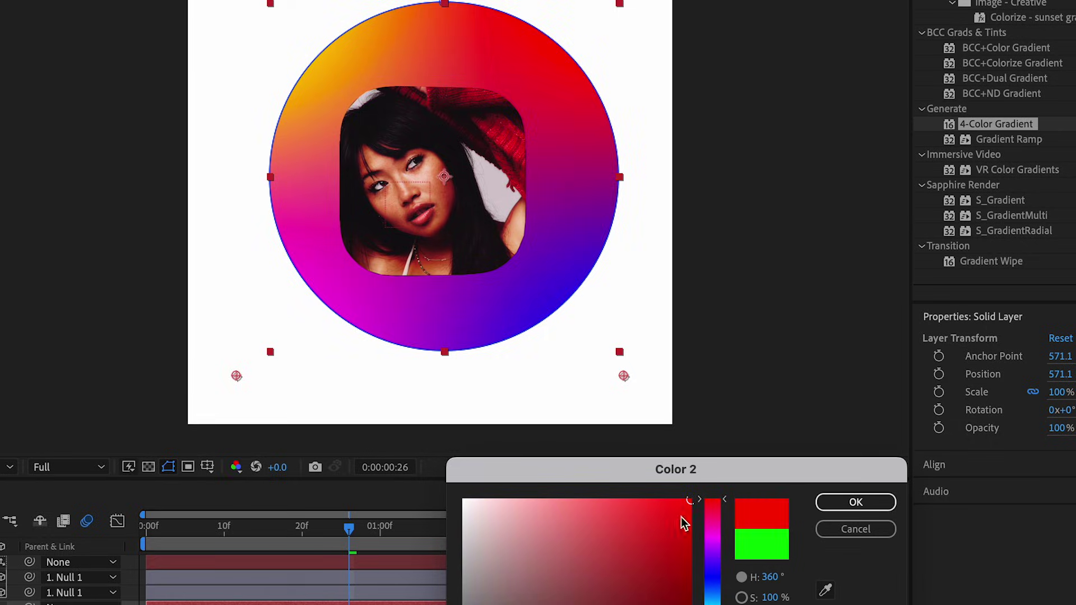
{"action": "left_click", "coordinate": [865, 500]}
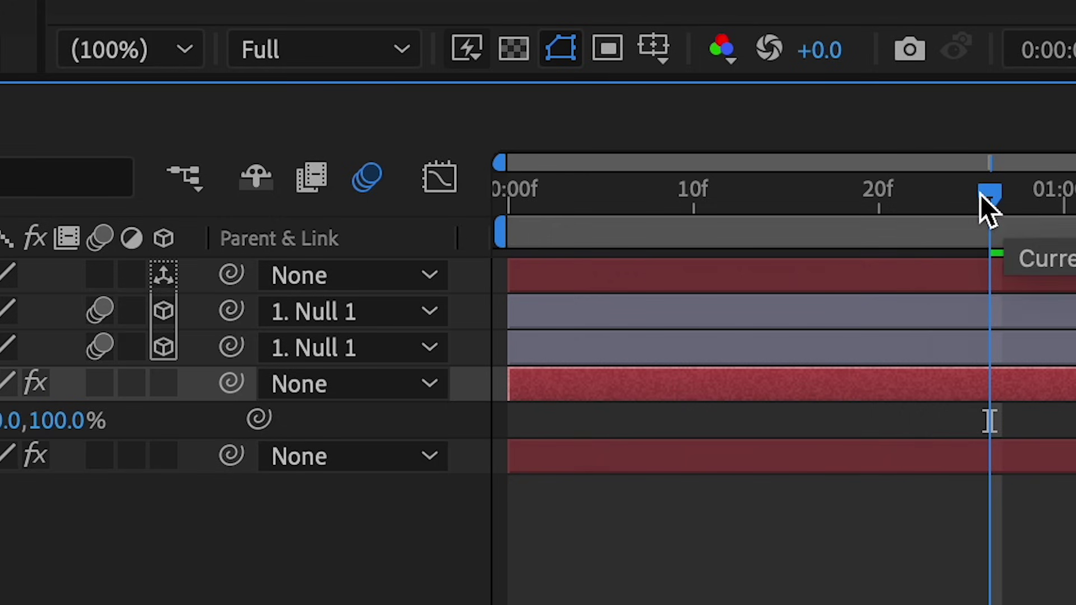
Step: Set the gradient circle layer's Scale to 0% at the start of the timeline
{"action": "left_click_drag", "start_coordinate": [348, 529], "coordinate": [144, 543]}
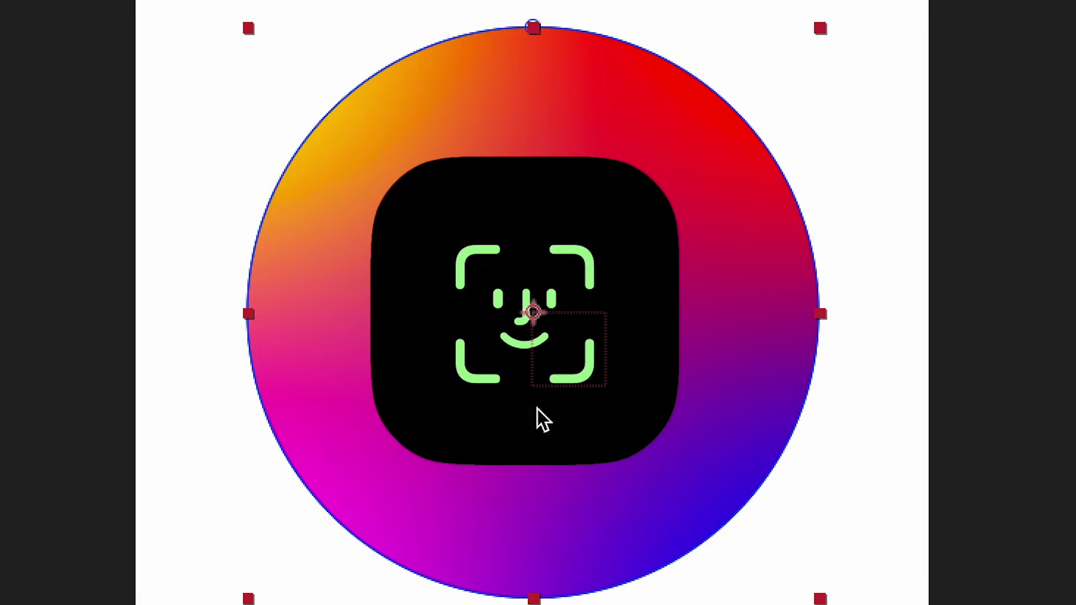
{"action": "left_click", "coordinate": [540, 305]}
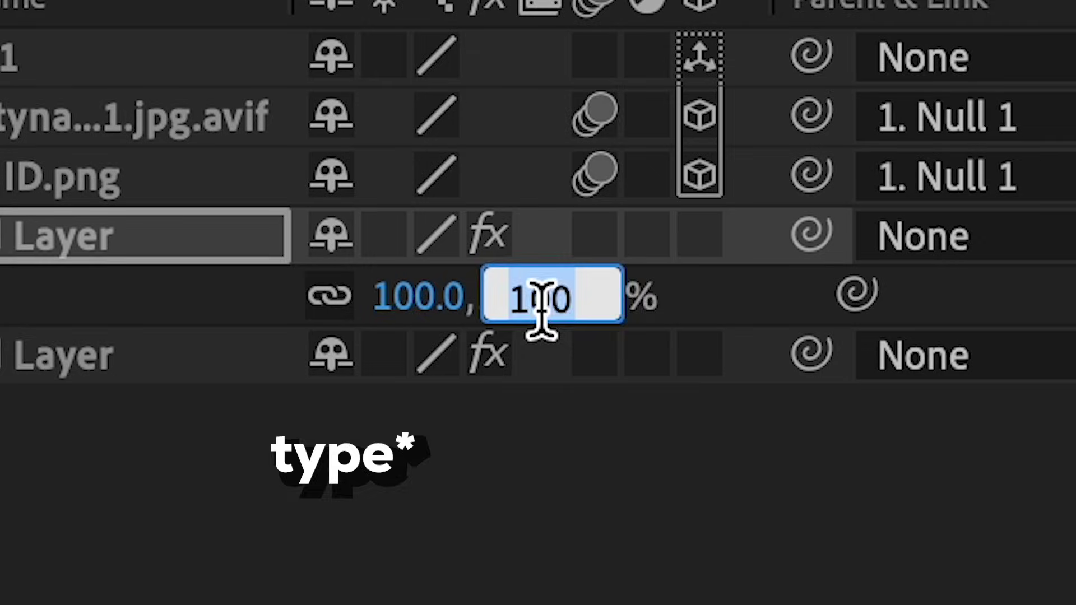
{"action": "type", "text": "00"}
{"action": "key", "text": "Return"}
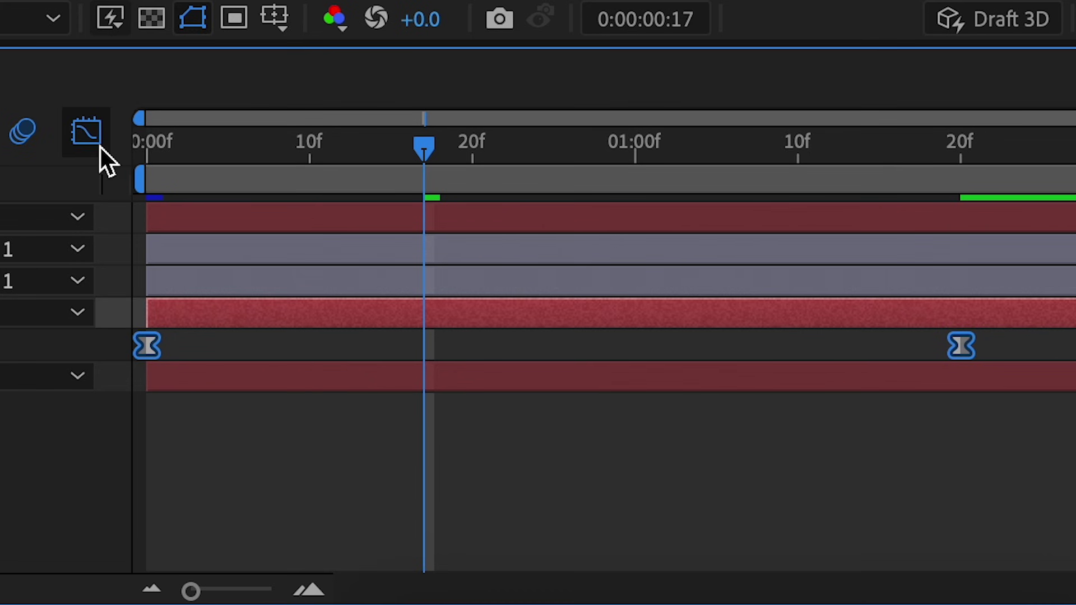
Step: Lengthen both speed graph handles of the circle's Scale keyframes for a sharp peak at 0:00:00:17 and preview the animation
{"action": "left_click", "coordinate": [321, 470]}
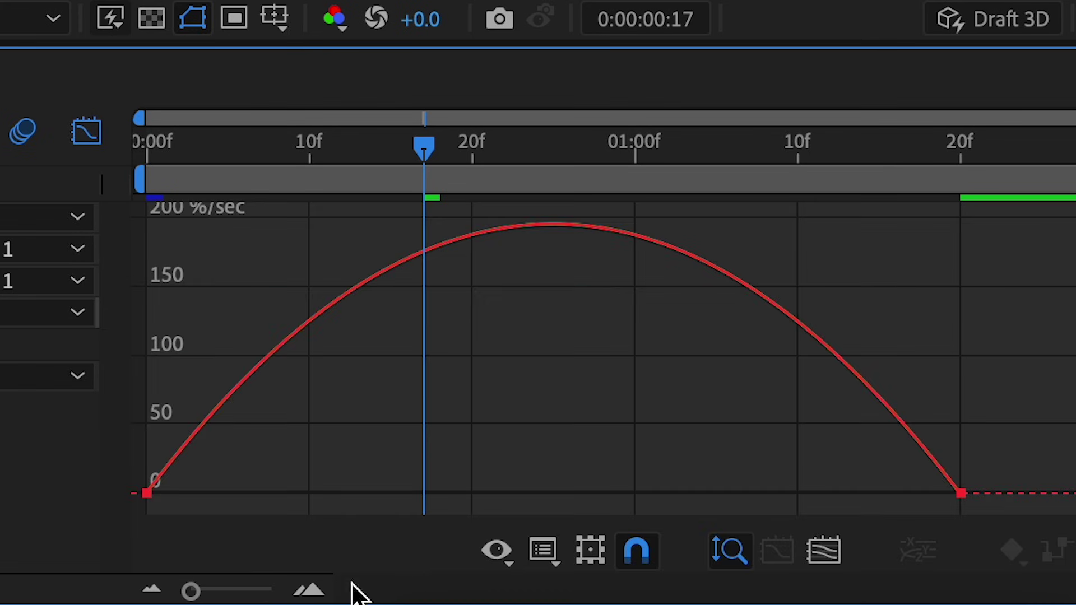
{"action": "left_click", "coordinate": [148, 493]}
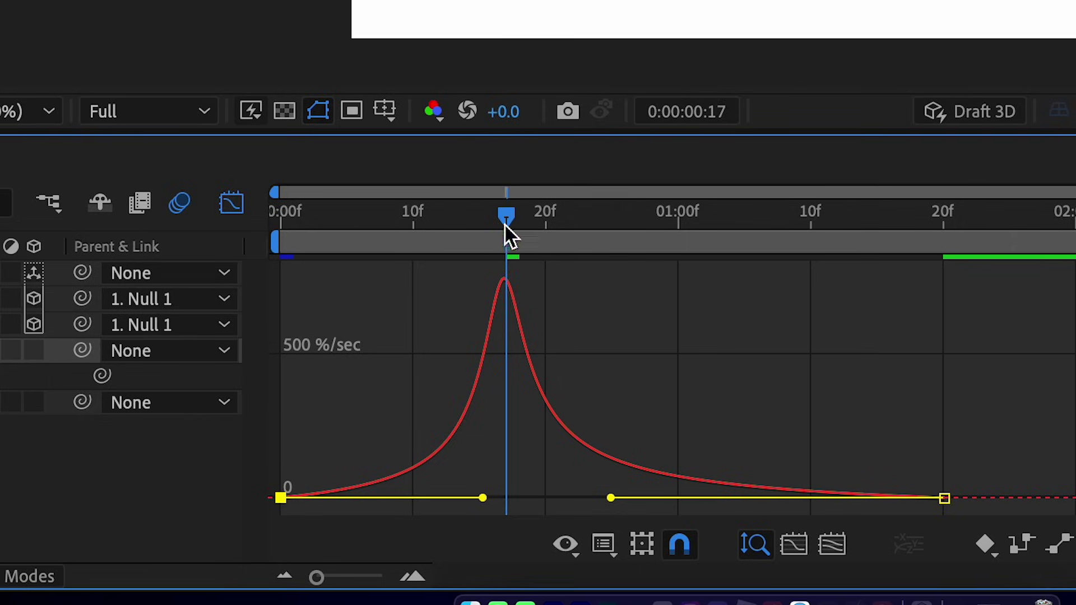
{"action": "left_click_drag", "start_coordinate": [424, 147], "coordinate": [243, 151]}
{"action": "left_click_drag", "start_coordinate": [361, 223], "coordinate": [280, 219]}
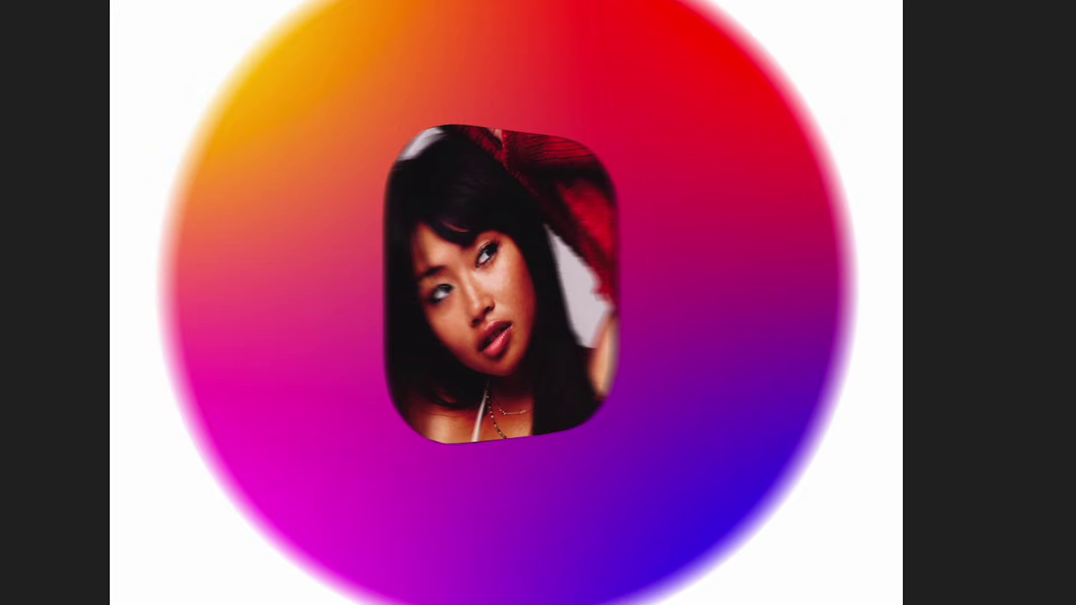
{"action": "key", "text": "space"}
{"action": "left_click", "coordinate": [230, 203]}
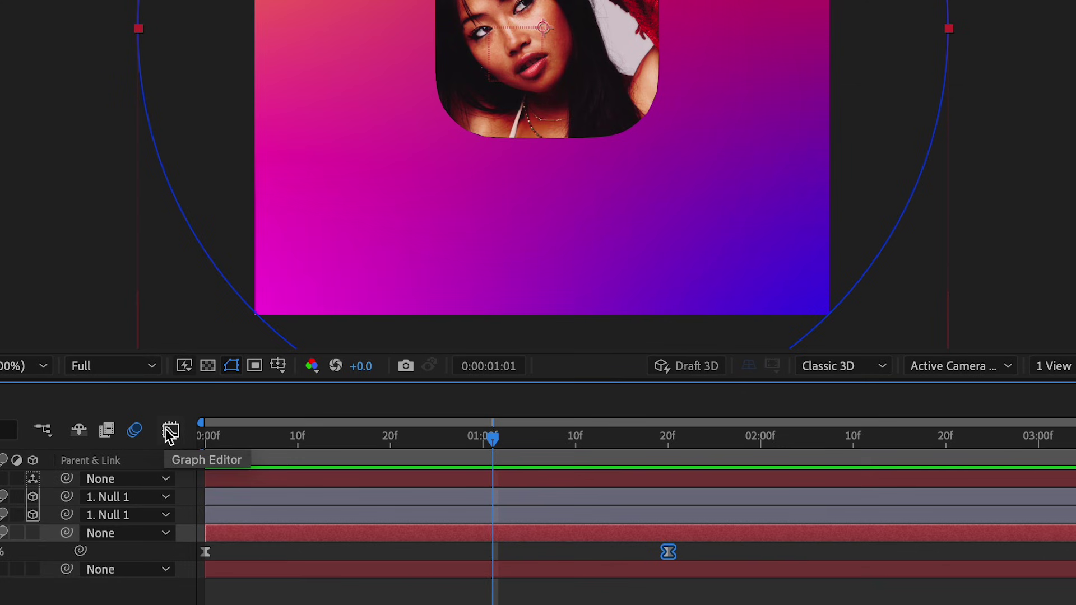
Step: Duplicate the gradient circle layer and change Color 3 of the copy's 4-Color Gradient to a dark maroon
{"action": "left_click", "coordinate": [238, 536]}
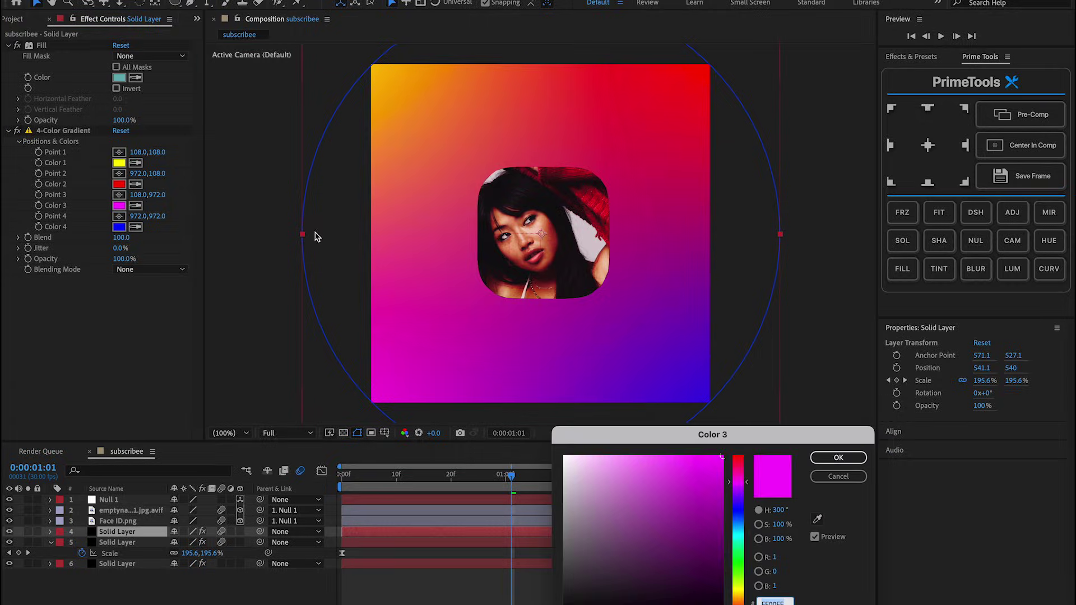
{"action": "left_click_drag", "start_coordinate": [739, 533], "coordinate": [737, 455]}
{"action": "left_click_drag", "start_coordinate": [703, 498], "coordinate": [708, 583]}
{"action": "left_click", "coordinate": [984, 477]}
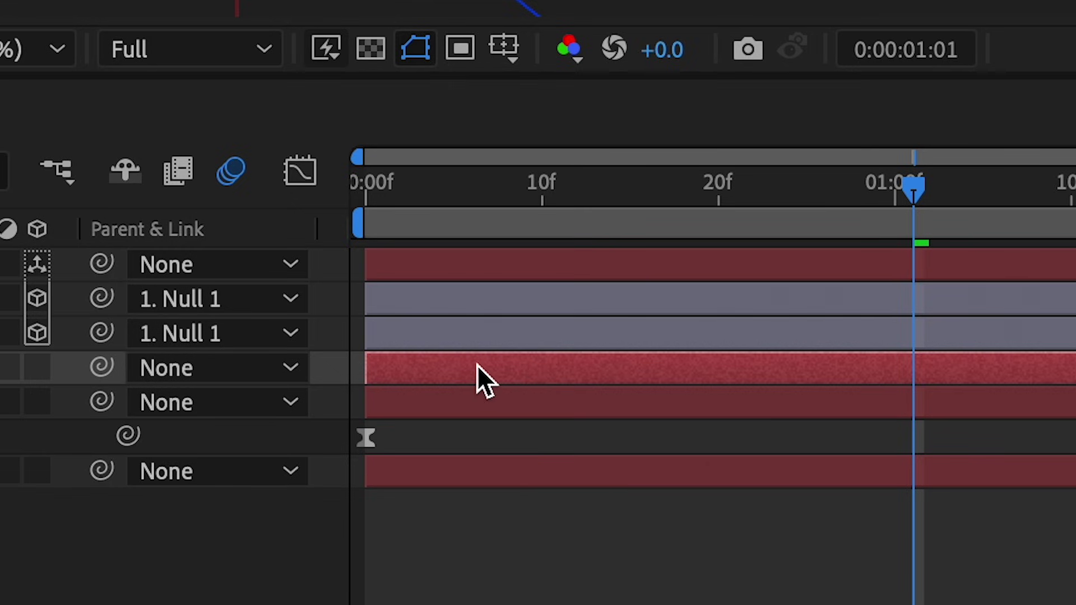
Step: Shift the recoloured circle layer to start about 6 frames in, preview the timing and duplicate the layer
{"action": "left_click_drag", "start_coordinate": [476, 365], "coordinate": [580, 368]}
{"action": "key", "text": "space"}
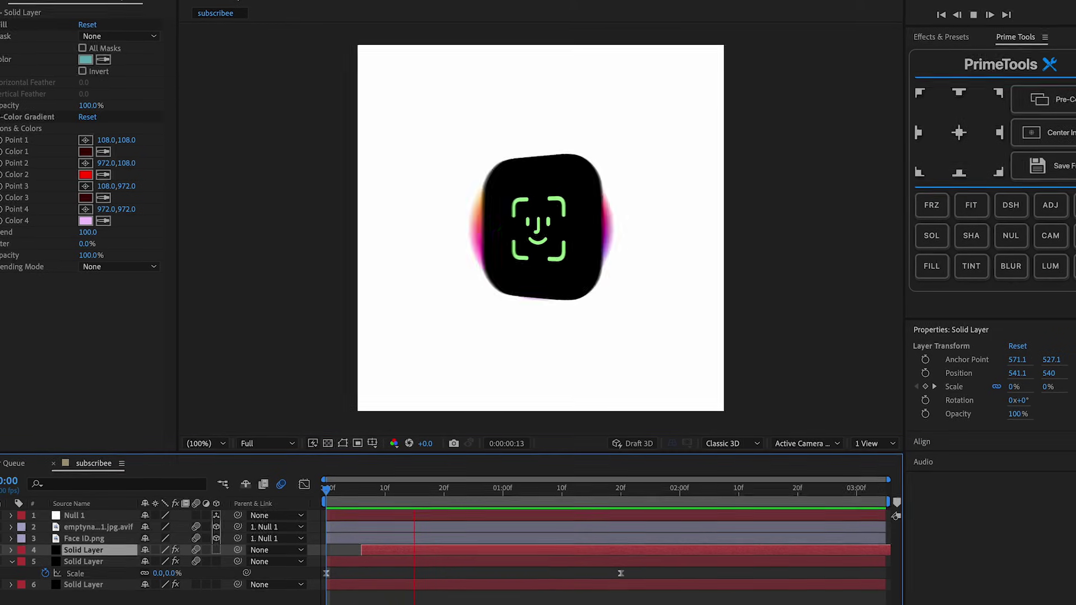
{"action": "key", "text": "space"}
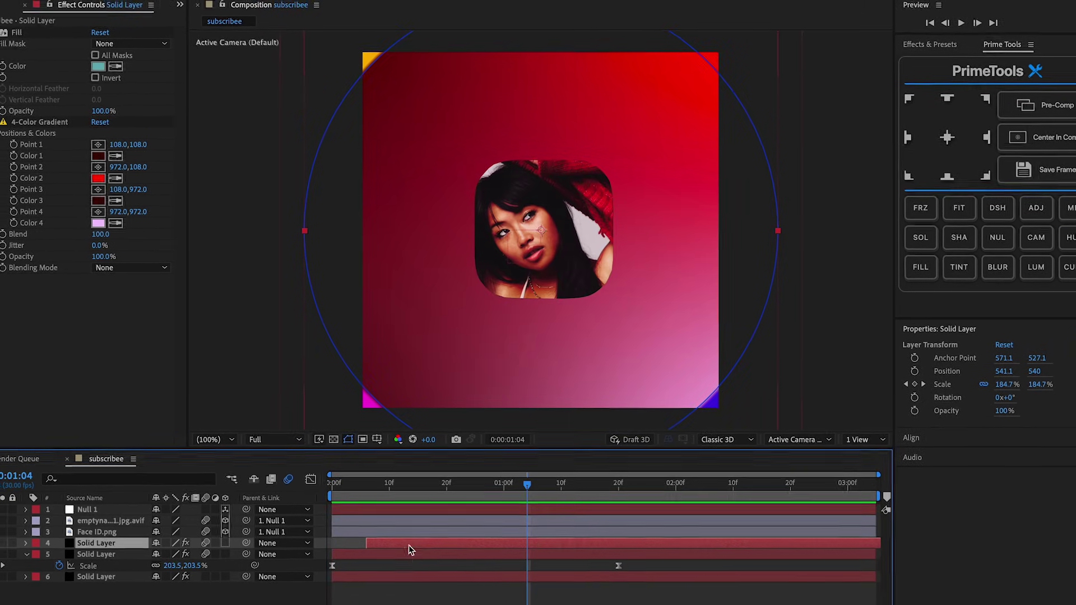
{"action": "key", "text": "ctrl+d"}
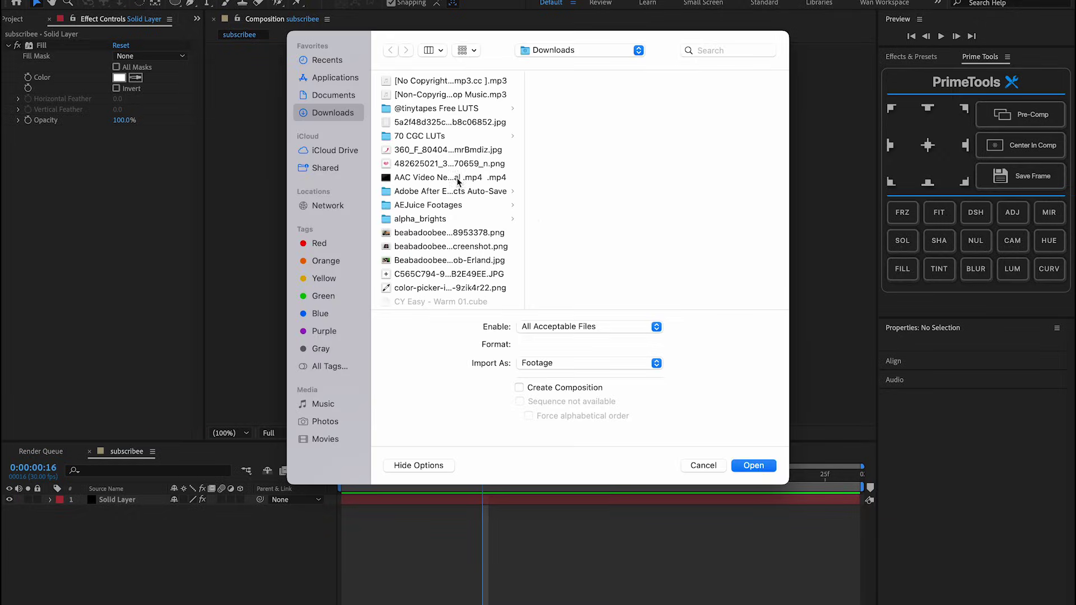
Step: Import Notification Template.png from Downloads and place it above the white background solid at 47% scale
{"action": "left_click", "coordinate": [457, 181]}
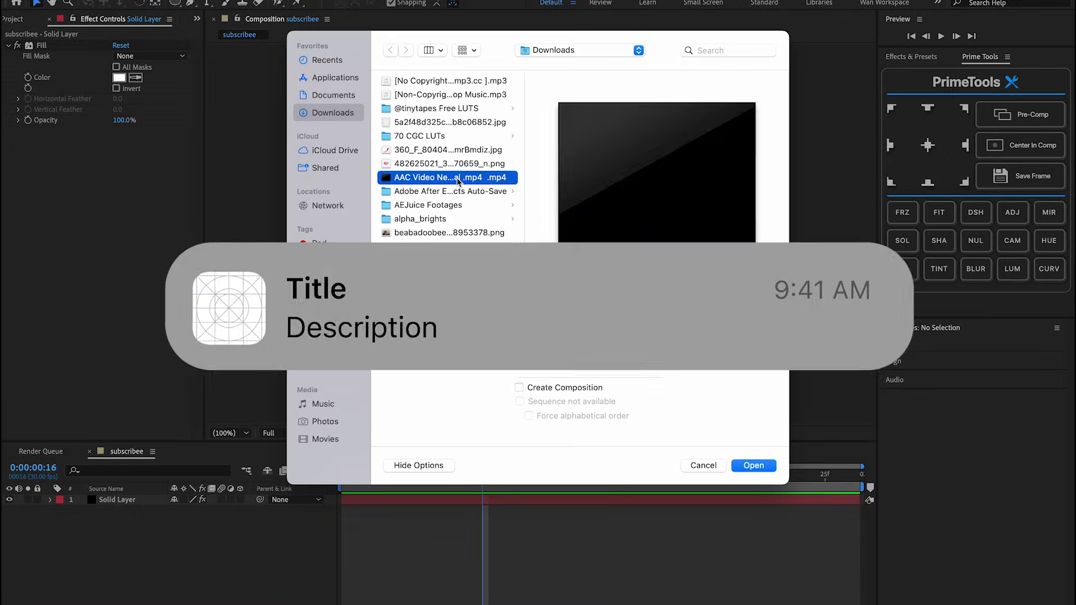
{"action": "key", "text": "Down"}
{"action": "key", "text": "Down"}
{"action": "key", "text": "Down"}
{"action": "key", "text": "Down"}
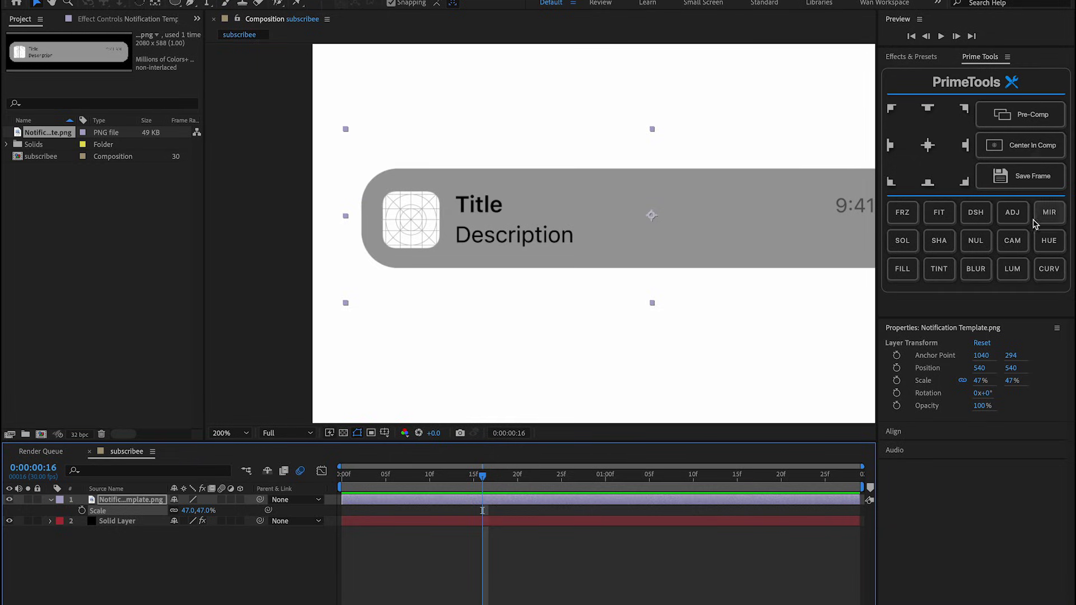
Step: Create a new solid layer coloured with the gray sampled from the notification banner
{"action": "left_click", "coordinate": [161, 22]}
{"action": "mouse_move", "coordinate": [177, 63]}
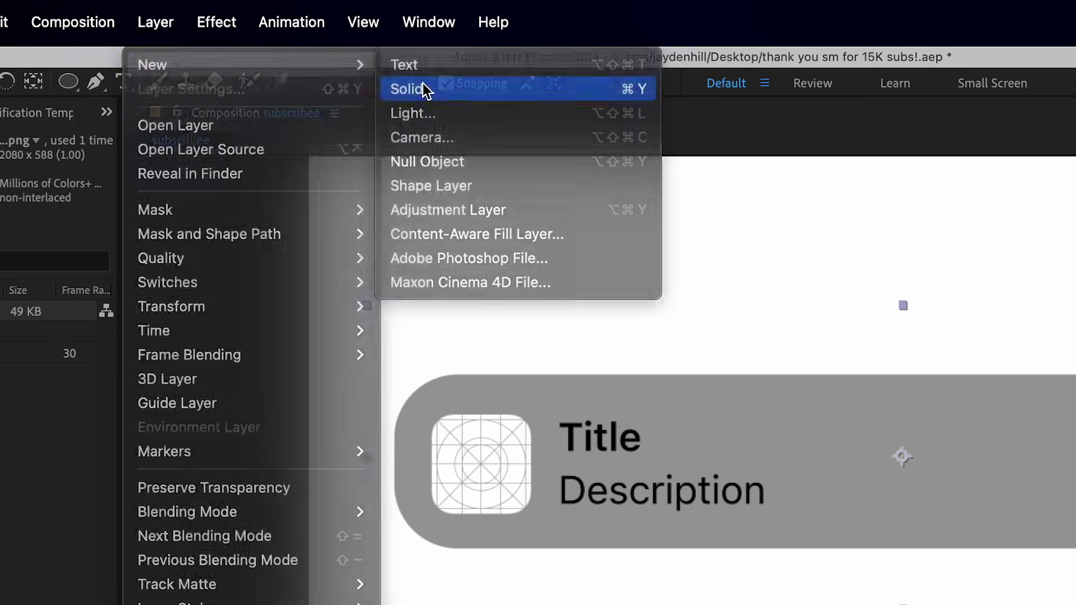
{"action": "left_click", "coordinate": [426, 90]}
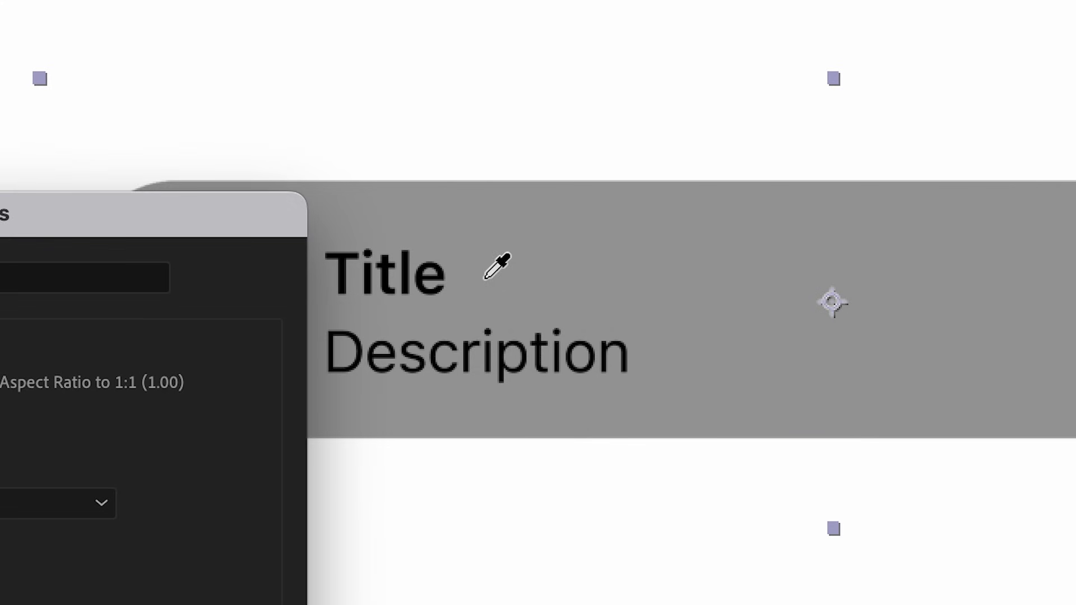
{"action": "left_click", "coordinate": [514, 216]}
{"action": "left_click", "coordinate": [410, 431]}
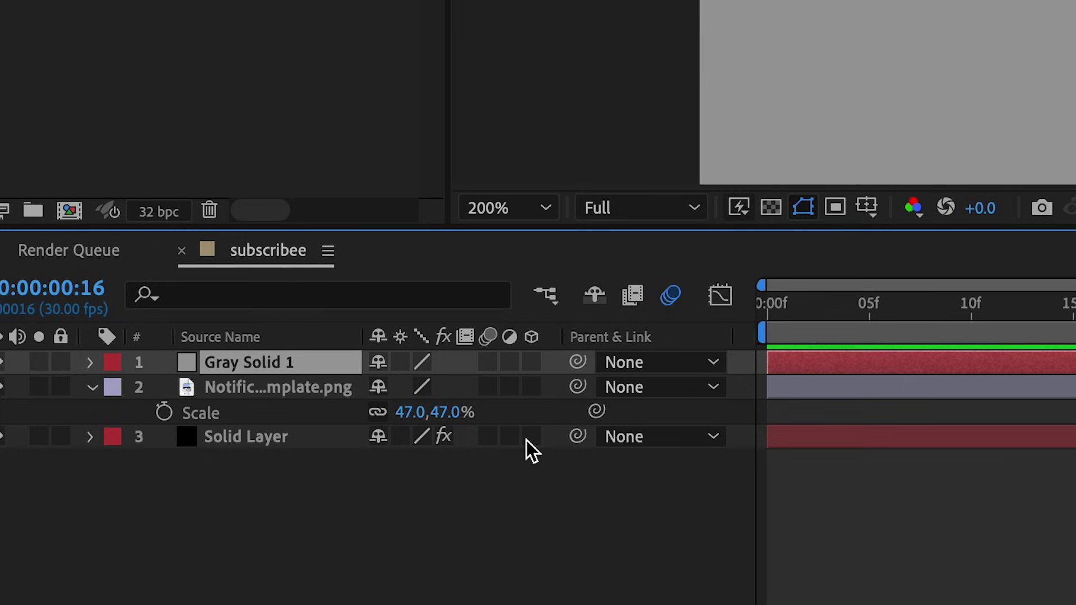
Step: Lower the gray solid's Opacity to 43% and draw a Pen tool mask around the word Title
{"action": "key", "text": "t"}
{"action": "left_click_drag", "start_coordinate": [391, 386], "coordinate": [305, 410]}
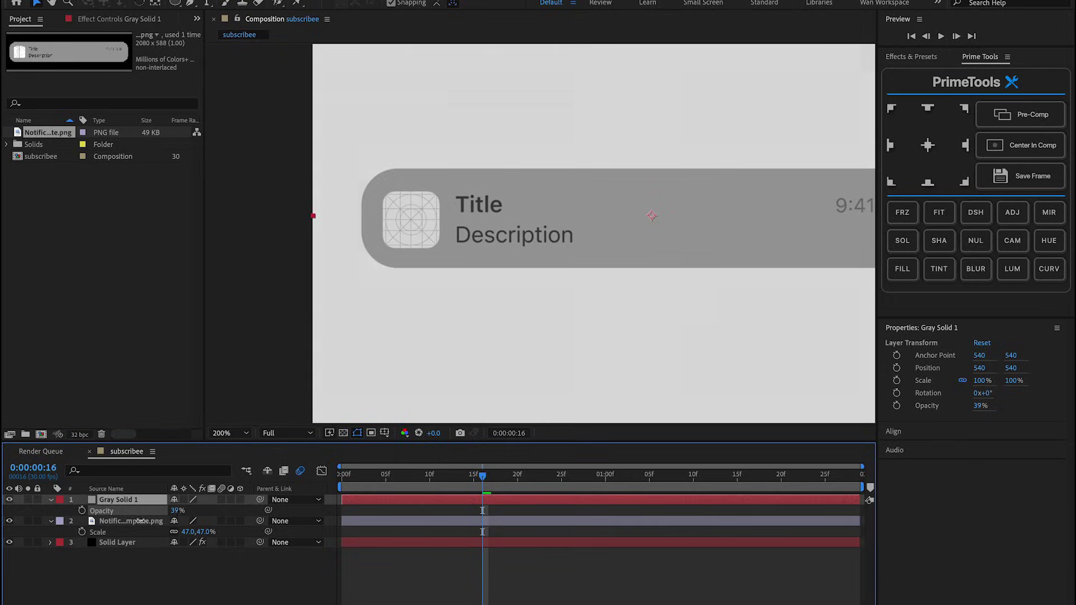
{"action": "left_click_drag", "start_coordinate": [140, 521], "coordinate": [143, 523]}
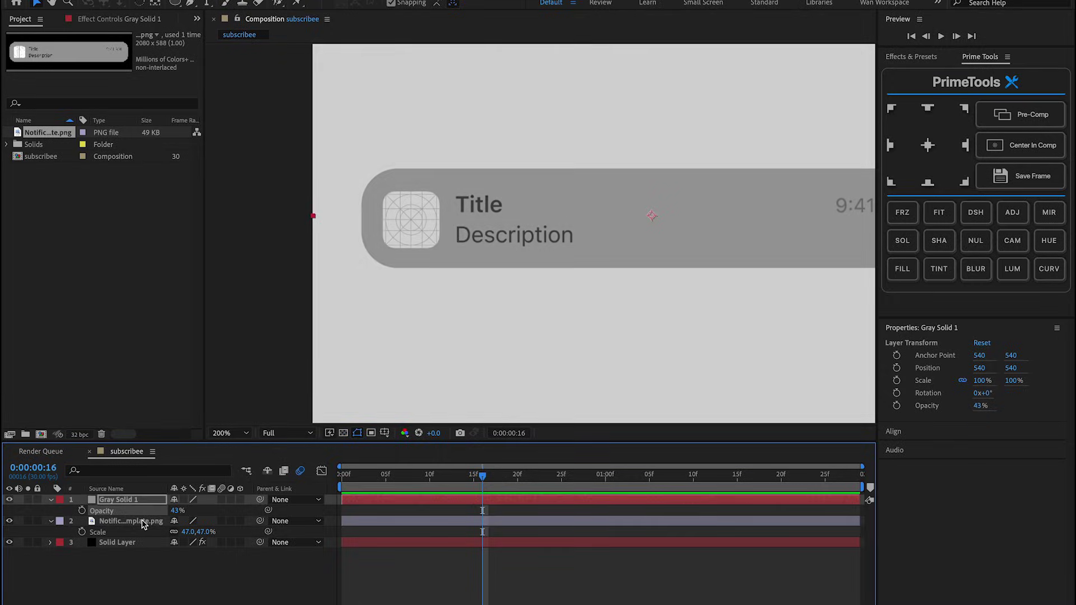
{"action": "left_click", "coordinate": [191, 5]}
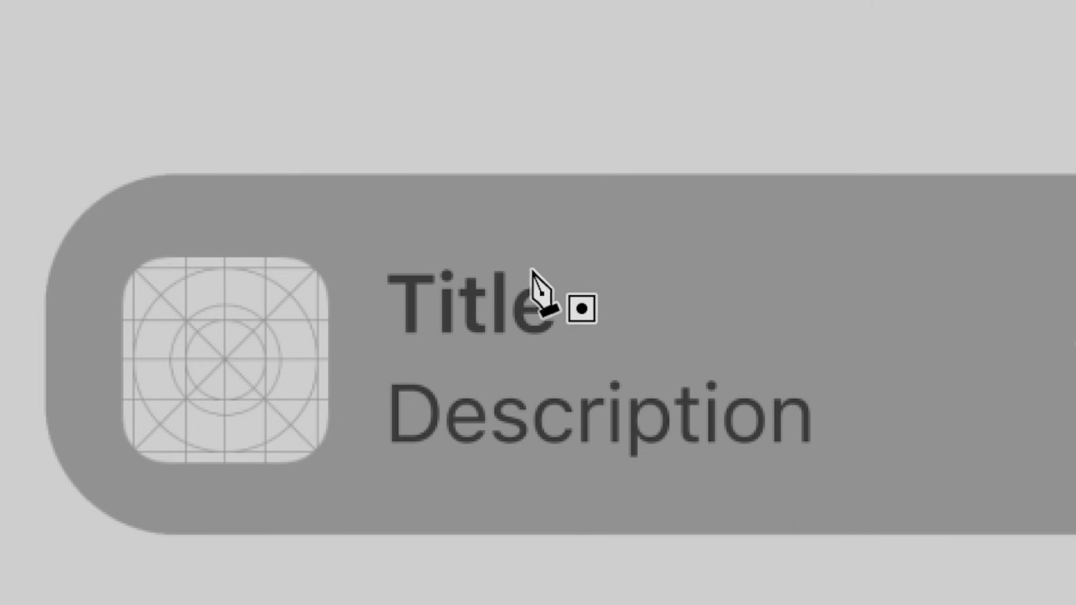
{"action": "left_click", "coordinate": [471, 242]}
{"action": "left_click", "coordinate": [361, 254]}
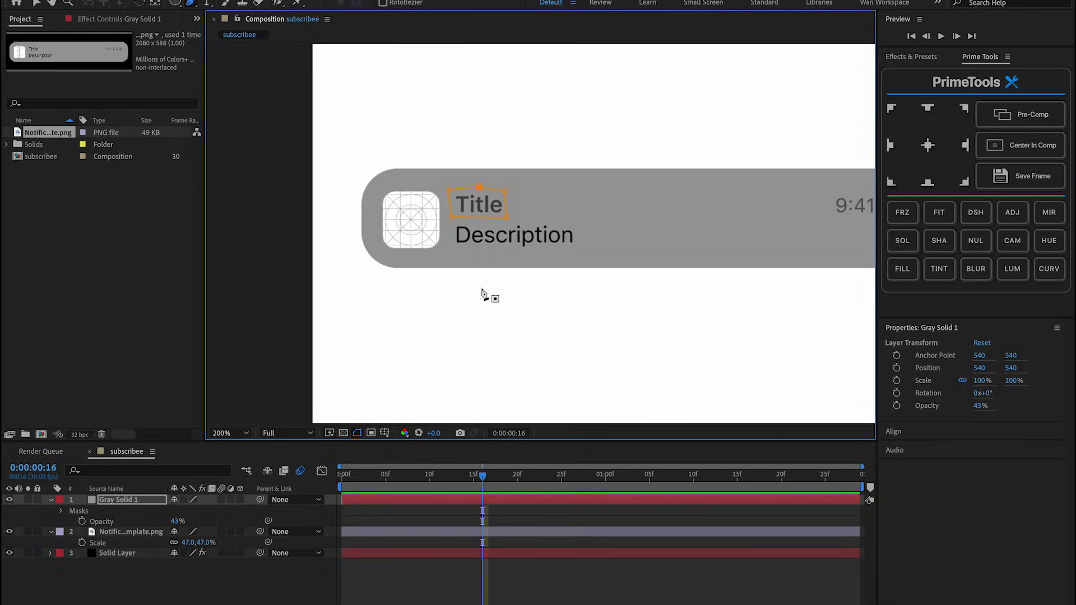
Step: Raise the masked gray solid's Opacity to 99% so it covers the Title placeholder
{"action": "key", "text": "t"}
{"action": "key", "text": "t"}
{"action": "left_click_drag", "start_coordinate": [436, 318], "coordinate": [936, 329]}
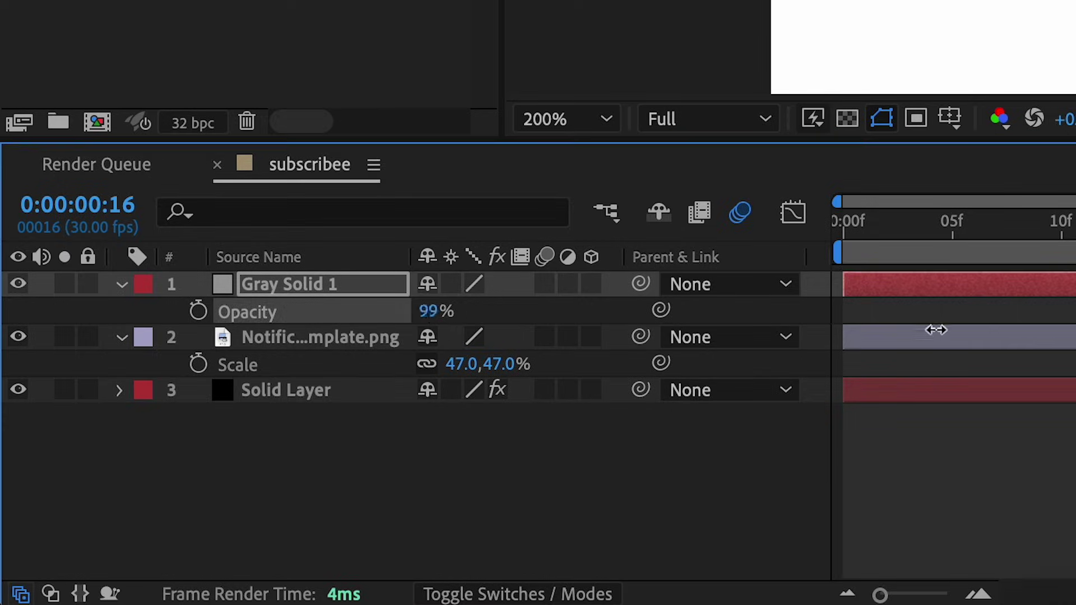
Step: Add a text layer containing the creator's username in Nexa Heavy
{"action": "right_click", "coordinate": [55, 478]}
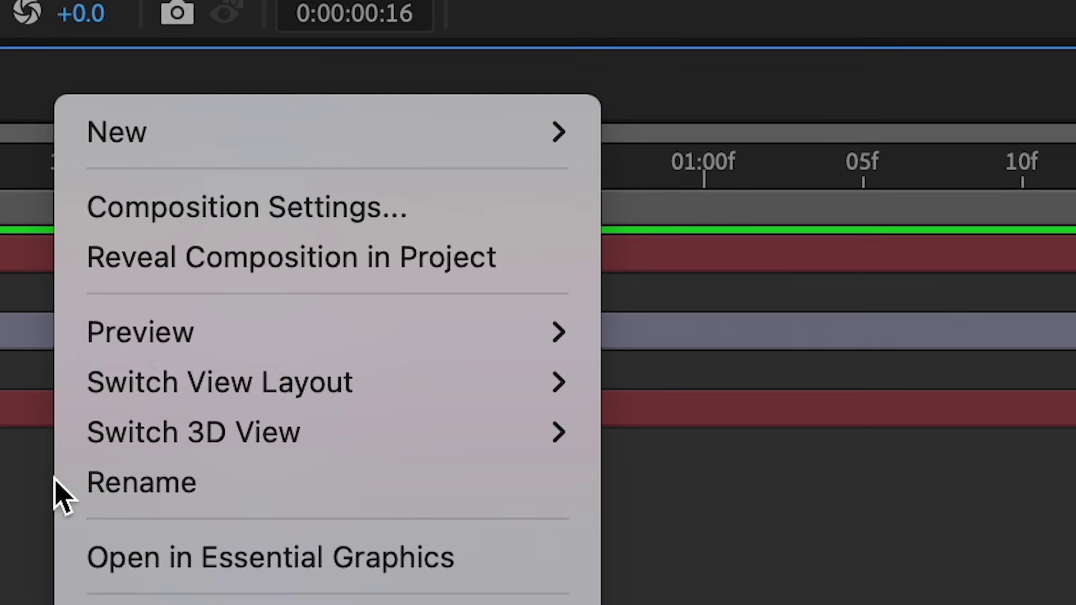
{"action": "mouse_move", "coordinate": [249, 121]}
{"action": "left_click", "coordinate": [765, 221]}
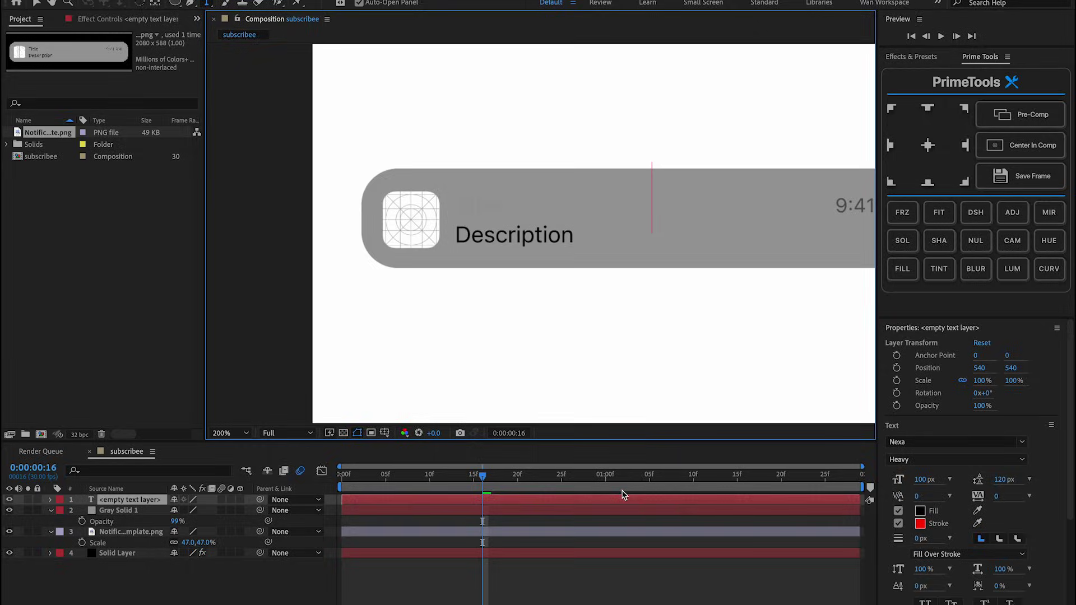
{"action": "type", "text": "jayd3nfx"}
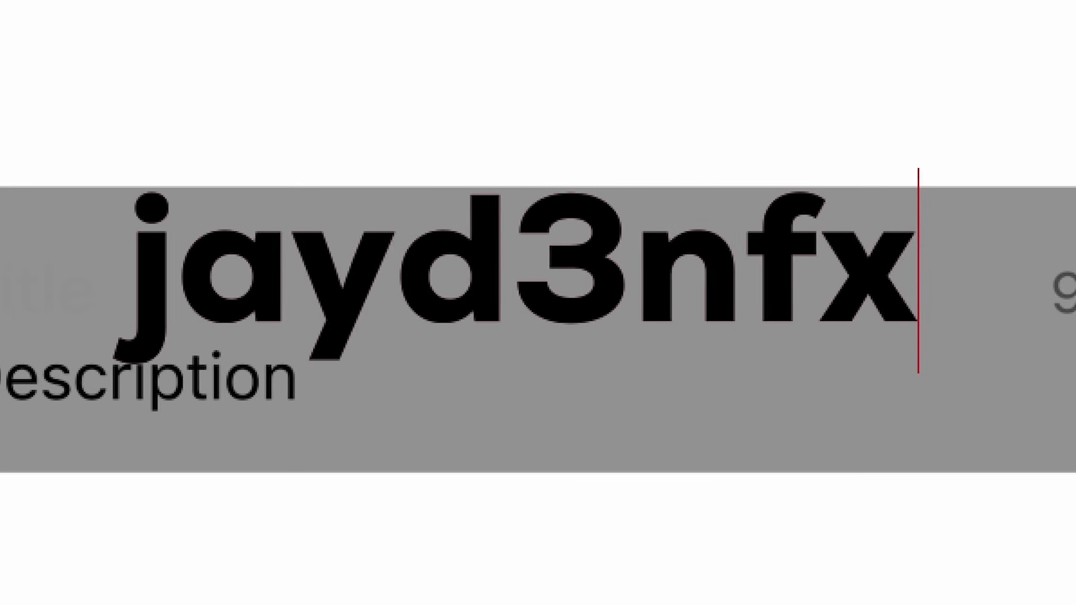
{"action": "key", "text": "Escape"}
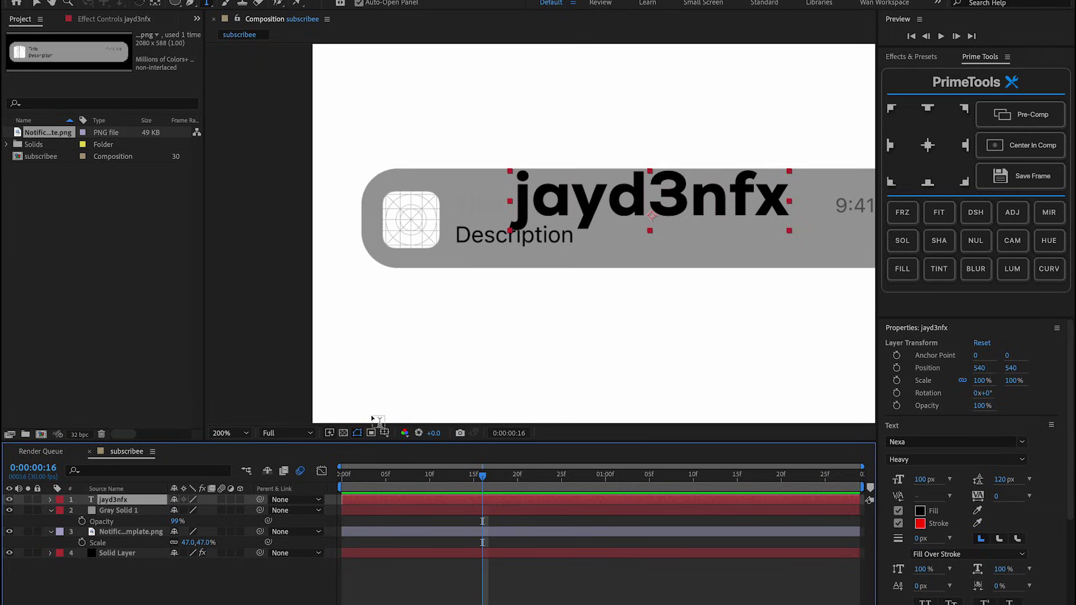
Step: Scale the username text to 33% and position it over the covered Title spot above Description
{"action": "key", "text": "s"}
{"action": "left_click_drag", "start_coordinate": [207, 512], "coordinate": [174, 512]}
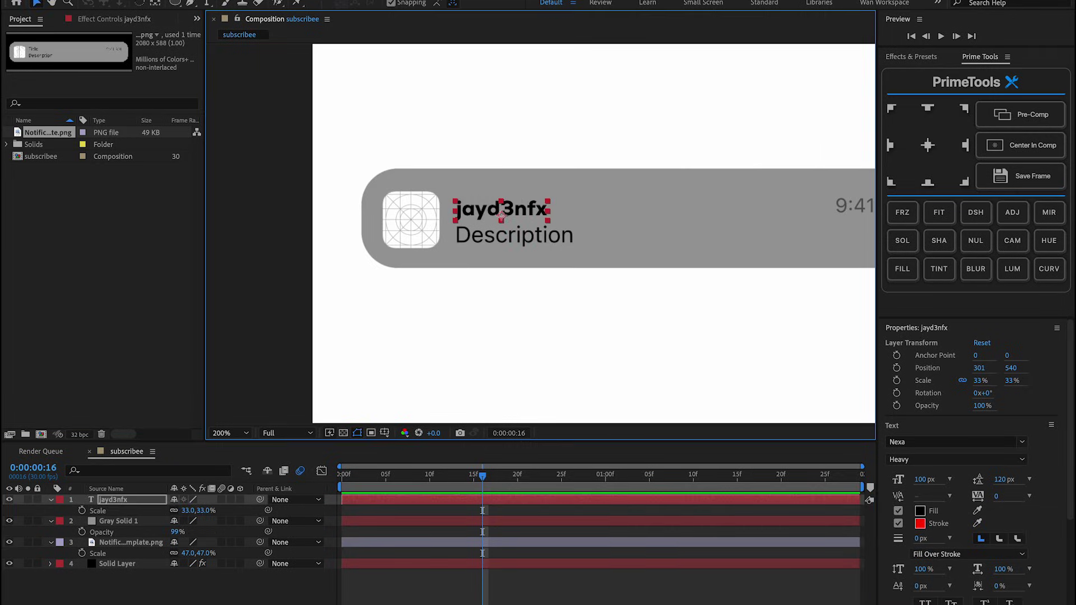
{"action": "left_click", "coordinate": [517, 591]}
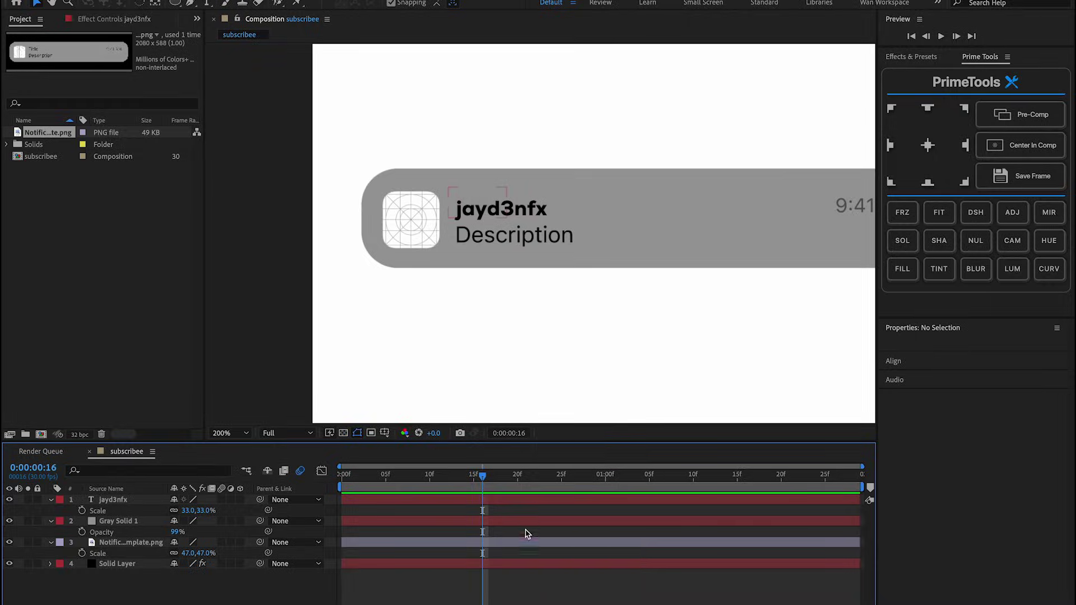
{"action": "left_click", "coordinate": [517, 499]}
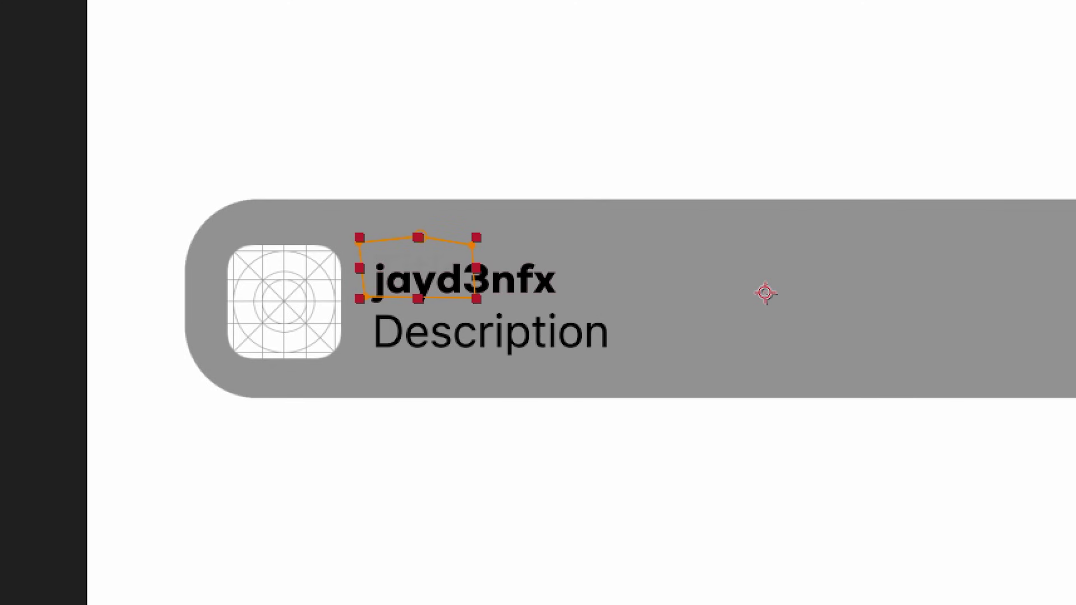
Step: Cover the word Description with a duplicate of the masked gray solid and replace it with the text "made this haha" in a regular sans-serif font
{"action": "key", "text": "ctrl+d"}
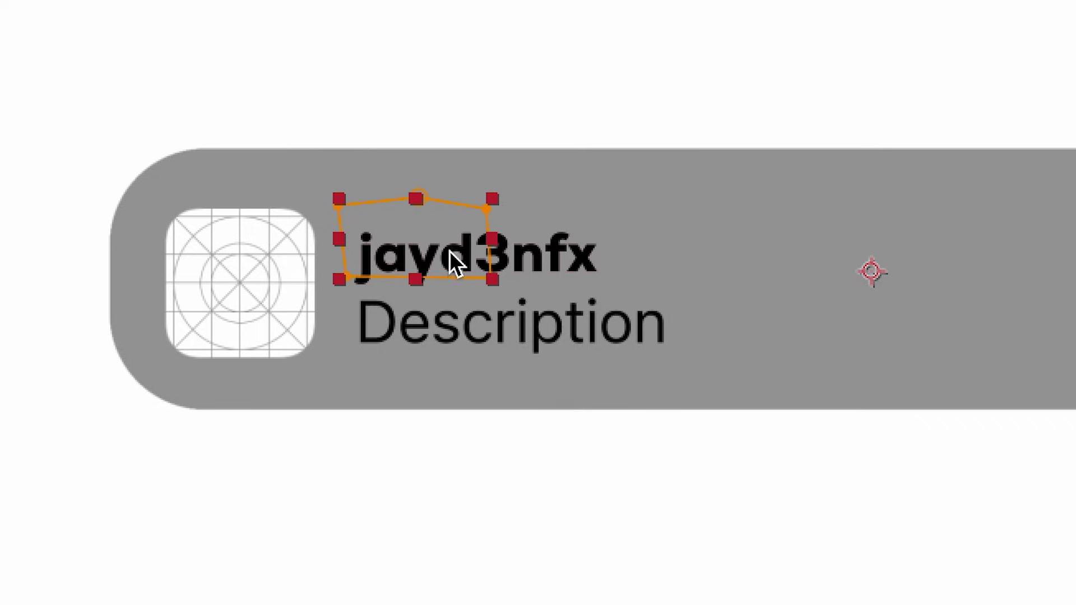
{"action": "left_click_drag", "start_coordinate": [448, 227], "coordinate": [446, 317]}
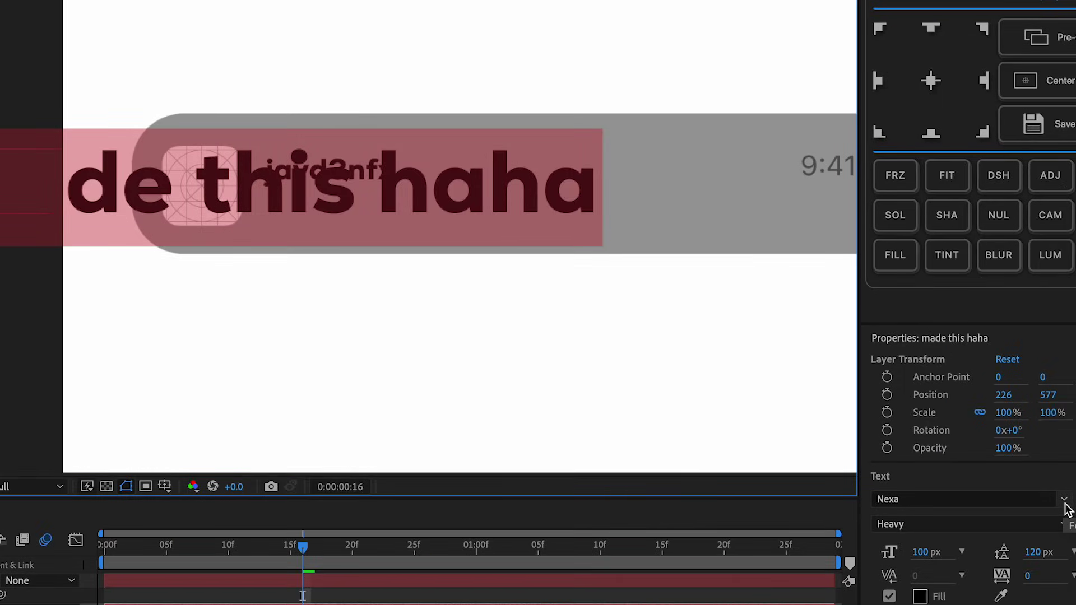
{"action": "left_click", "coordinate": [1064, 503]}
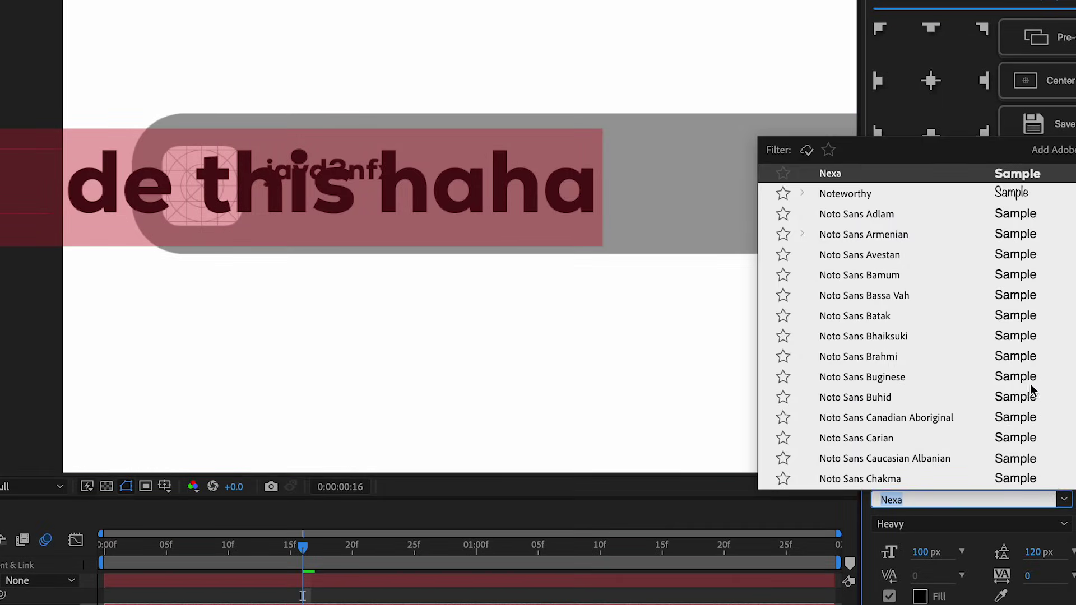
{"action": "left_click", "coordinate": [1025, 357]}
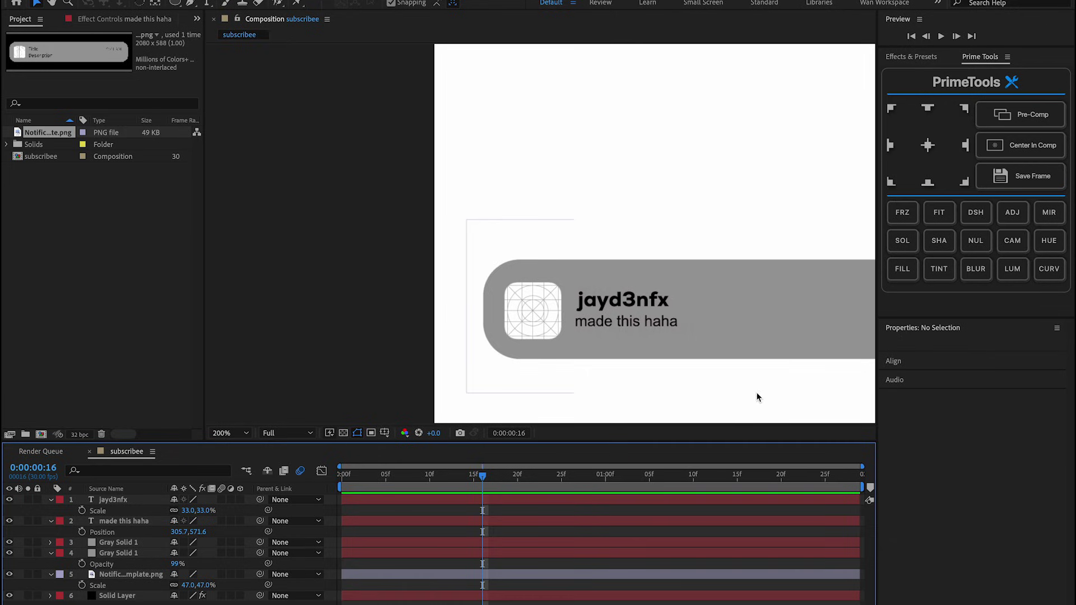
{"action": "scroll", "coordinate": [591, 386], "scroll_direction": "up", "scroll_amount": 1}
{"action": "scroll", "coordinate": [591, 386], "scroll_direction": "down", "scroll_amount": 3}
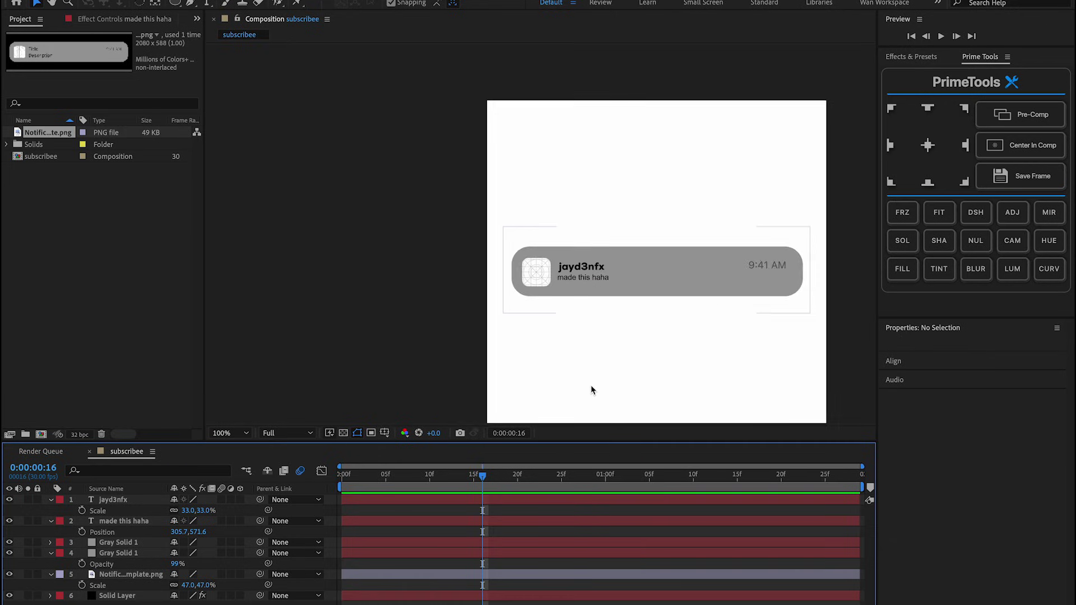
Step: Fit the iMessage logo over the banner's blank app icon at 5% scale
{"action": "left_click", "coordinate": [464, 522]}
{"action": "key", "text": "p"}
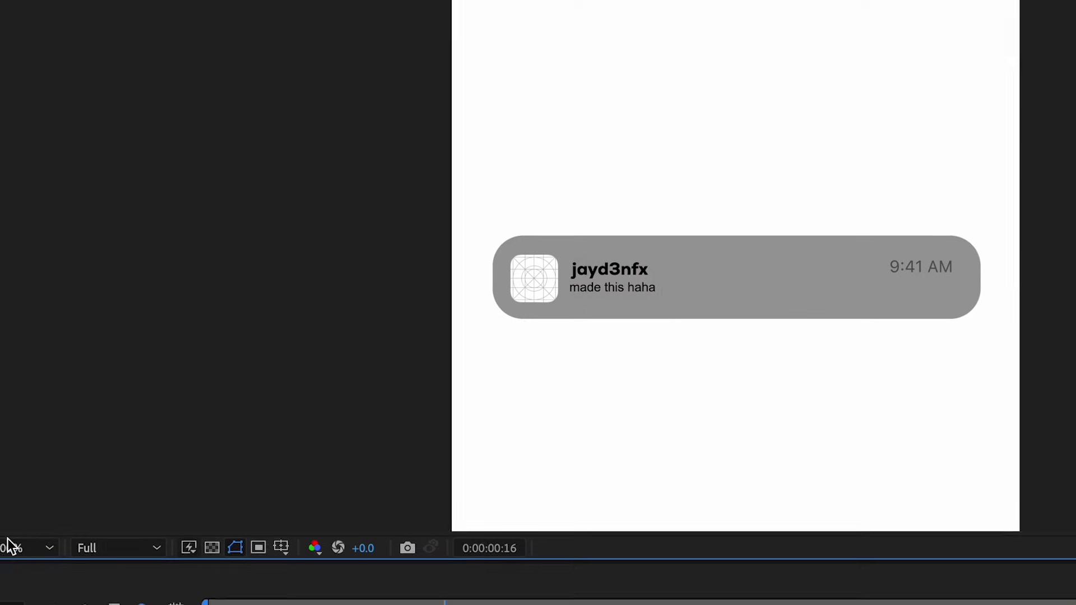
{"action": "left_click", "coordinate": [219, 433]}
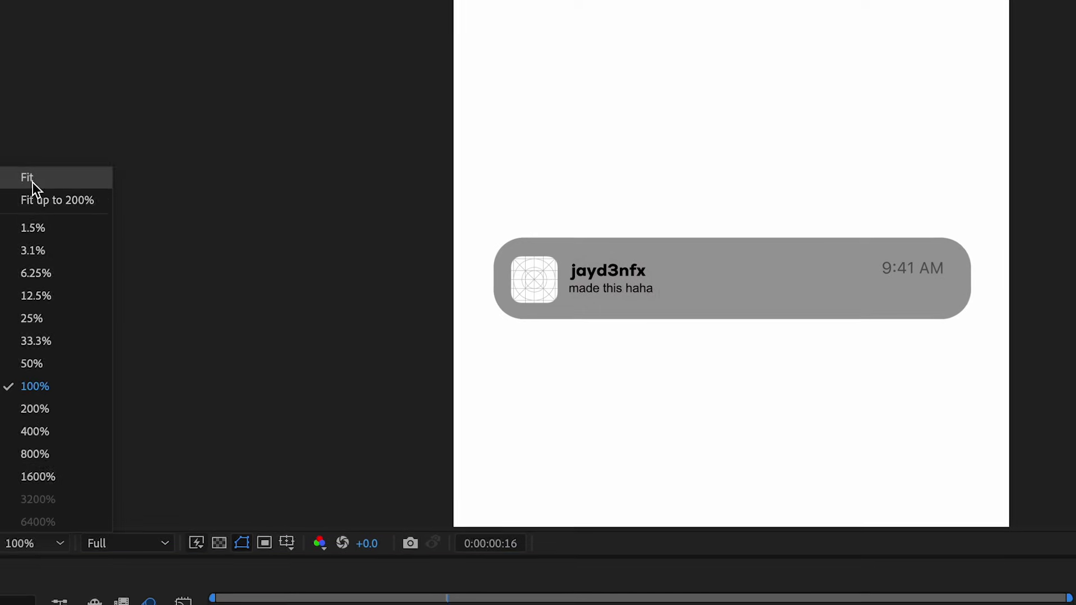
{"action": "left_click", "coordinate": [230, 211]}
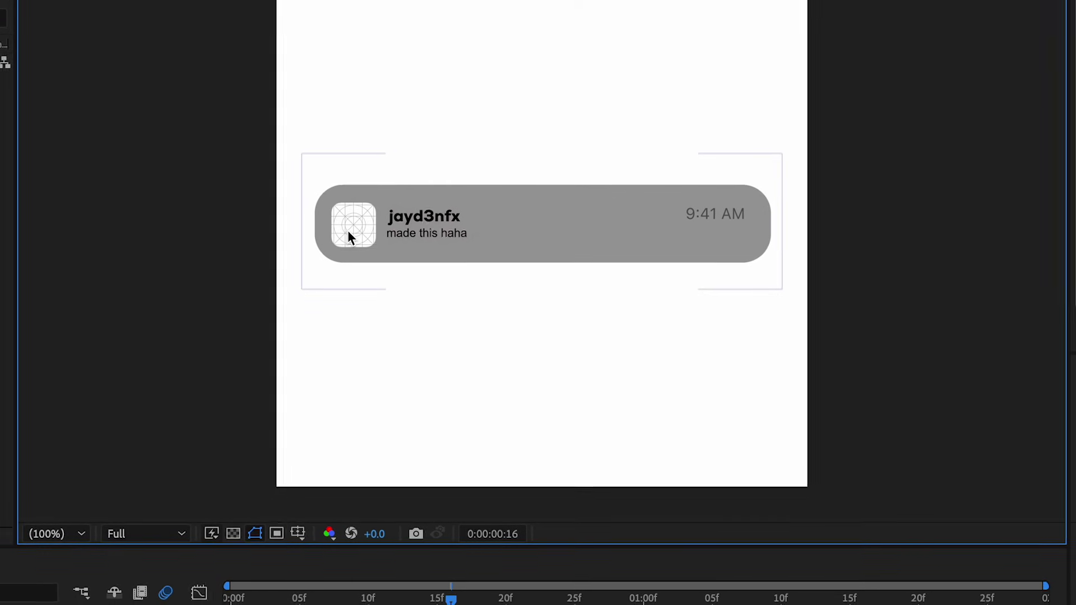
{"action": "scroll", "coordinate": [347, 230], "scroll_direction": "up", "scroll_amount": 4}
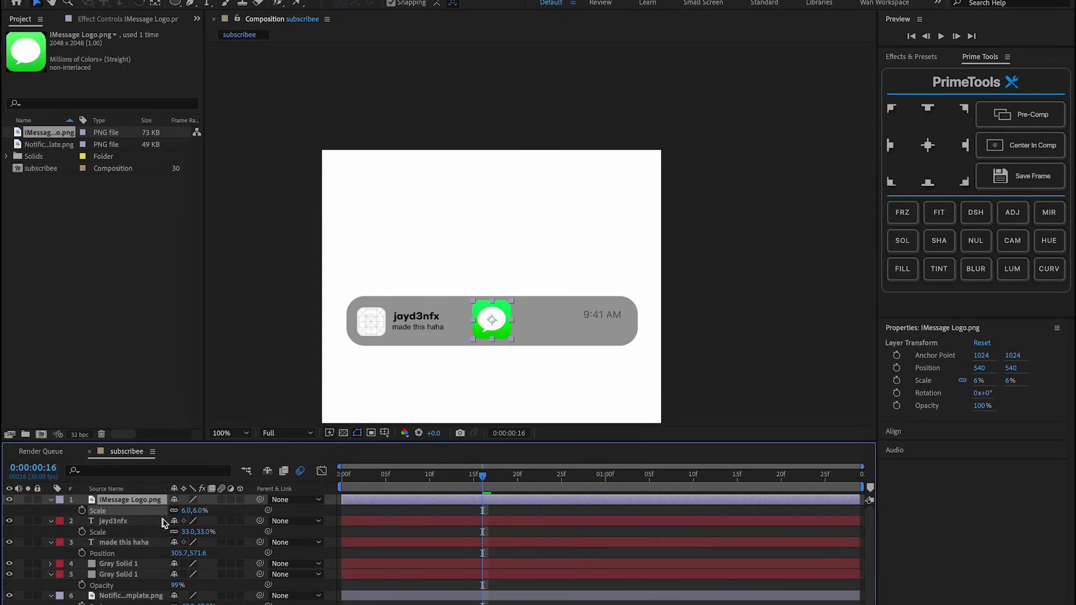
{"action": "left_click_drag", "start_coordinate": [493, 331], "coordinate": [383, 311]}
{"action": "key", "text": "alt+KP_Subtract"}
{"action": "key", "text": "alt+KP_Subtract"}
{"action": "scroll", "coordinate": [374, 328], "scroll_direction": "up", "scroll_amount": 4}
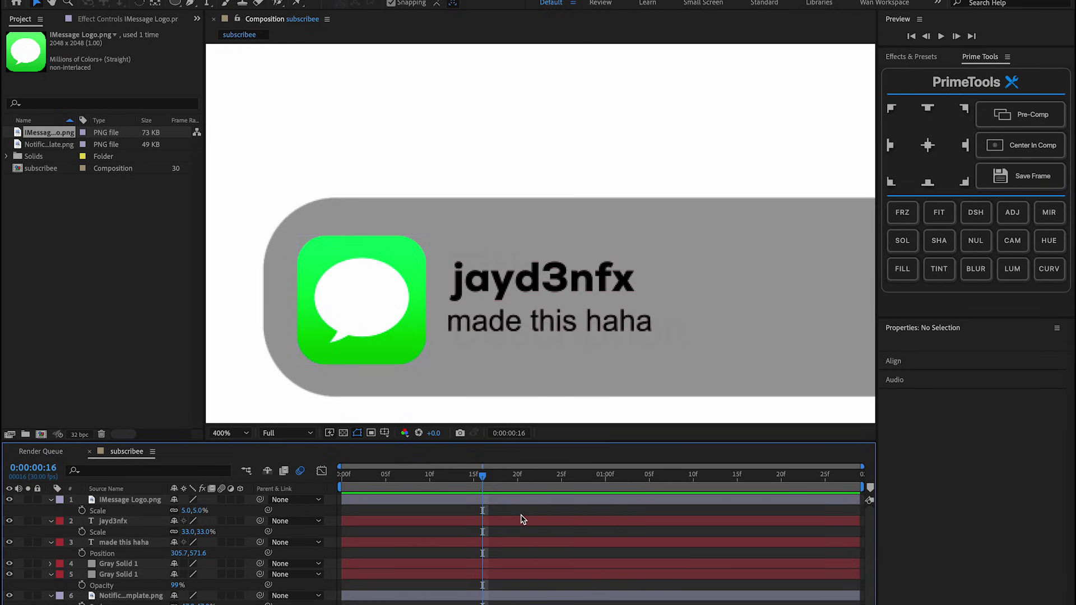
Step: Add the Apple colorful circle image at 67% scale and spread duplicates of it around the notification banner, six circles in all
{"action": "key", "text": "alt+slash"}
{"action": "left_click", "coordinate": [450, 504]}
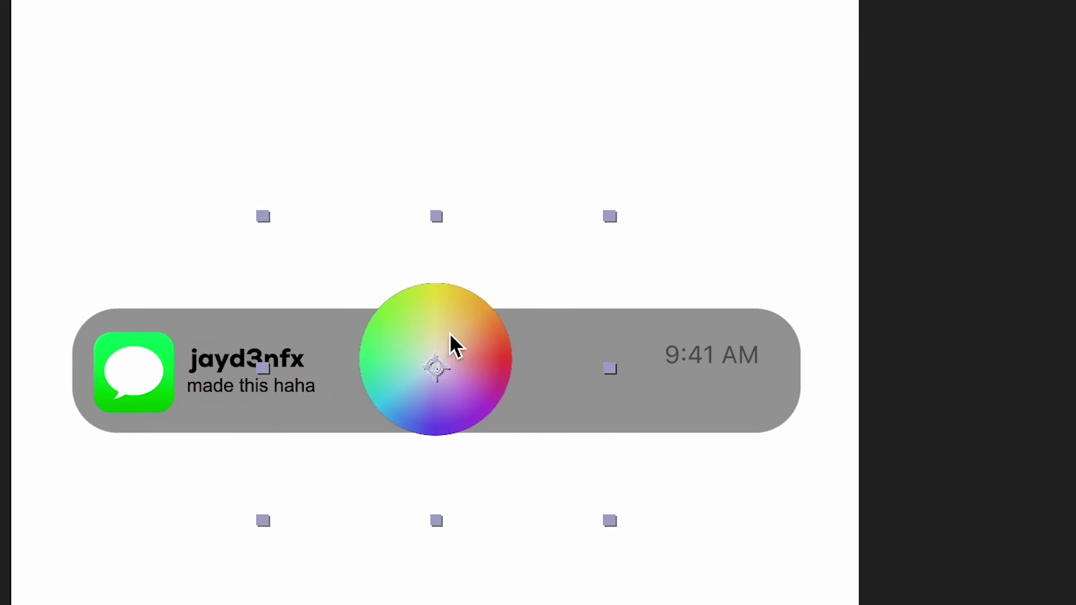
{"action": "left_click_drag", "start_coordinate": [450, 334], "coordinate": [663, 197]}
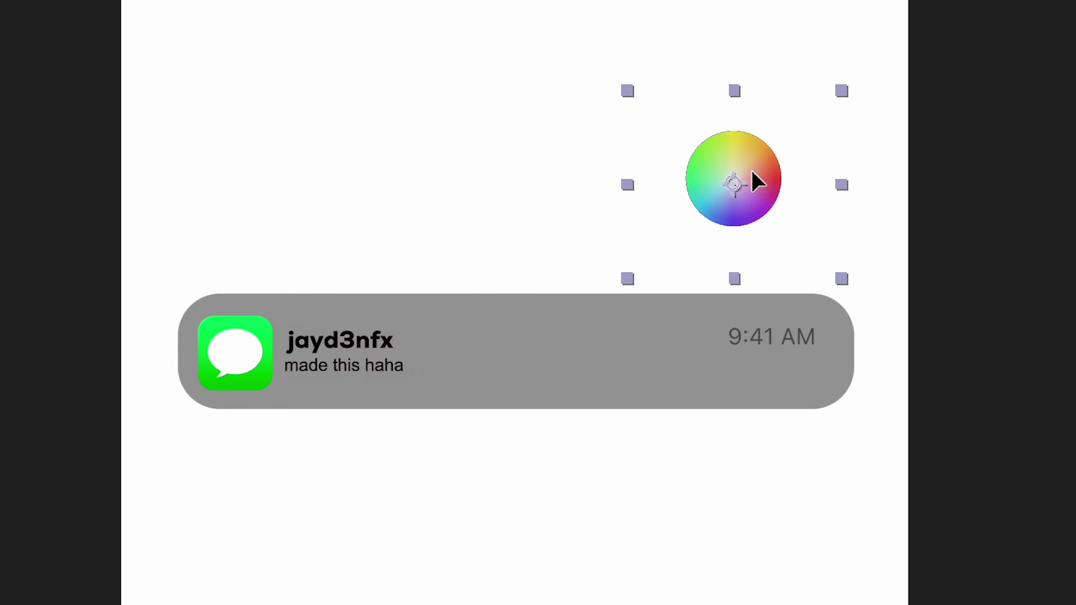
{"action": "left_click_drag", "start_coordinate": [751, 180], "coordinate": [328, 188]}
{"action": "left_click_drag", "start_coordinate": [702, 171], "coordinate": [539, 549]}
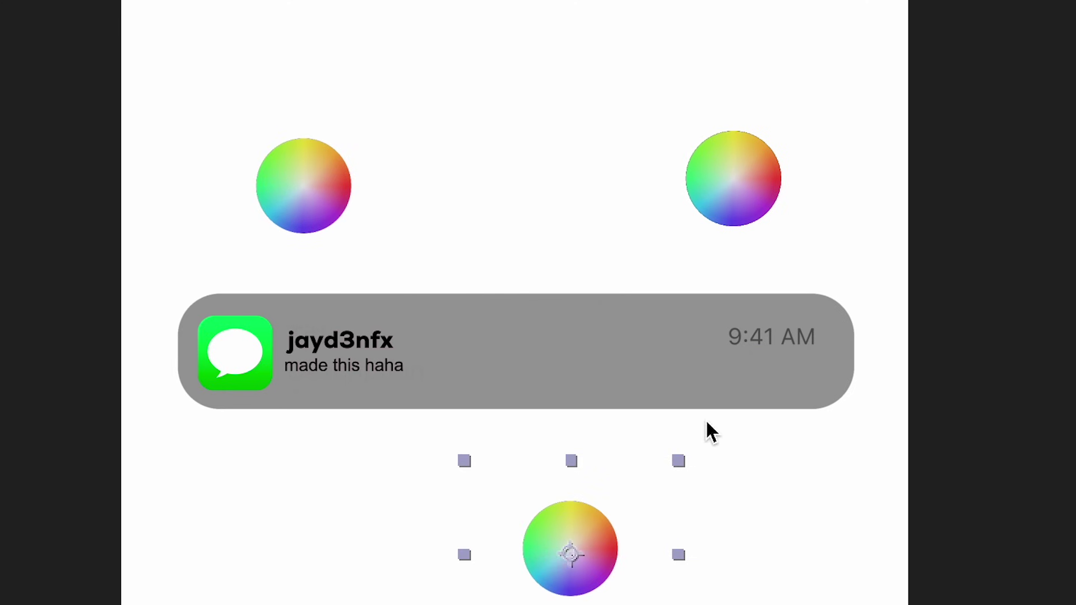
{"action": "left_click_drag", "start_coordinate": [741, 164], "coordinate": [514, 0]}
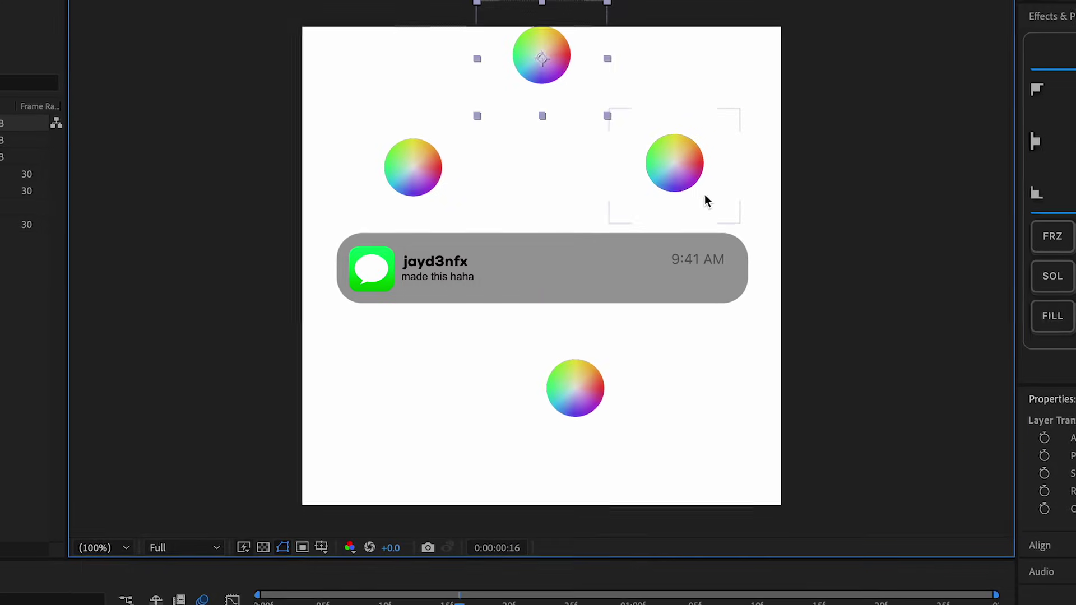
{"action": "left_click", "coordinate": [767, 181]}
{"action": "left_click_drag", "start_coordinate": [767, 180], "coordinate": [1011, 357]}
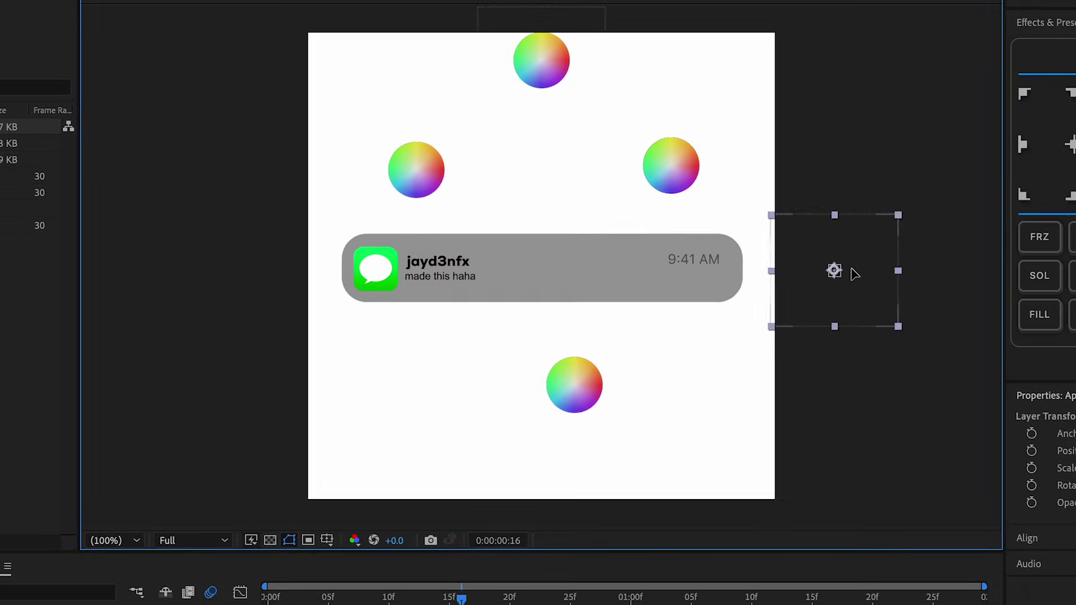
{"action": "left_click_drag", "start_coordinate": [686, 177], "coordinate": [344, 417]}
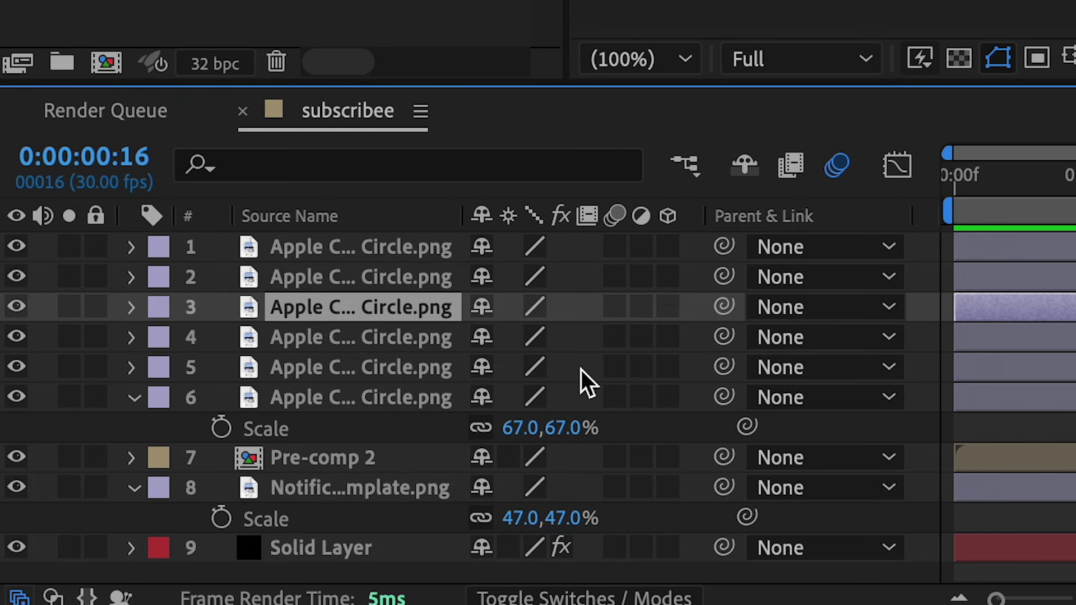
Step: Shrink the top circle to 45% scale and the lower-left circle to 39%
{"action": "key", "text": "s"}
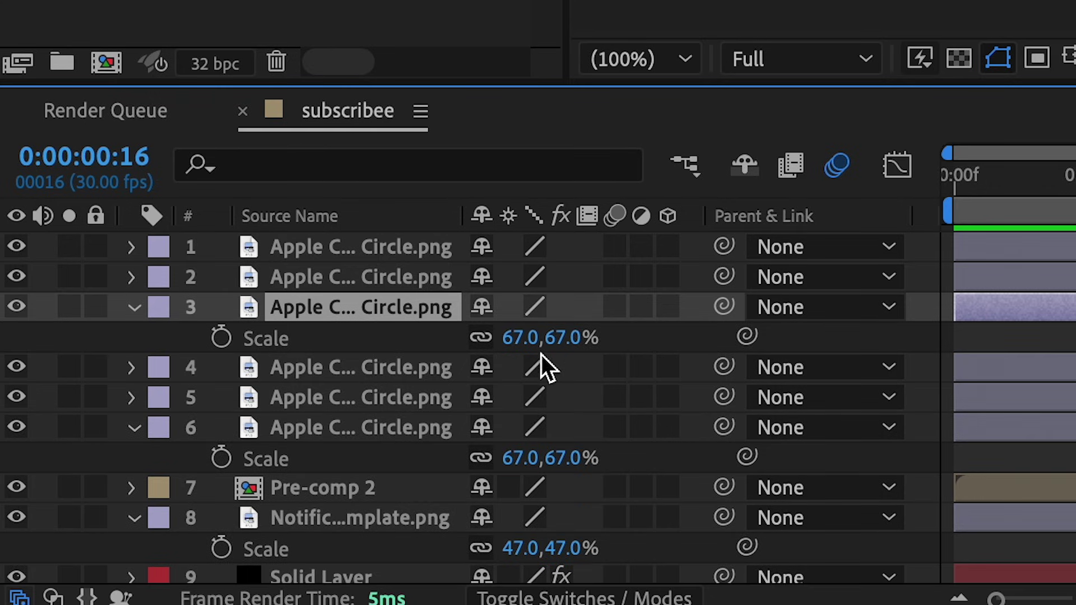
{"action": "left_click_drag", "start_coordinate": [562, 342], "coordinate": [528, 355]}
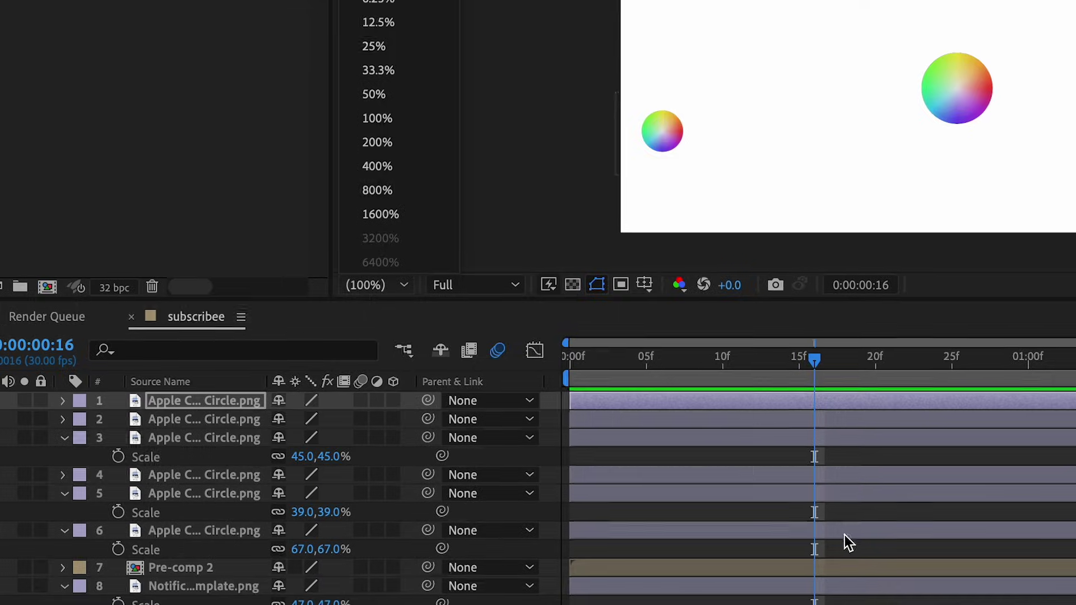
{"action": "left_click", "coordinate": [441, 500]}
Step: Make all six colorful circle layers and the banner's text-and-logo pre-comp 3D layers
{"action": "left_click_drag", "start_coordinate": [408, 395], "coordinate": [417, 568]}
{"action": "scroll", "coordinate": [746, 468], "scroll_direction": "down", "scroll_amount": 3}
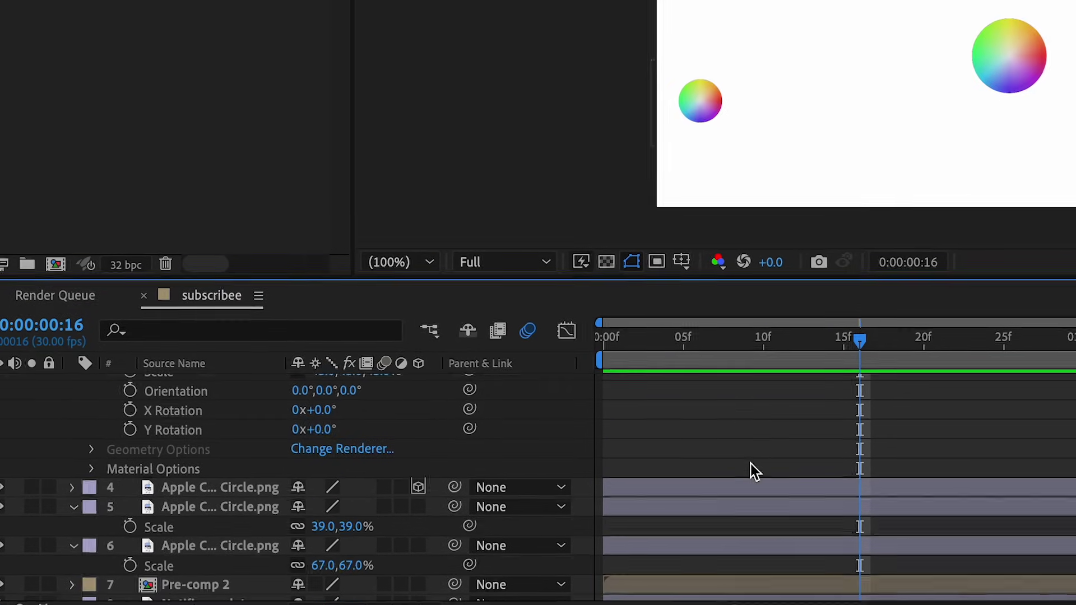
{"action": "left_click", "coordinate": [414, 508]}
{"action": "scroll", "coordinate": [484, 543], "scroll_direction": "down", "scroll_amount": 3}
{"action": "left_click", "coordinate": [428, 487]}
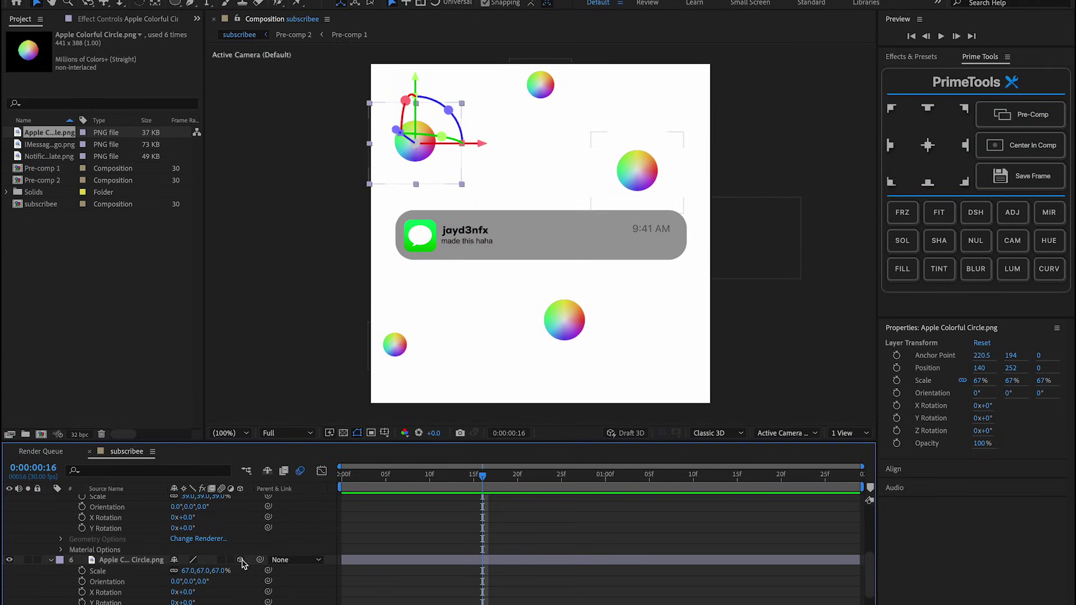
{"action": "scroll", "coordinate": [245, 598], "scroll_direction": "down", "scroll_amount": 2}
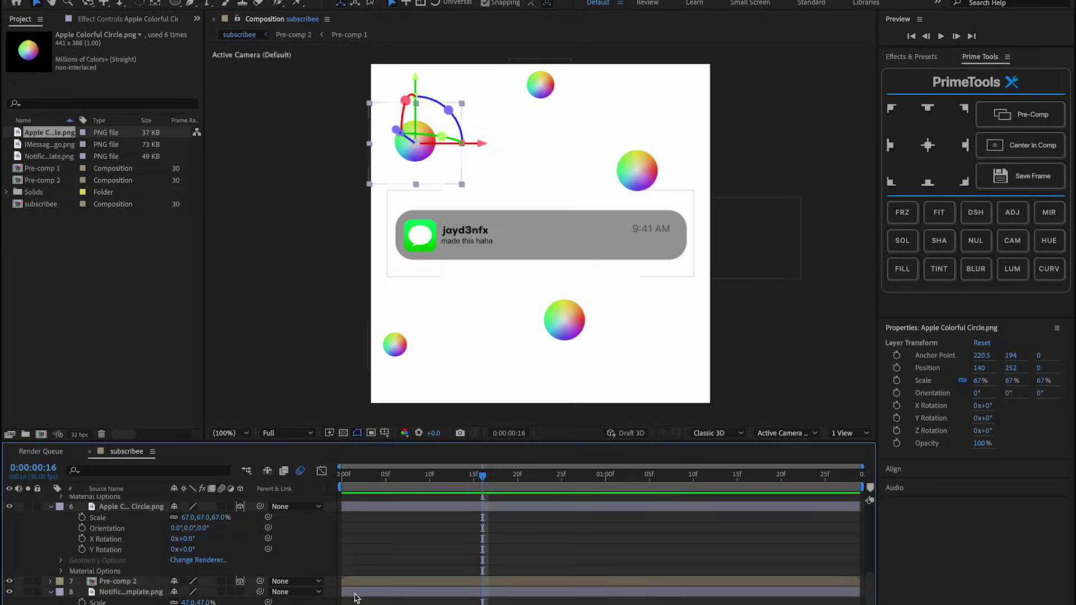
Step: Rotate the circle below the banner to 49° on Y and the upper-left circle to -33° on X and -66° on Y
{"action": "key", "text": "super+Up"}
{"action": "key", "text": "super+Up"}
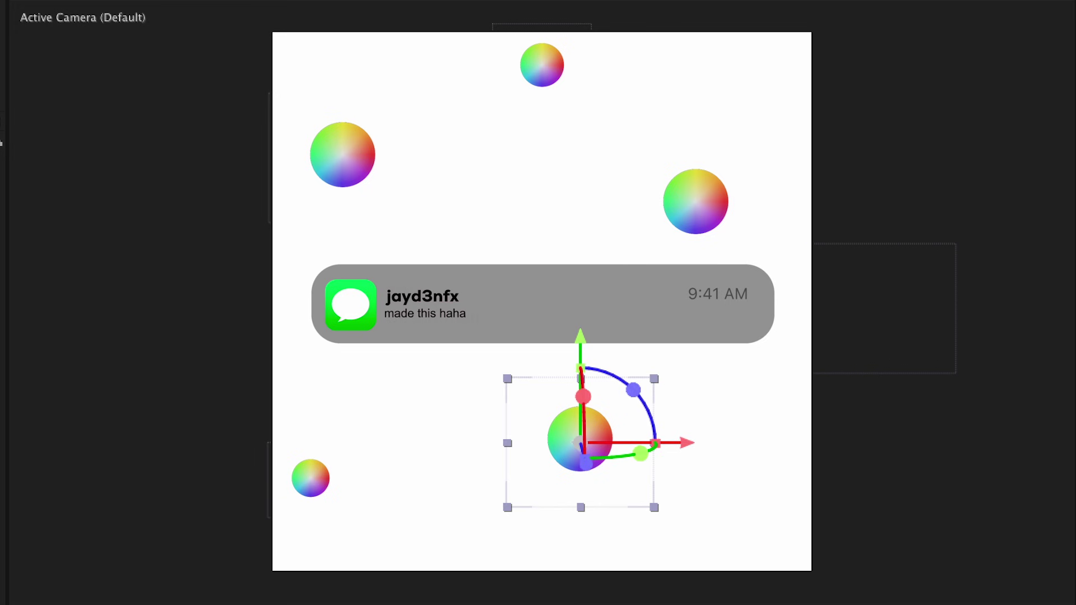
{"action": "left_click_drag", "start_coordinate": [184, 542], "coordinate": [212, 542]}
{"action": "left_click", "coordinate": [415, 567]}
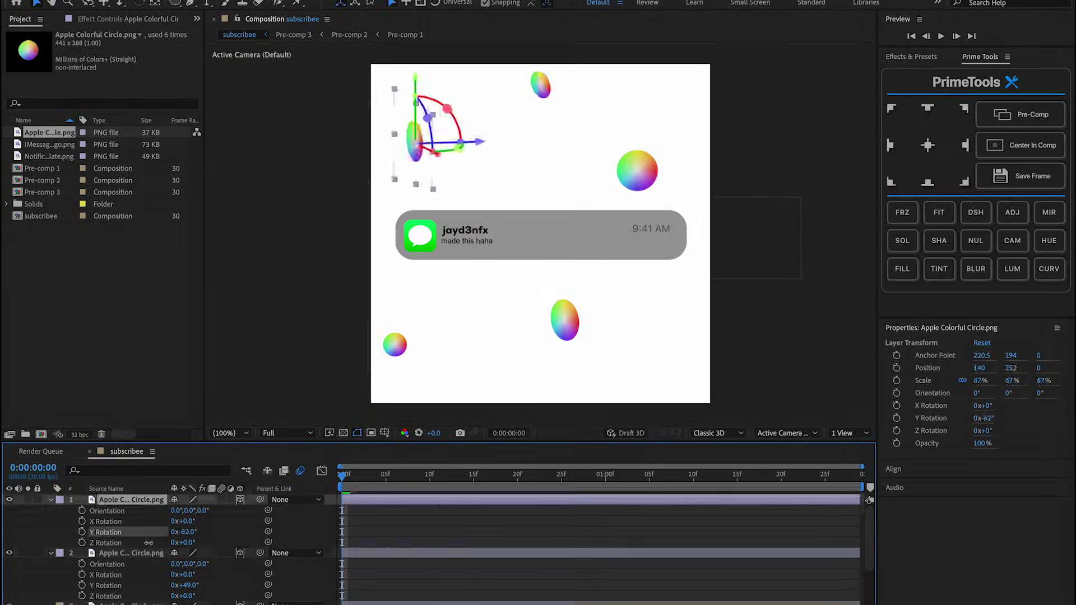
{"action": "left_click_drag", "start_coordinate": [149, 539], "coordinate": [141, 539]}
{"action": "left_click_drag", "start_coordinate": [251, 528], "coordinate": [229, 567]}
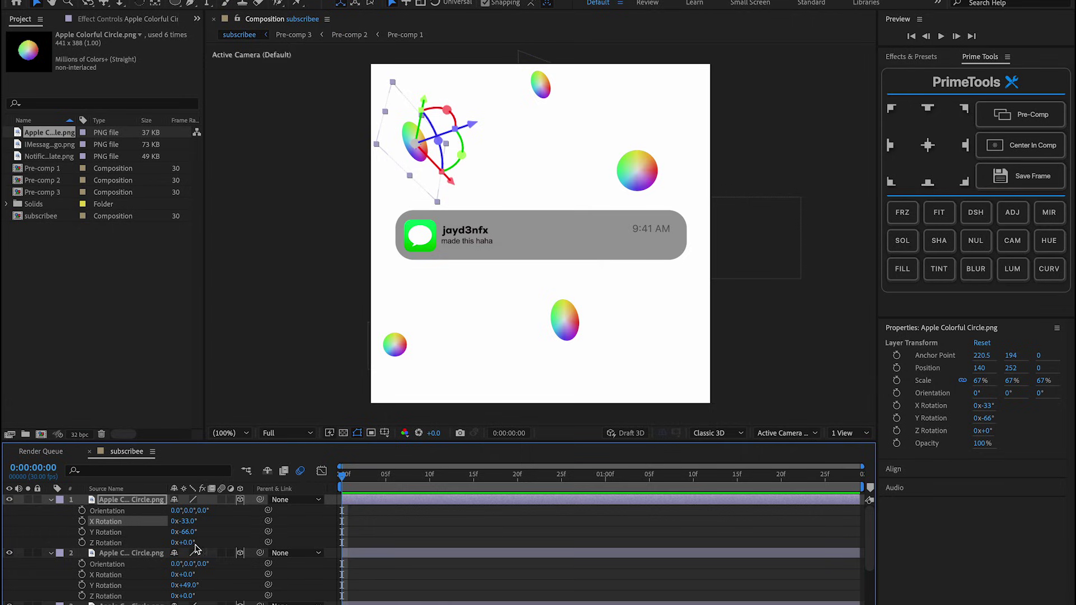
Step: Rotate the lower-left circle to -128° on X and the circle above the banner's time to 64° on Y
{"action": "left_click", "coordinate": [393, 346]}
{"action": "key", "text": "r"}
{"action": "left_click_drag", "start_coordinate": [201, 570], "coordinate": [168, 570]}
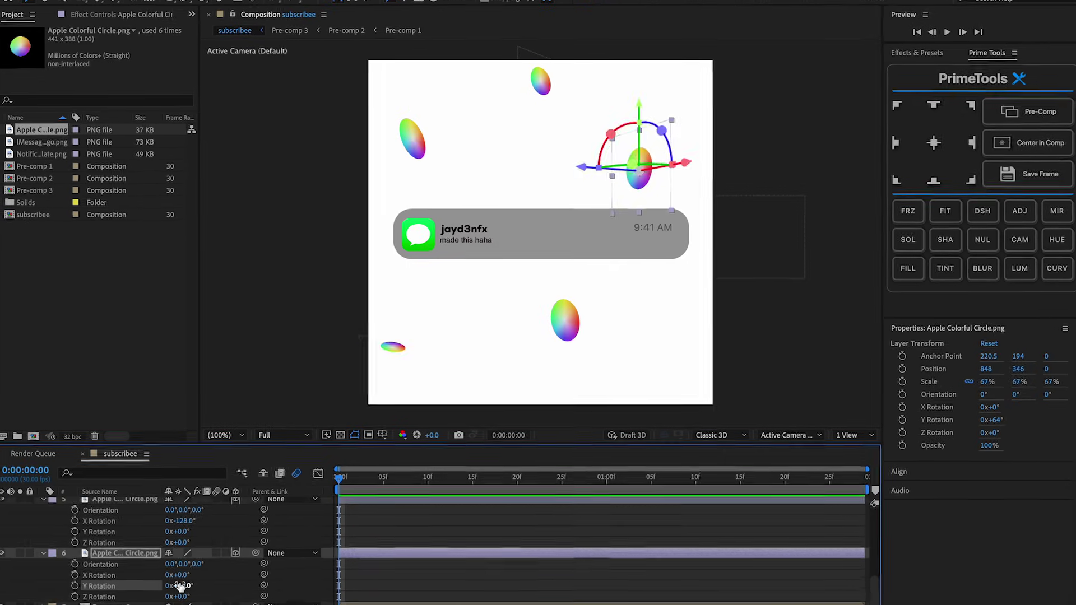
Step: Stagger the circles in Z depth, with 466 for the upper-right circle, -389 for the lower-left one and 64 for the upper-left one
{"action": "left_click_drag", "start_coordinate": [1055, 370], "coordinate": [1061, 369]}
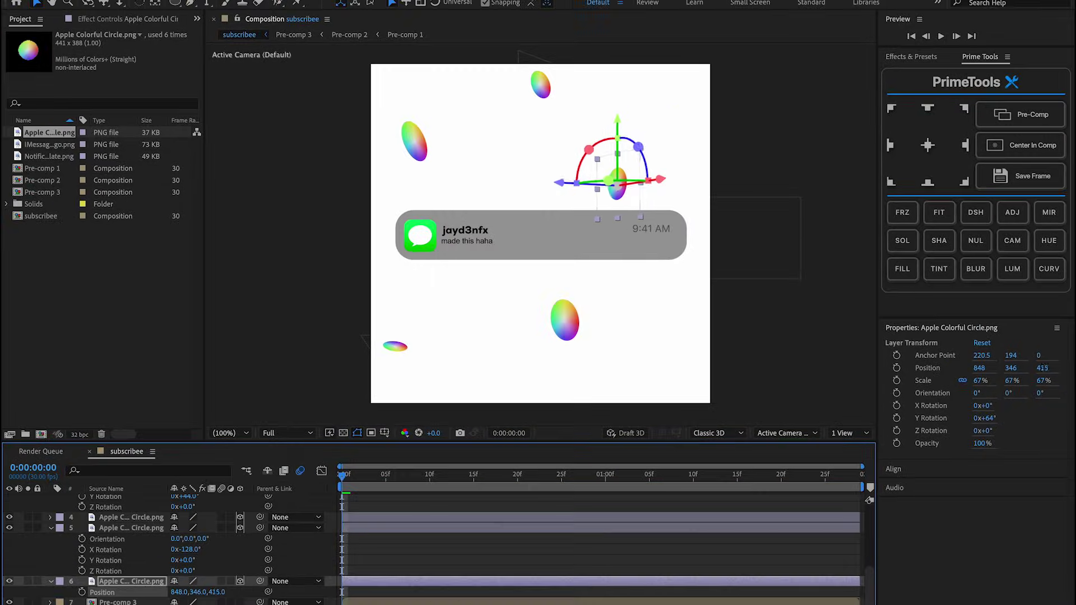
{"action": "left_click", "coordinate": [133, 529]}
{"action": "key", "text": "p"}
{"action": "left_click_drag", "start_coordinate": [206, 569], "coordinate": [149, 598]}
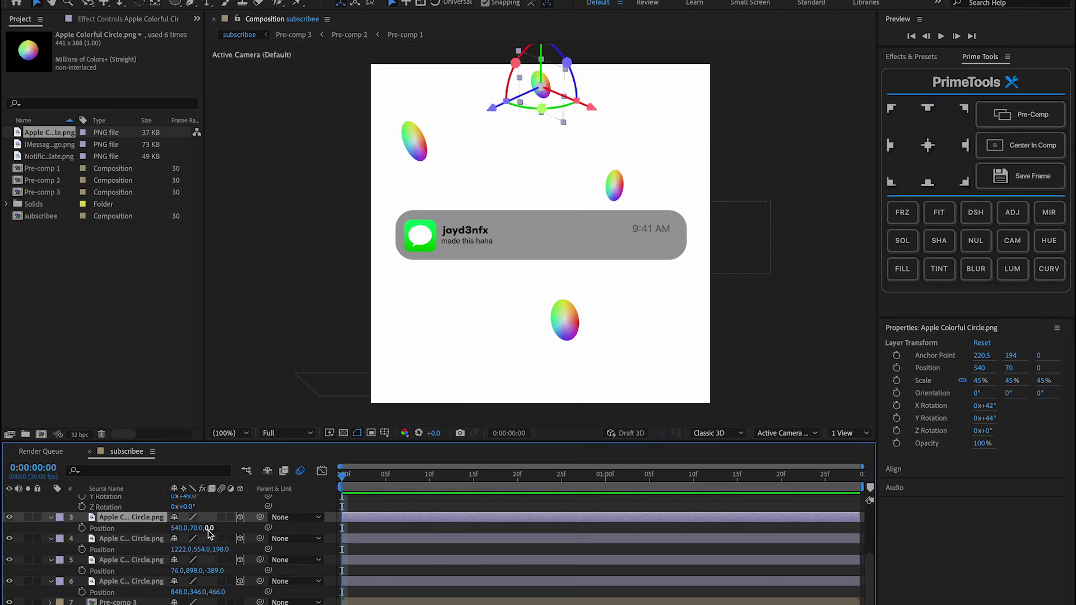
{"action": "left_click_drag", "start_coordinate": [207, 528], "coordinate": [235, 528]}
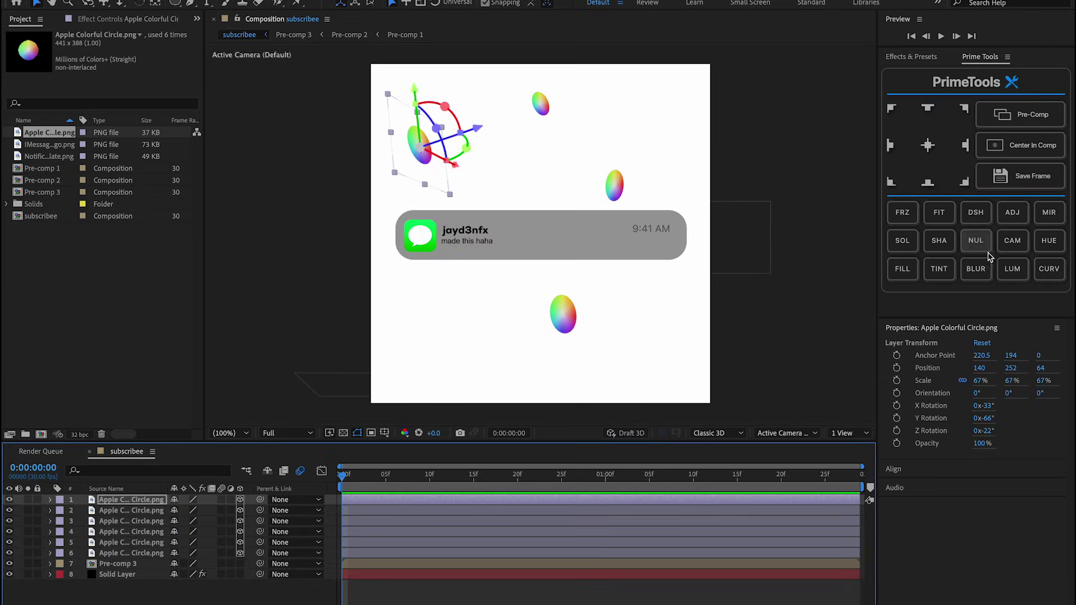
Step: Add a 3D null object and parent the circle layers and the banner pre-comp to it
{"action": "left_click", "coordinate": [985, 251]}
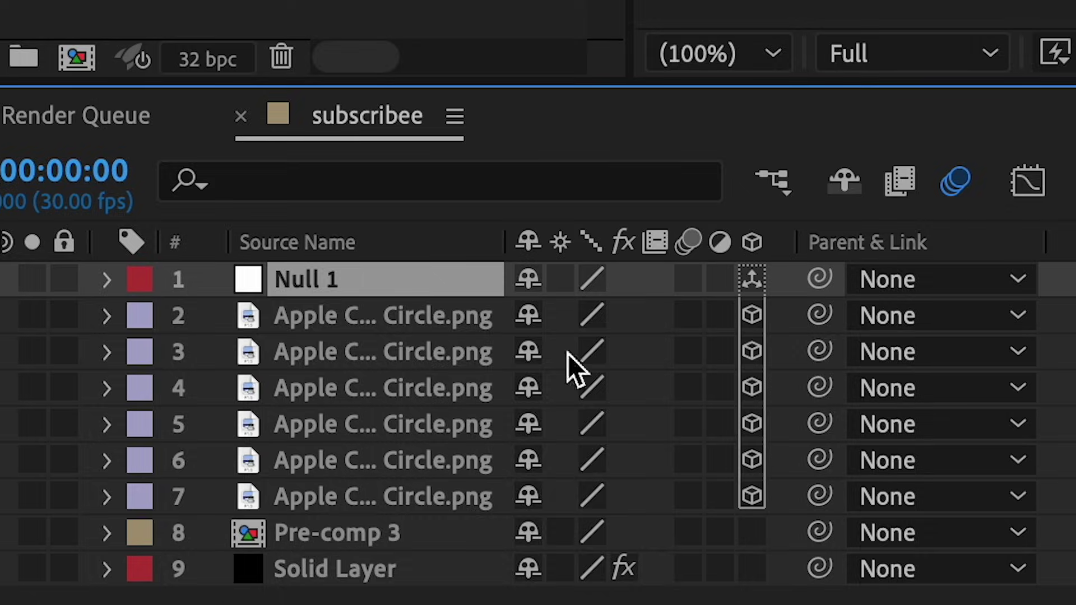
{"action": "left_click", "coordinate": [130, 450]}
{"action": "left_click", "coordinate": [339, 535], "text": "shift"}
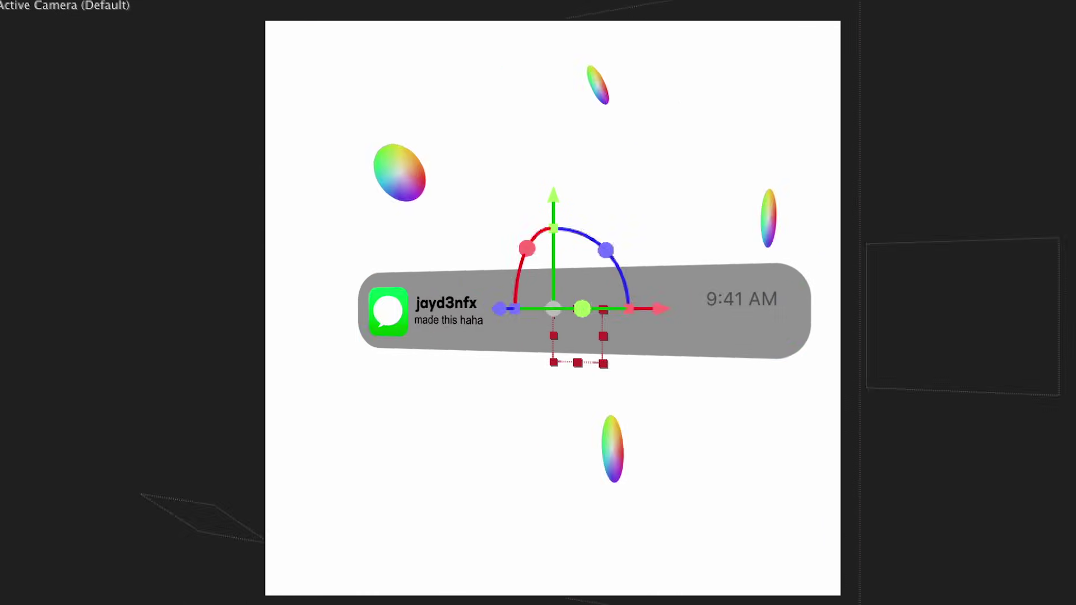
Step: Set the null's X Rotation to -14° and place Scale, X Rotation and Y Rotation keyframes for it at frame 15
{"action": "left_click_drag", "start_coordinate": [271, 581], "coordinate": [302, 581]}
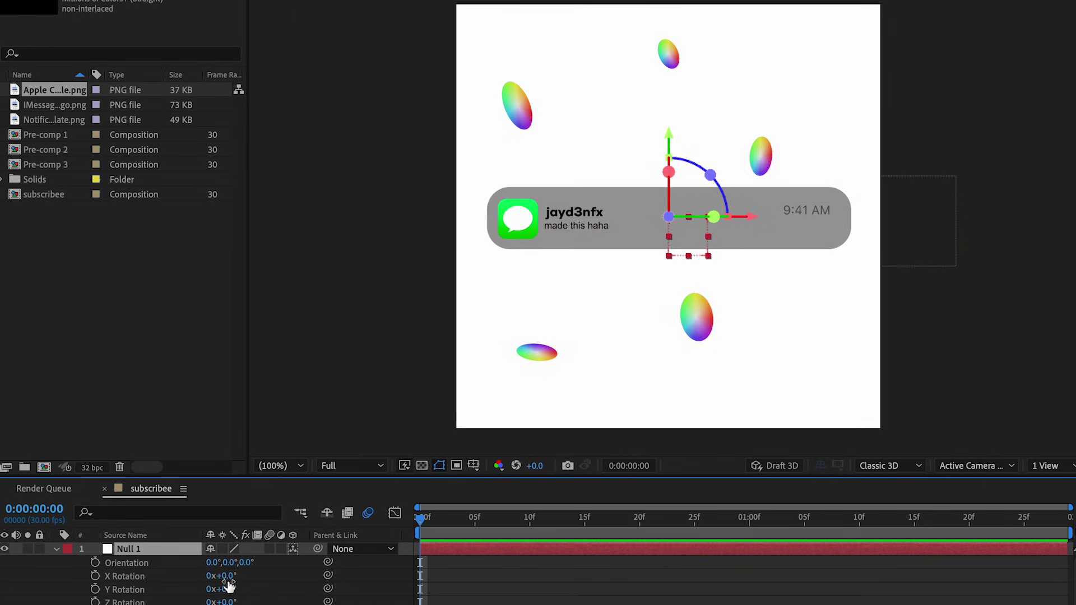
{"action": "mouse_move", "coordinate": [228, 577]}
{"action": "left_mouse_down"}
{"action": "mouse_move", "coordinate": [206, 576]}
{"action": "mouse_move", "coordinate": [218, 577]}
{"action": "left_mouse_up"}
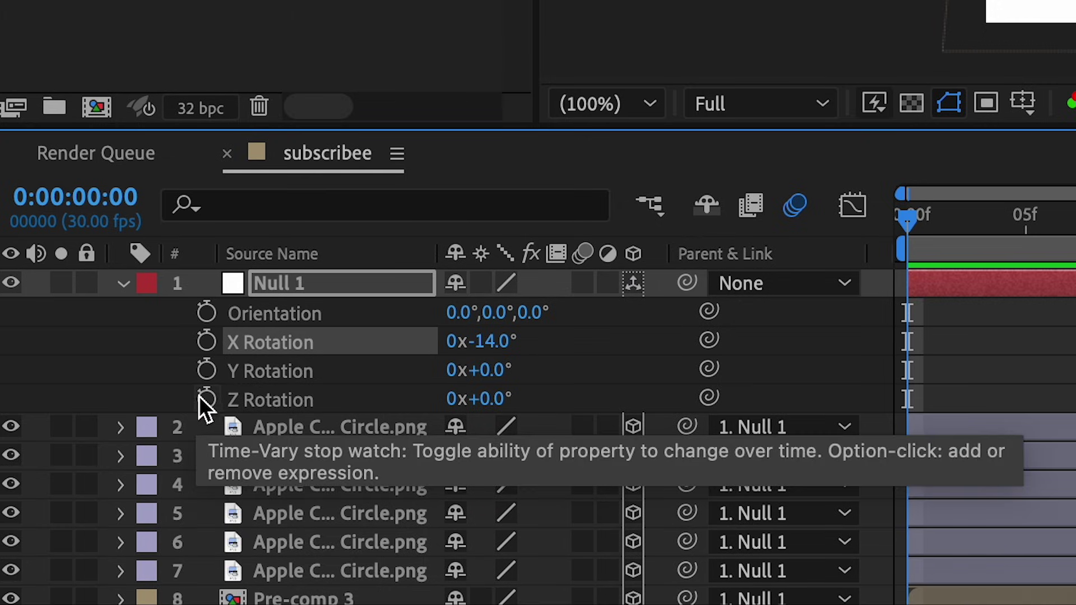
{"action": "left_click", "coordinate": [207, 370]}
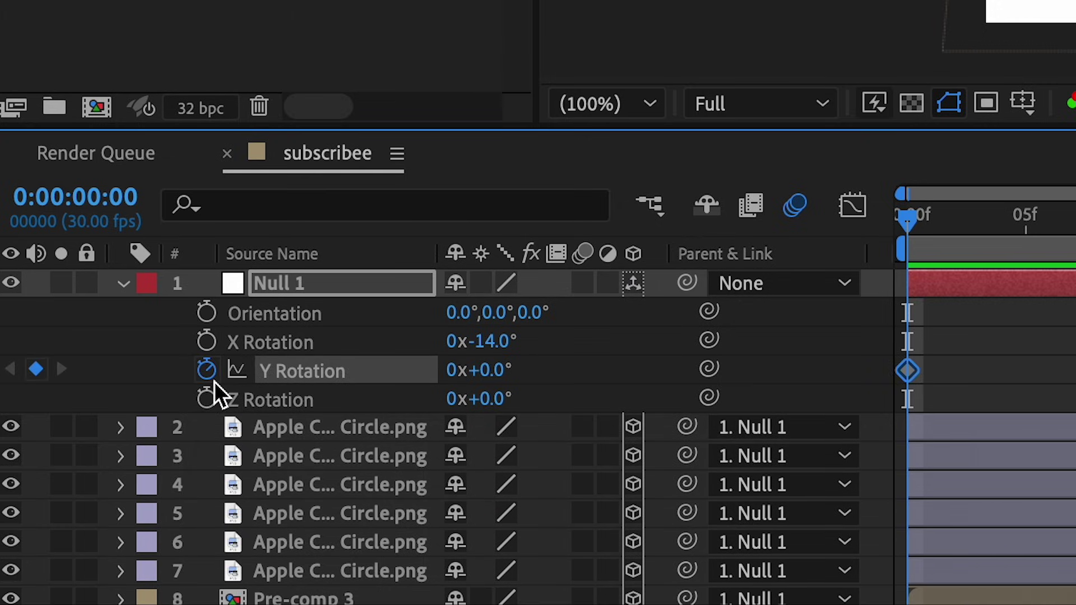
{"action": "left_click", "coordinate": [206, 341]}
{"action": "key", "text": "s"}
{"action": "left_click", "coordinate": [209, 313]}
{"action": "left_click_drag", "start_coordinate": [106, 361], "coordinate": [365, 359]}
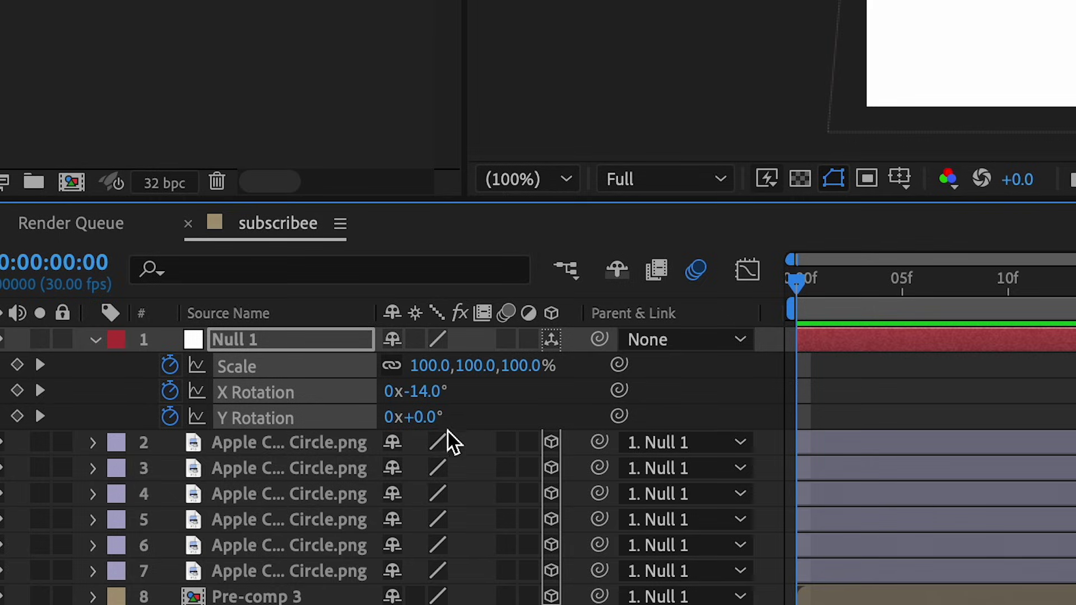
Step: Set the null's Y Rotation to 275° and its Scale to 0% at frame 0, and preview the spin-in
{"action": "left_click_drag", "start_coordinate": [419, 421], "coordinate": [828, 430]}
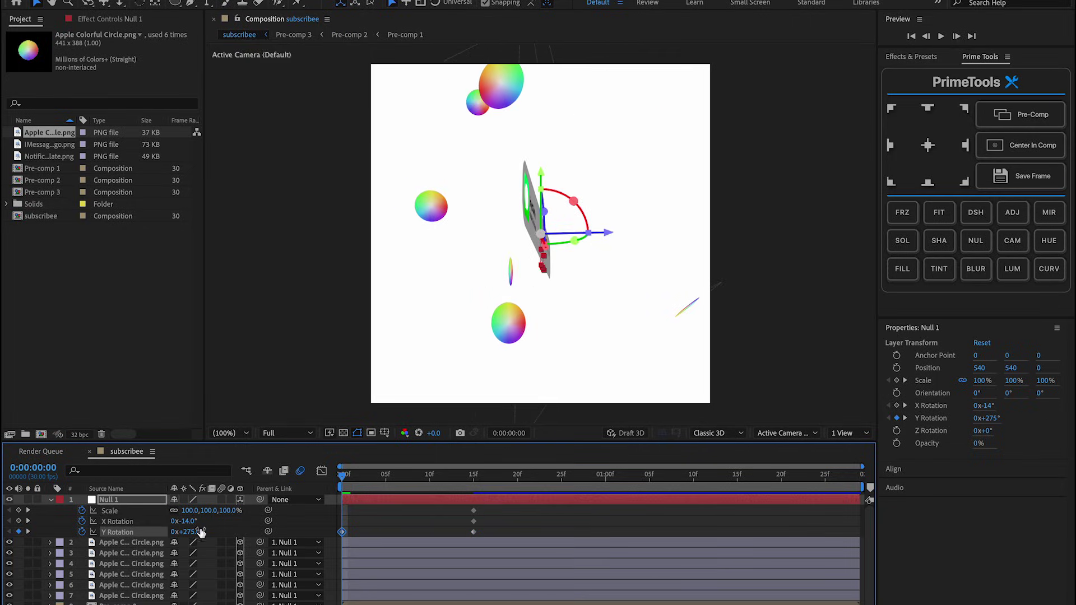
{"action": "left_click", "coordinate": [210, 512]}
{"action": "key", "text": "Return"}
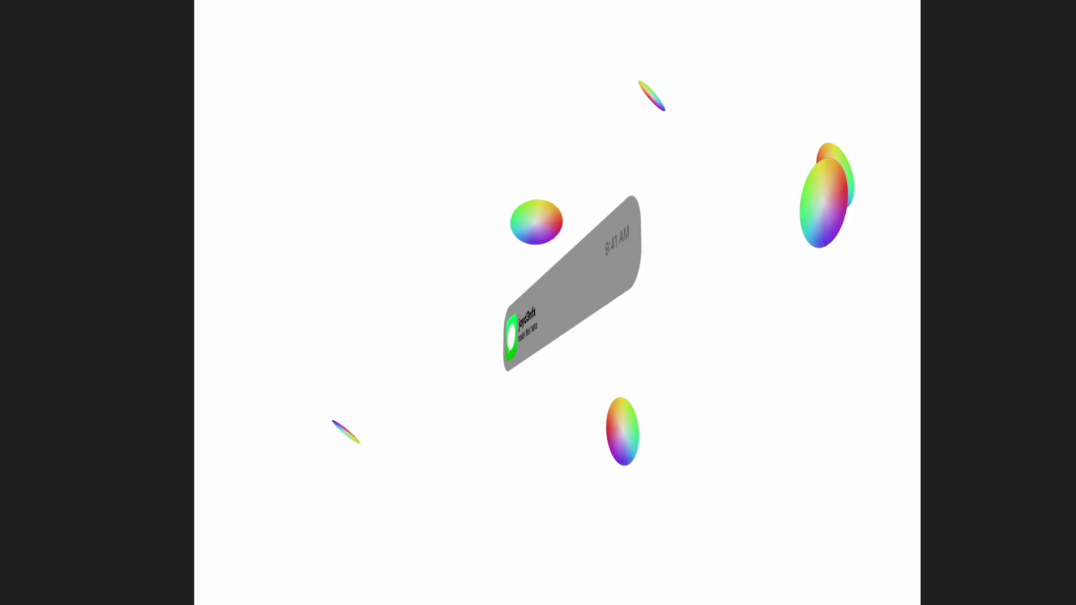
{"action": "key", "text": "space"}
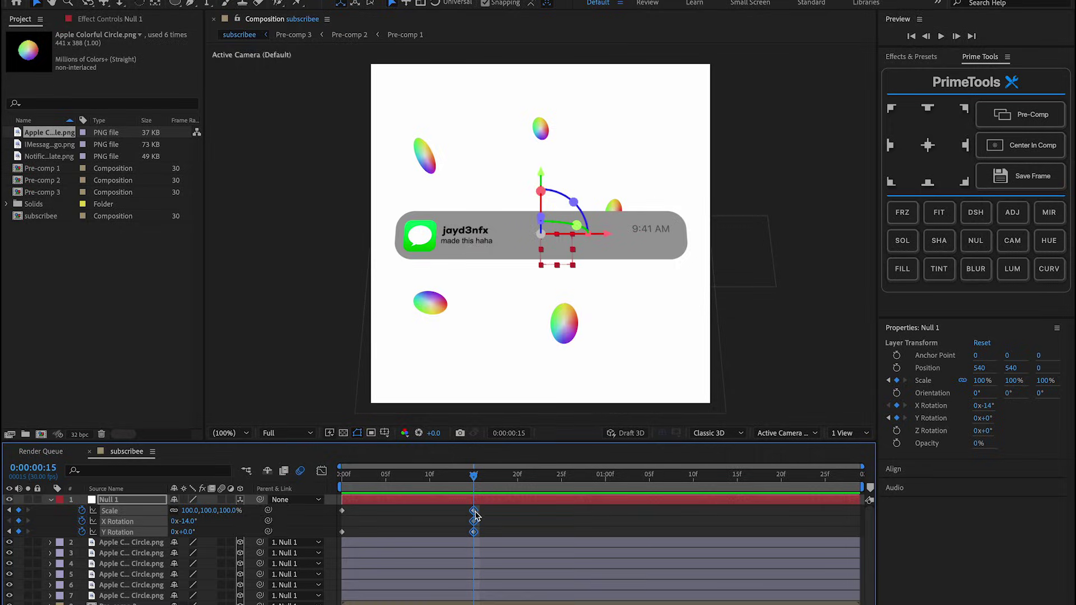
Step: Move the null's frame 15 Scale and rotation keyframes to frame 20 and play the animation
{"action": "left_click_drag", "start_coordinate": [474, 515], "coordinate": [621, 498]}
{"action": "left_click", "coordinate": [543, 476]}
{"action": "key", "text": "space"}
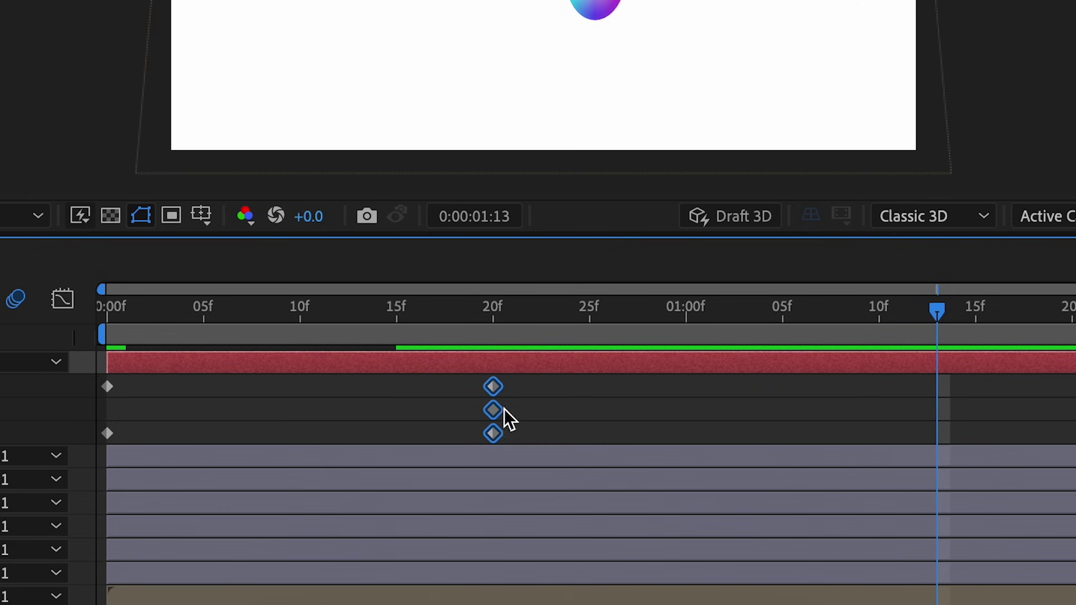
Step: Keyframe the null's exit at 0:00:01:16 with Y Rotation at -350° and a new Scale value
{"action": "key", "text": "Page_Down"}
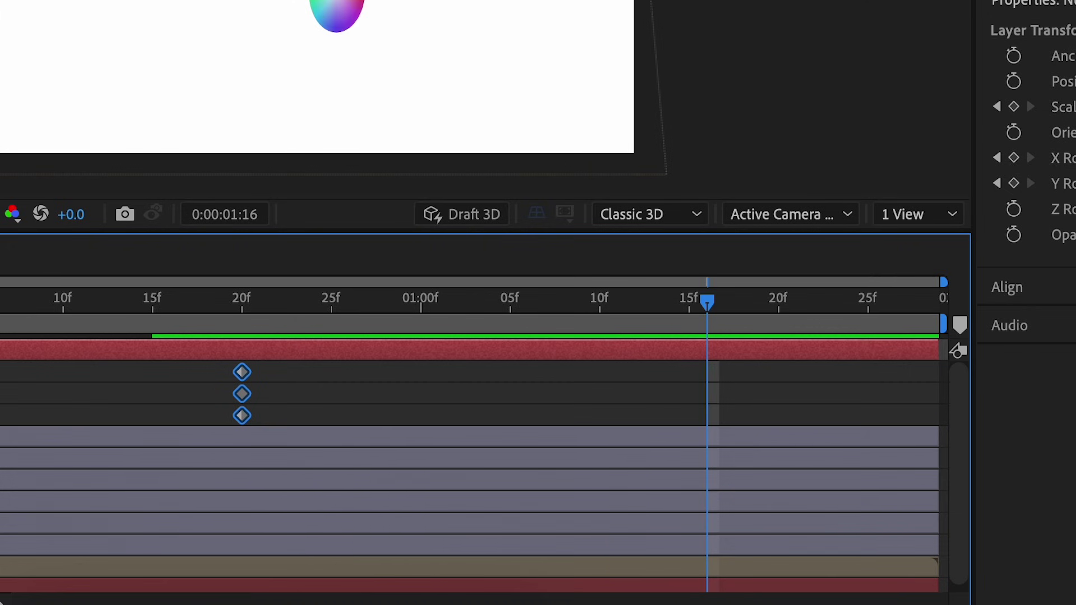
{"action": "left_click_drag", "start_coordinate": [192, 533], "coordinate": [4, 532]}
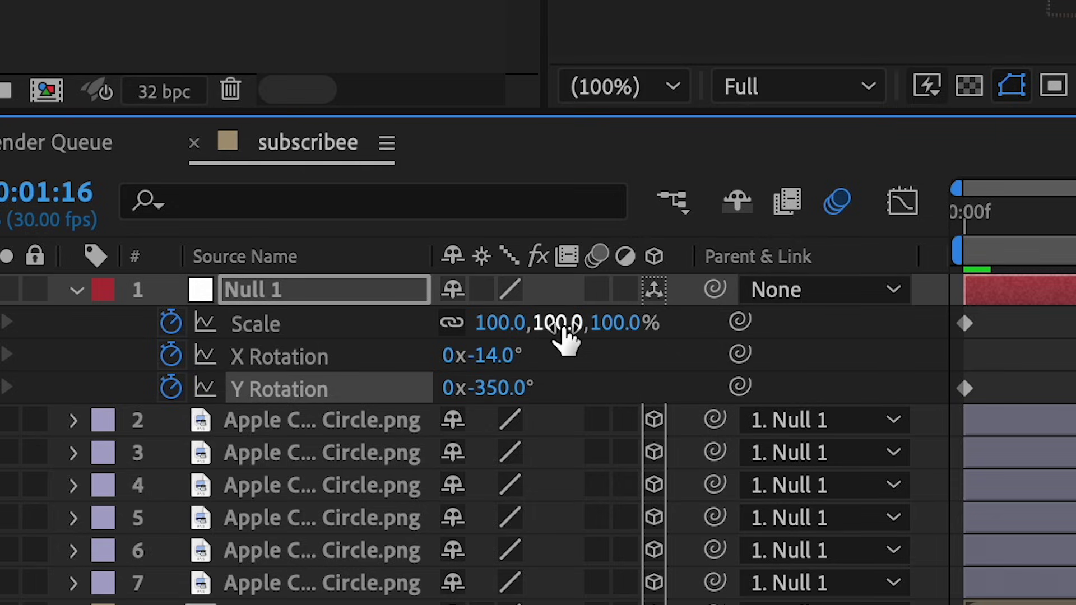
{"action": "left_click", "coordinate": [563, 325]}
{"action": "key", "text": "Return"}
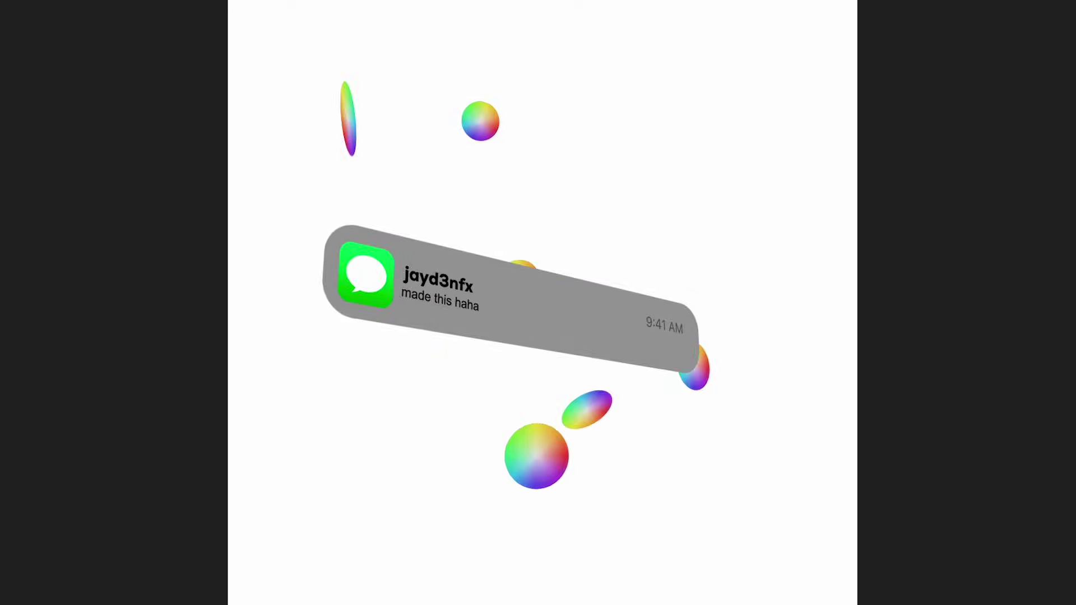
Step: Shape the null's speed curves to start fast, slow around frame 20 and speed up towards 0:00:01:16, and preview from the start
{"action": "left_click_drag", "start_coordinate": [245, 458], "coordinate": [166, 413]}
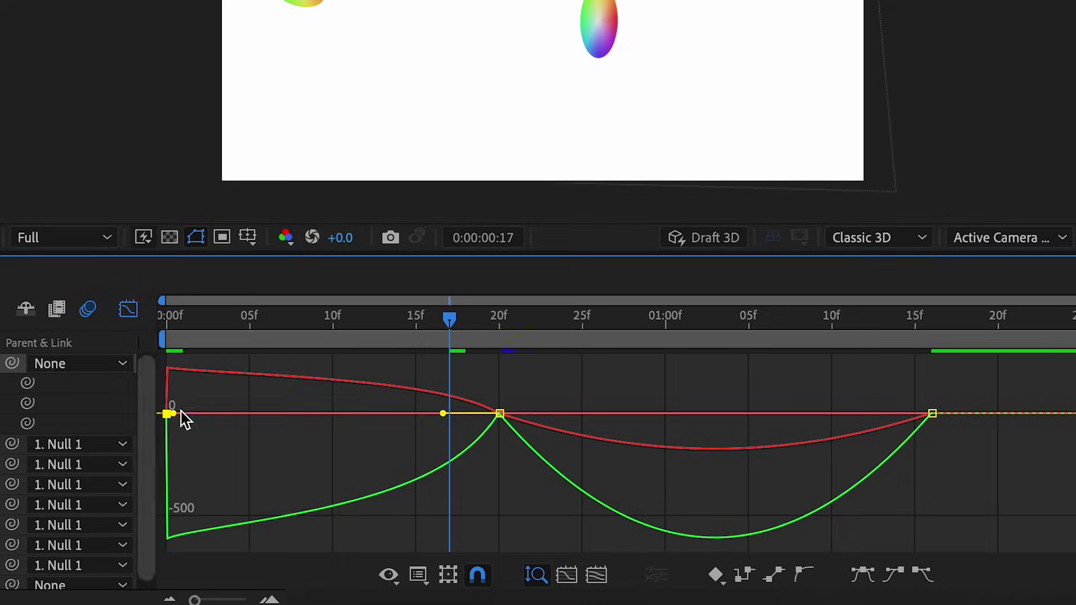
{"action": "left_click_drag", "start_coordinate": [520, 385], "coordinate": [472, 437]}
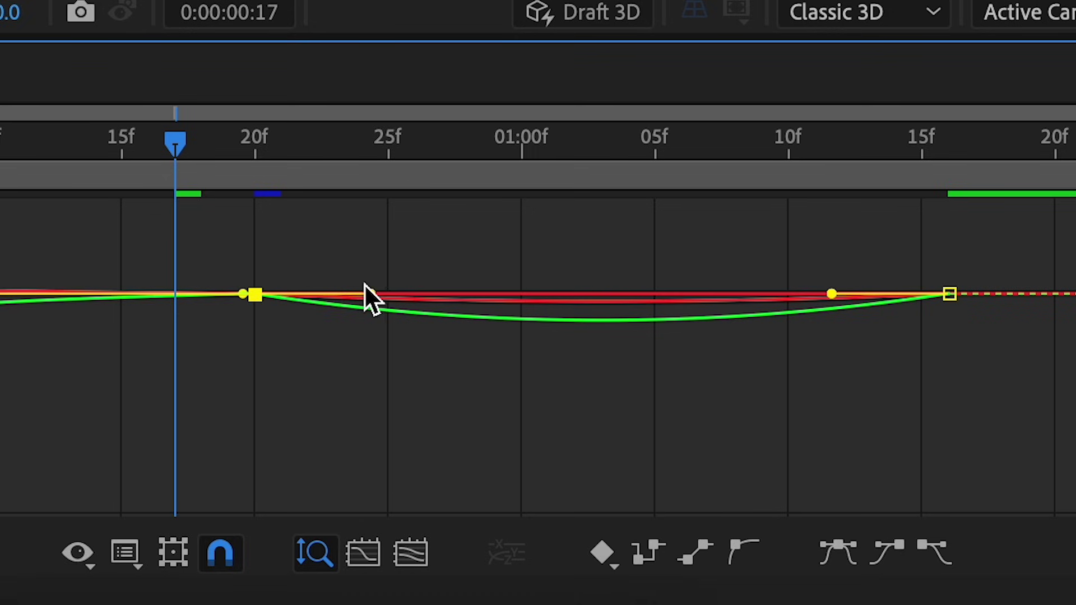
{"action": "left_click_drag", "start_coordinate": [369, 293], "coordinate": [589, 293]}
{"action": "left_click_drag", "start_coordinate": [831, 294], "coordinate": [949, 293]}
{"action": "left_click_drag", "start_coordinate": [175, 142], "coordinate": [0, 142]}
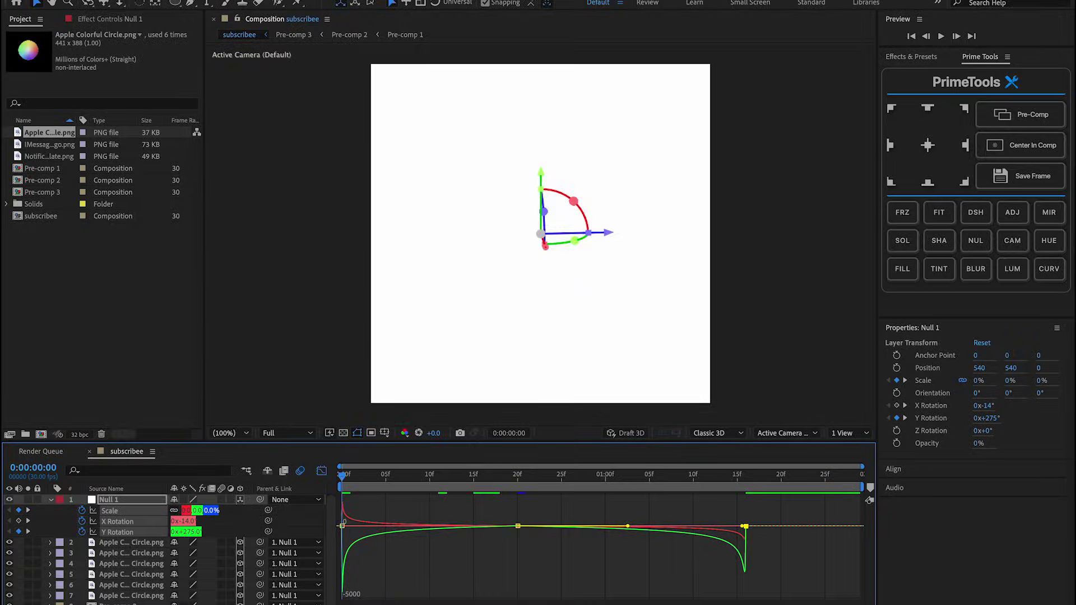
{"action": "key", "text": "space"}
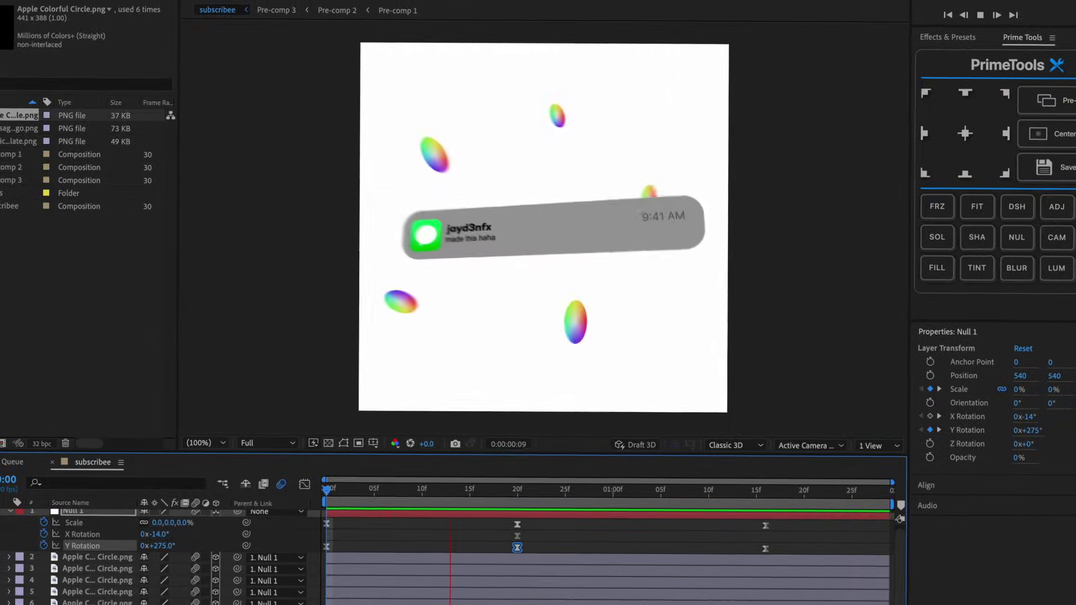